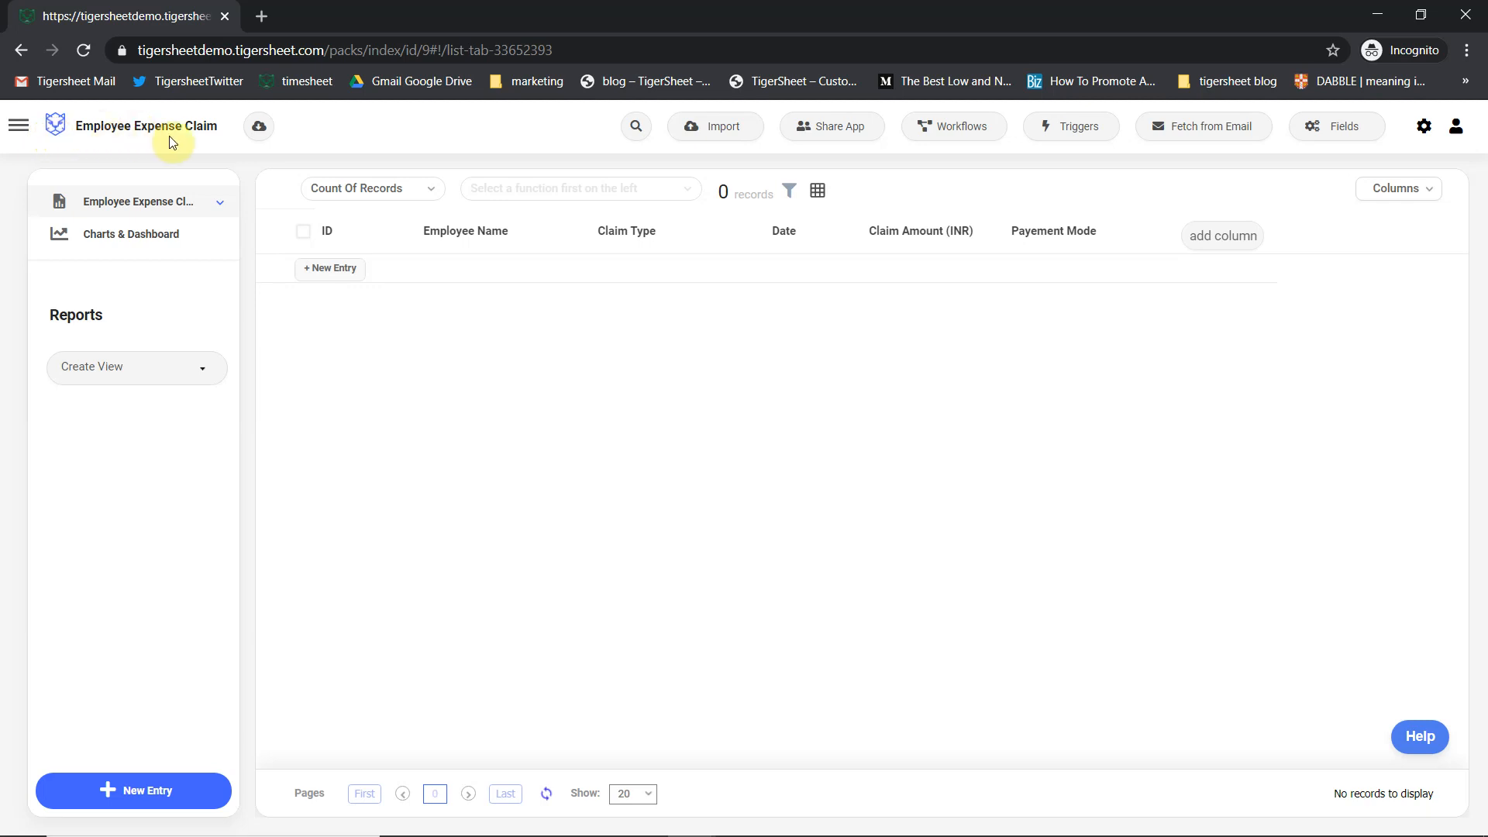
Review the sheet's column definitions, including the dropdown options of Claim Type and Payement Mode, without saving changes
{"action": "left_click", "coordinate": [130, 127]}
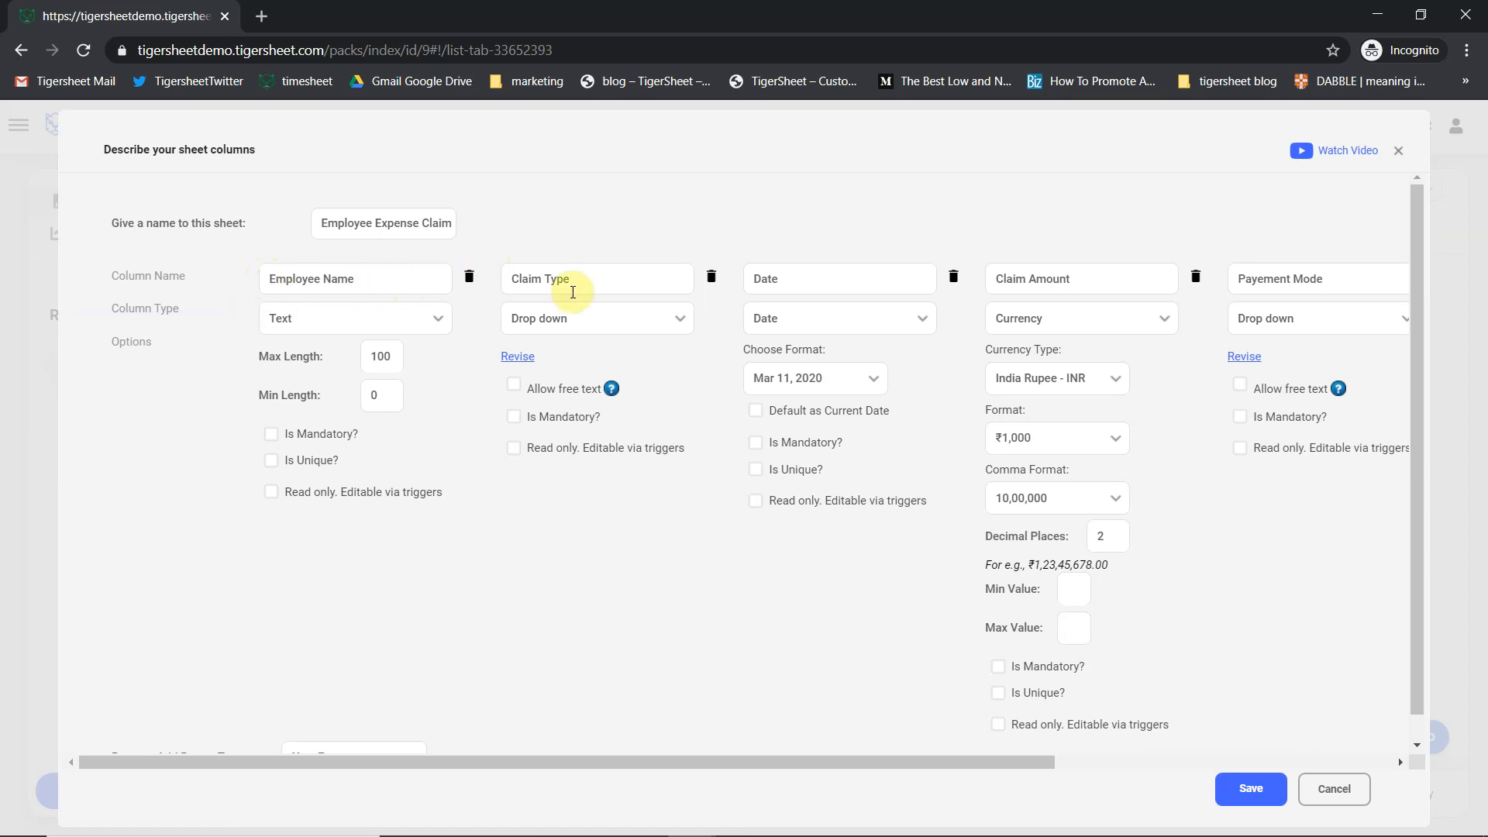
{"action": "left_click", "coordinate": [521, 358]}
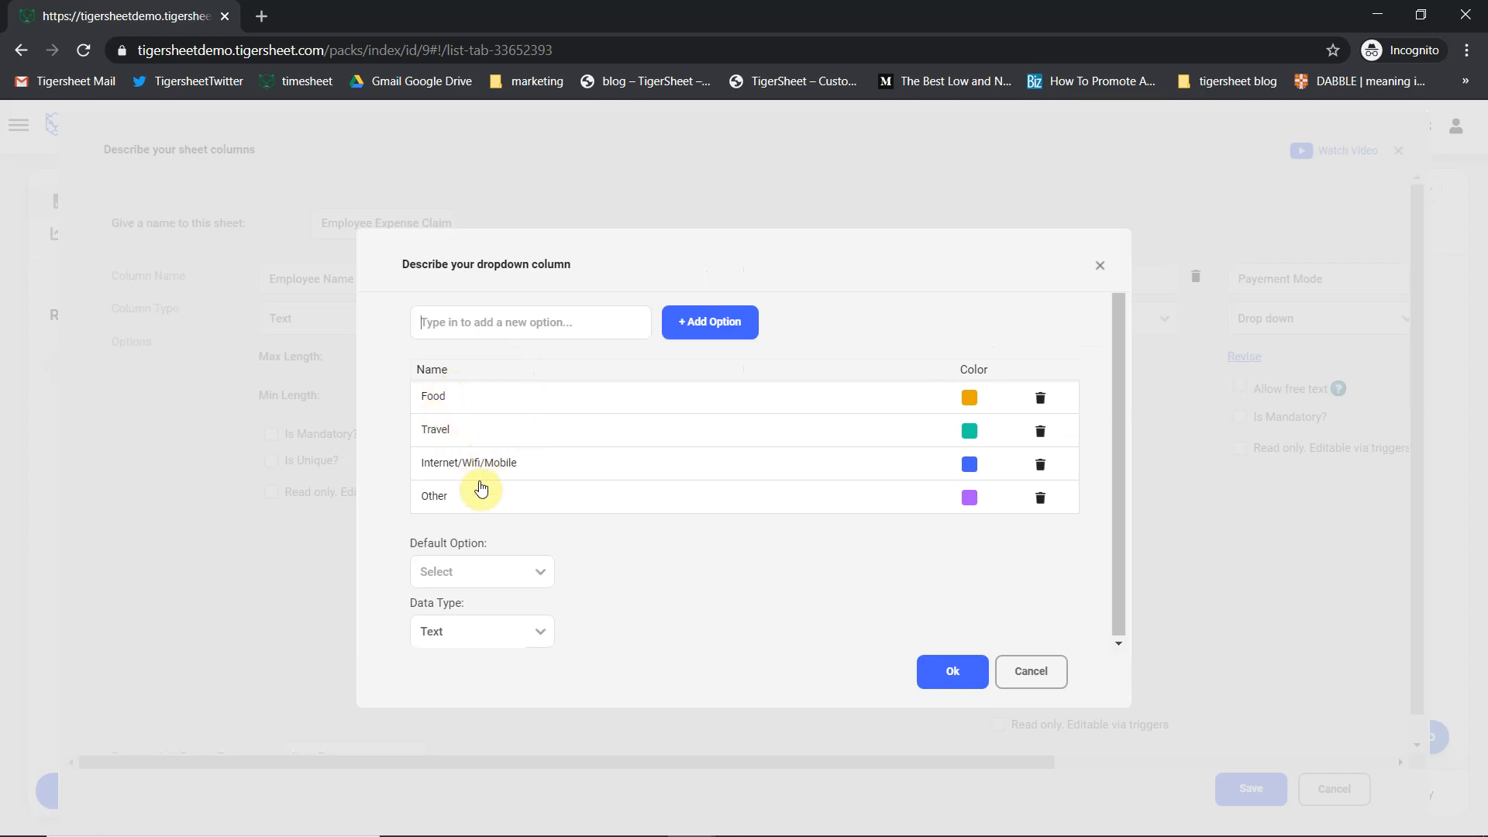
{"action": "left_click", "coordinate": [1023, 673]}
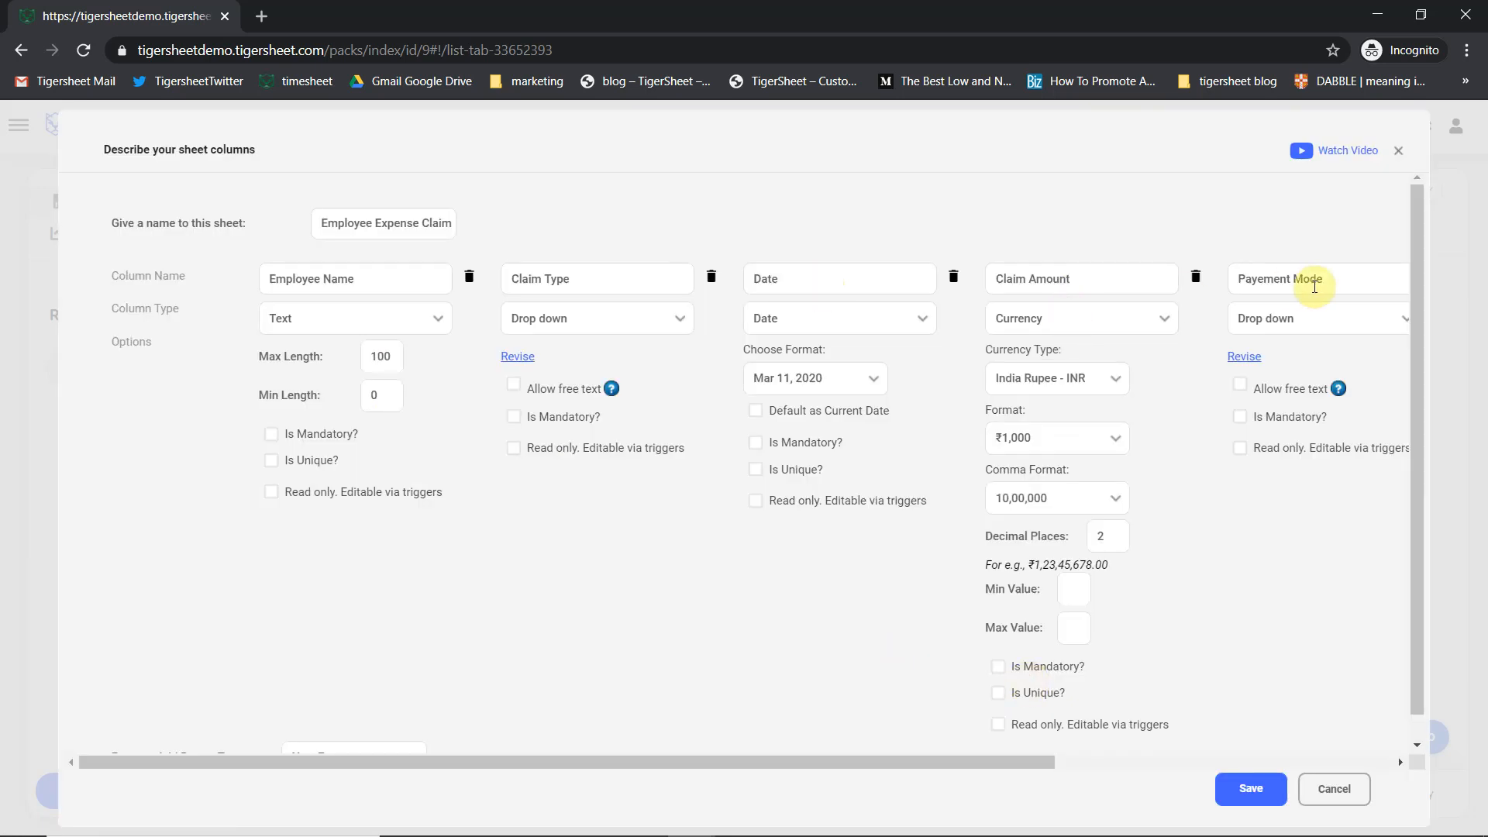
{"action": "left_click", "coordinate": [1250, 362]}
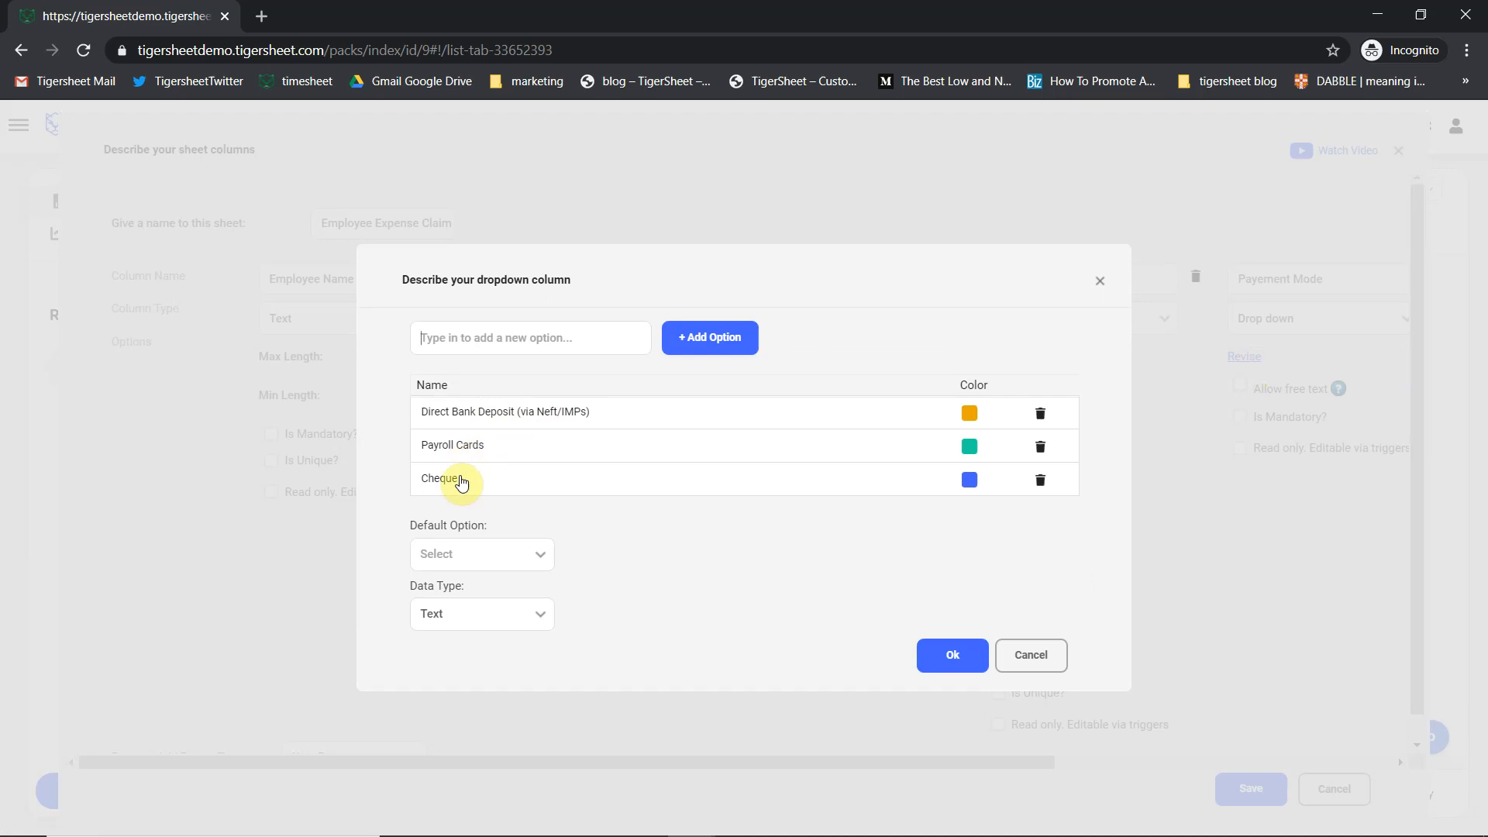
{"action": "left_click", "coordinate": [1043, 660]}
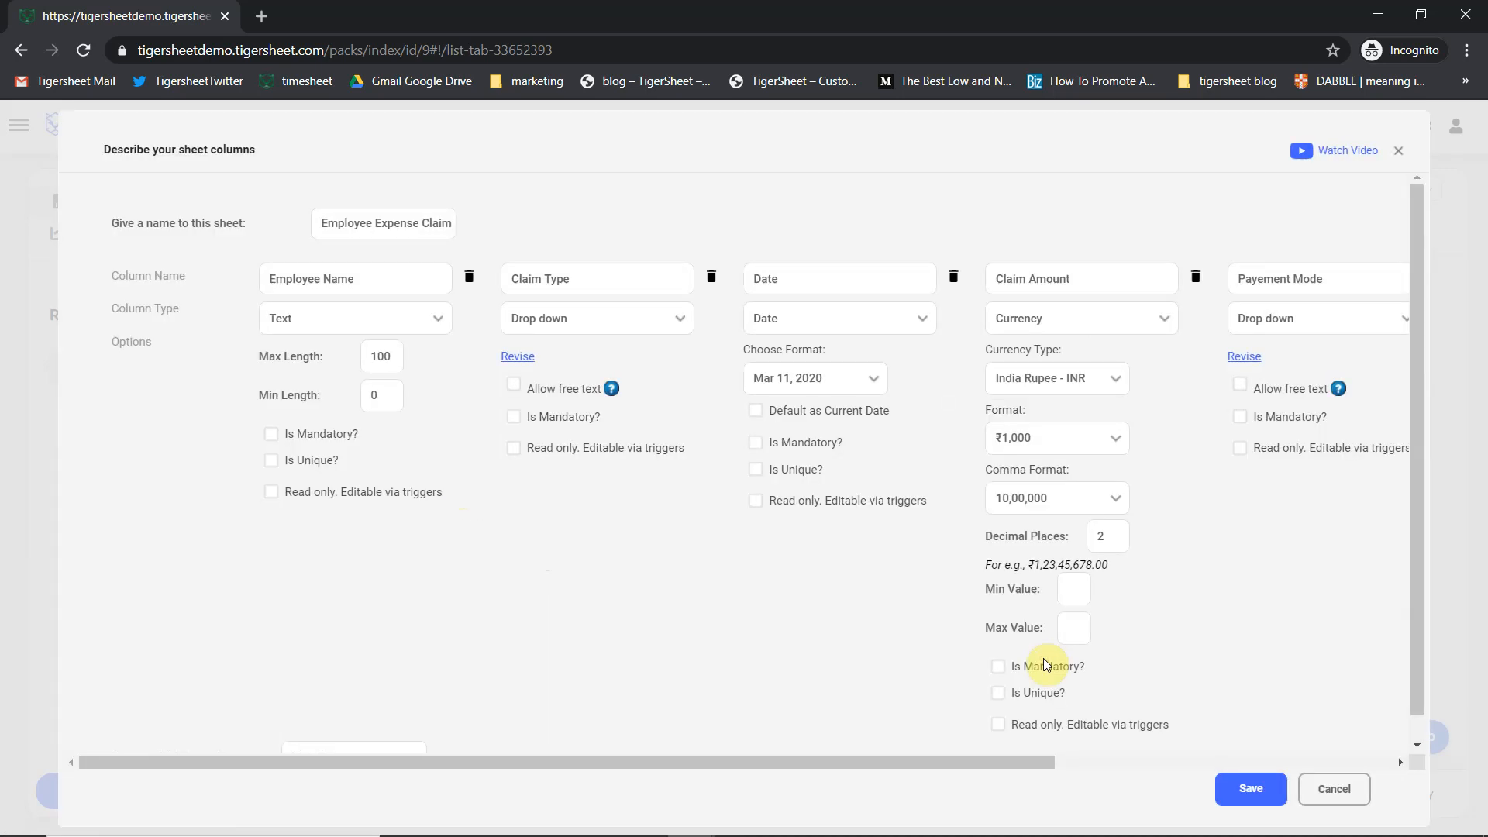
{"action": "left_click", "coordinate": [1344, 790]}
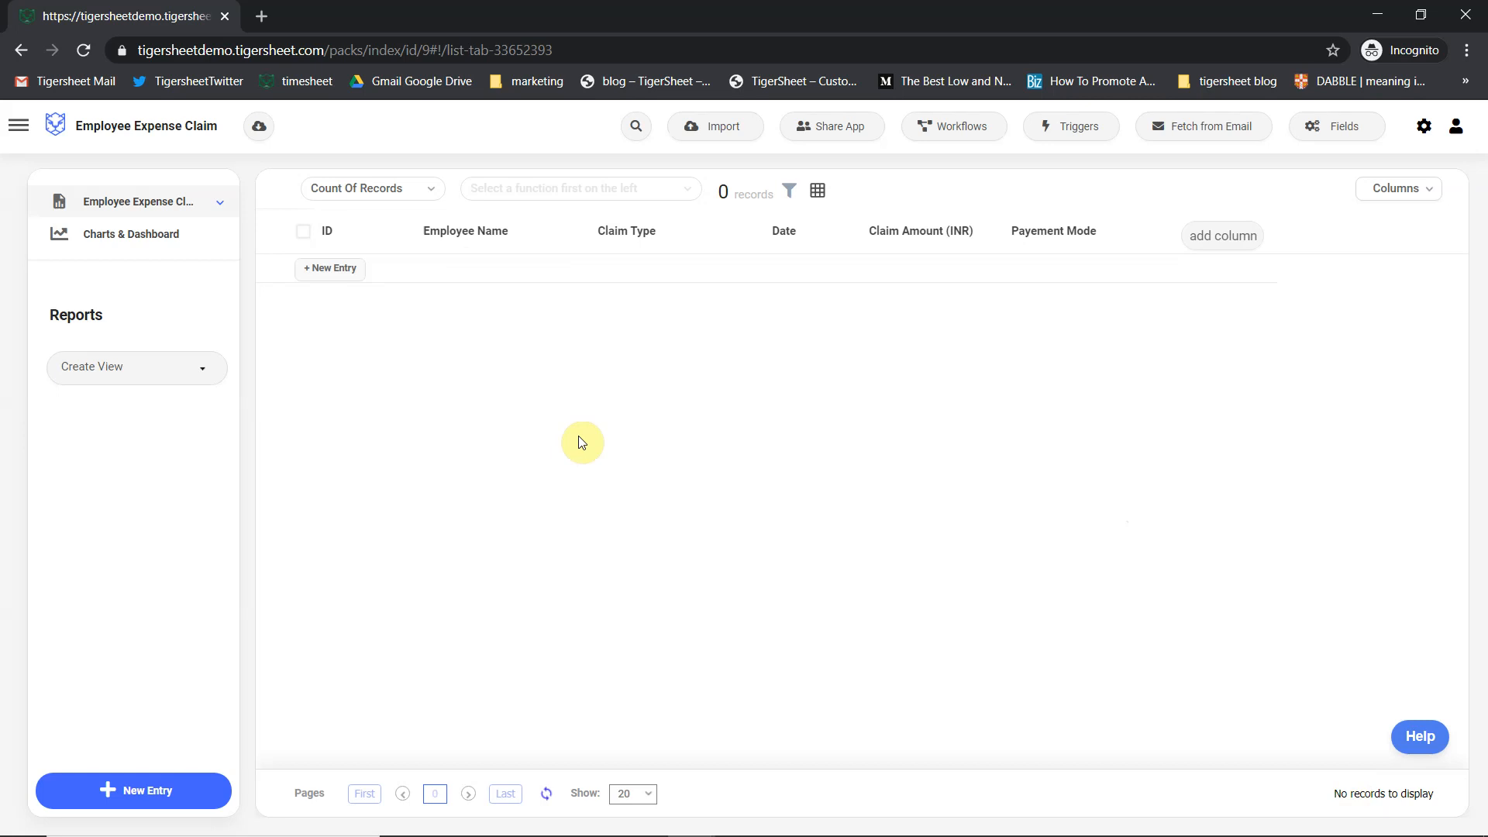
Add the workflow statuses Pending Approval, Approved, Payement Released and Rejected to the Employee Expense Claim sheet
{"action": "left_click", "coordinate": [956, 137]}
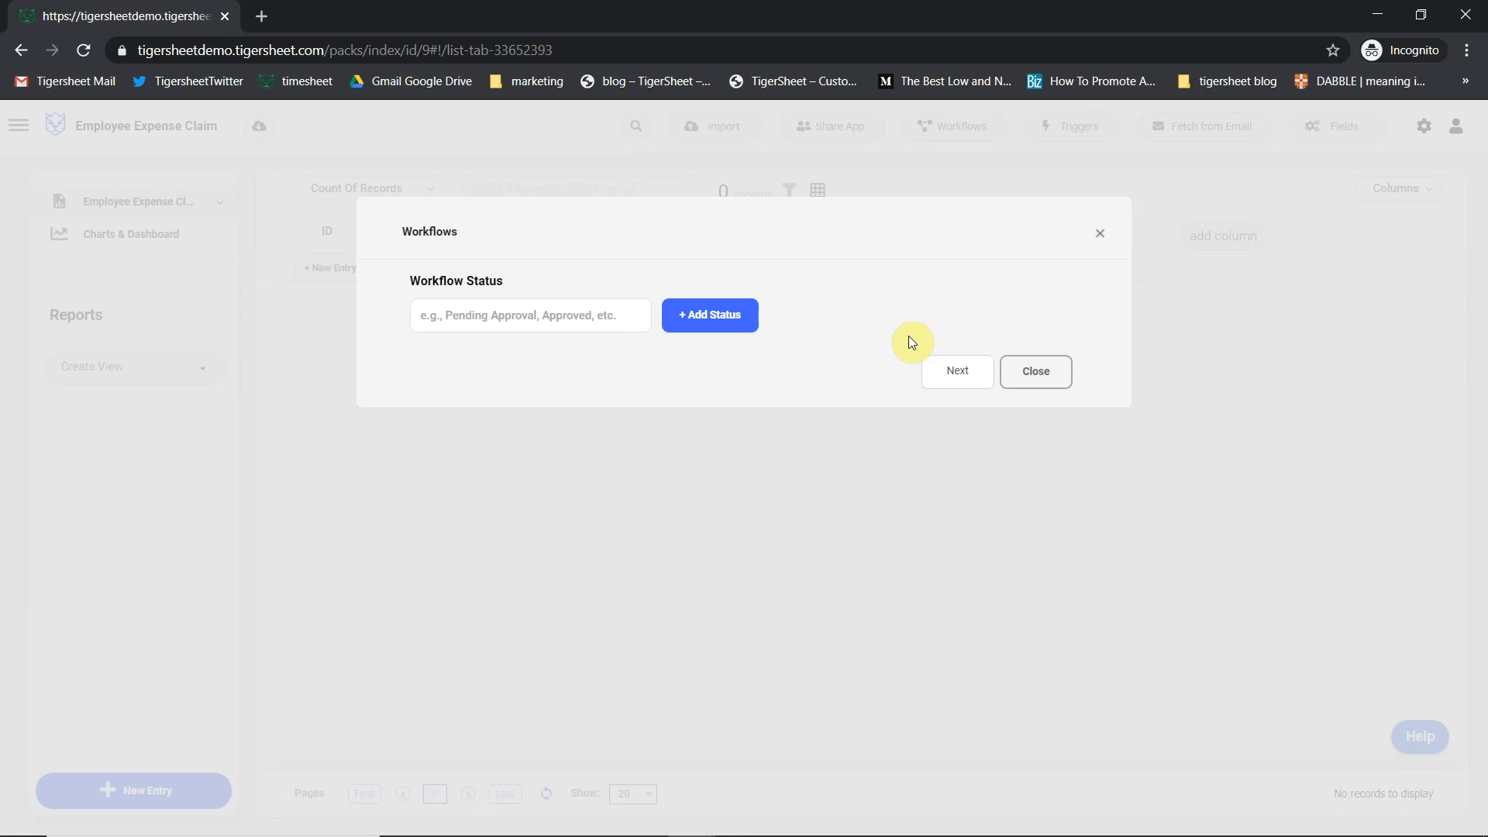
{"action": "type", "text": "Pending Approval"}
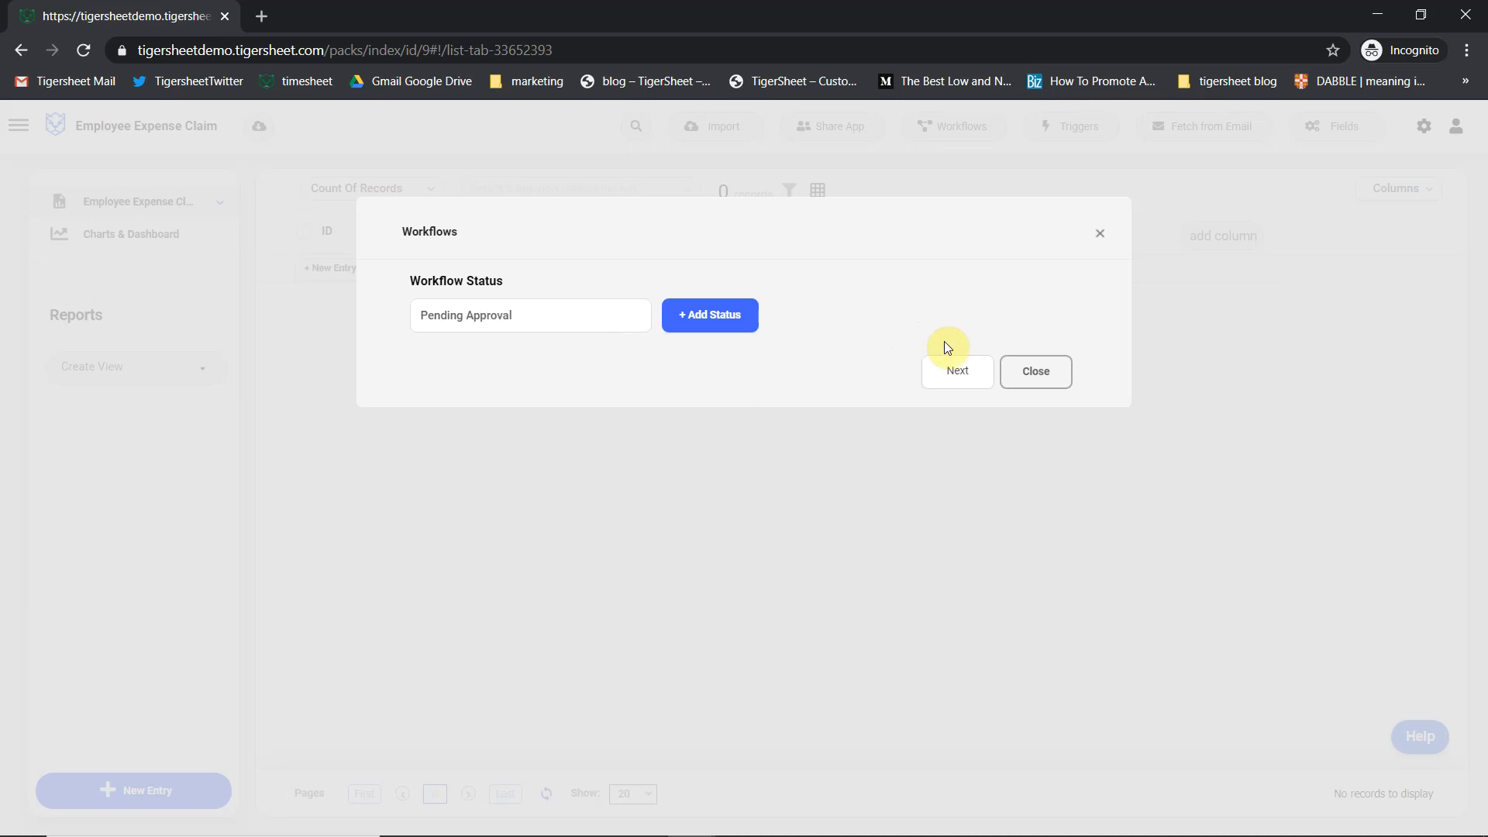
{"action": "left_click", "coordinate": [732, 312]}
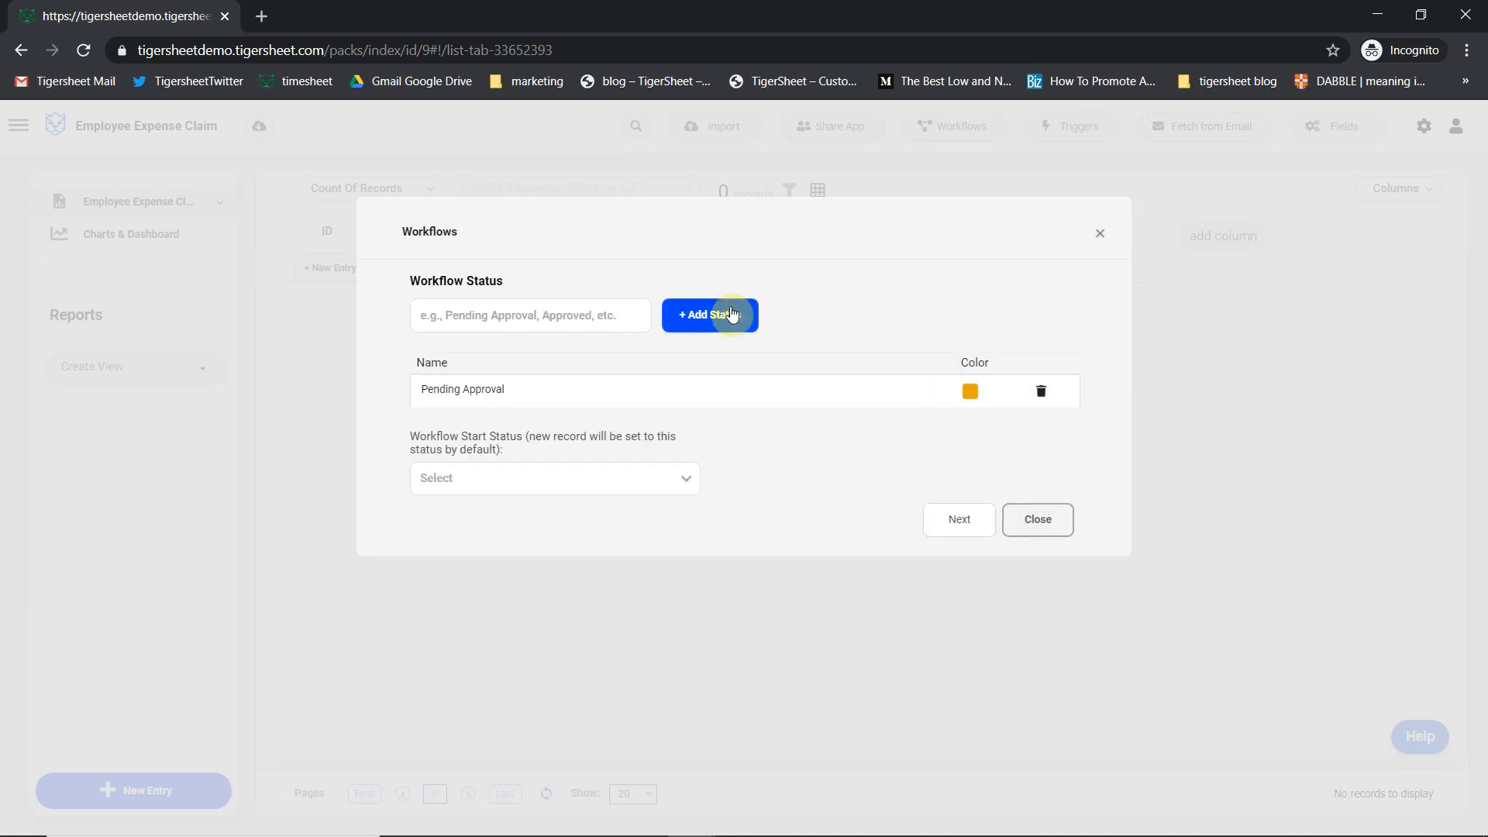
{"action": "type", "text": "Approved"}
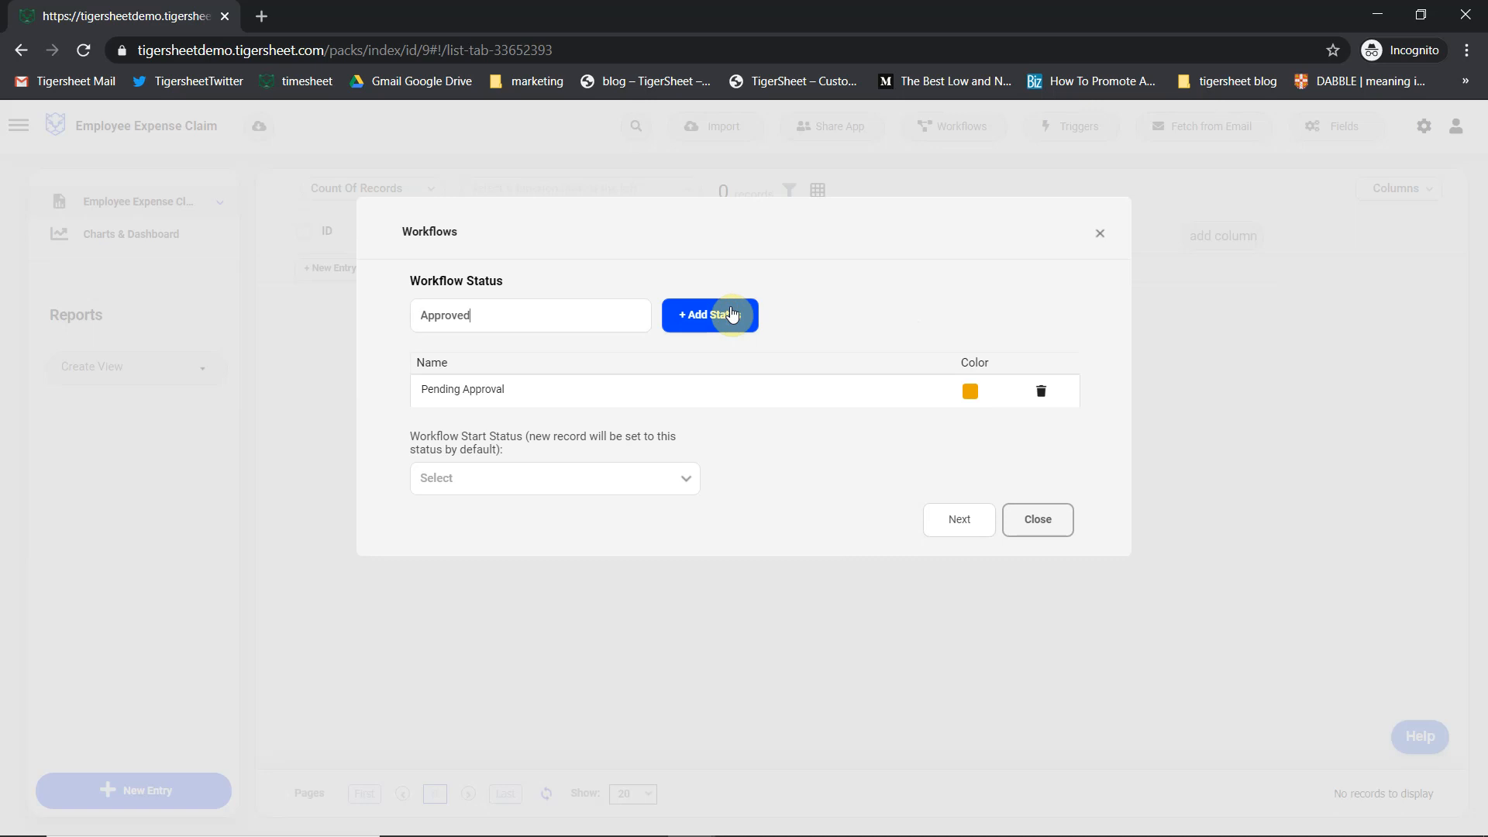
{"action": "left_click", "coordinate": [732, 314]}
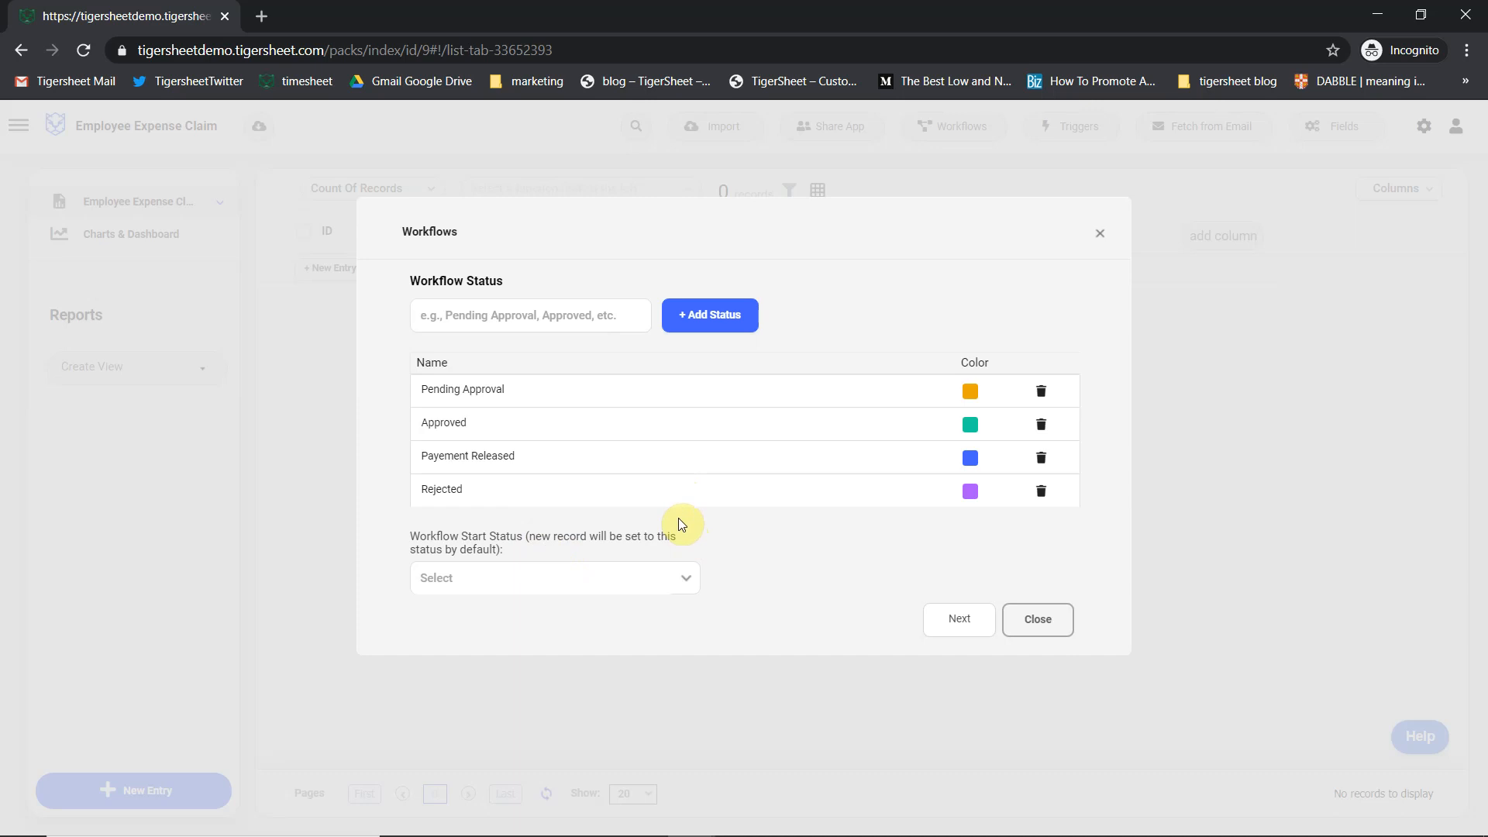
Set the workflow start status to Pending Approval and proceed to the status transitions
{"action": "left_click", "coordinate": [534, 576]}
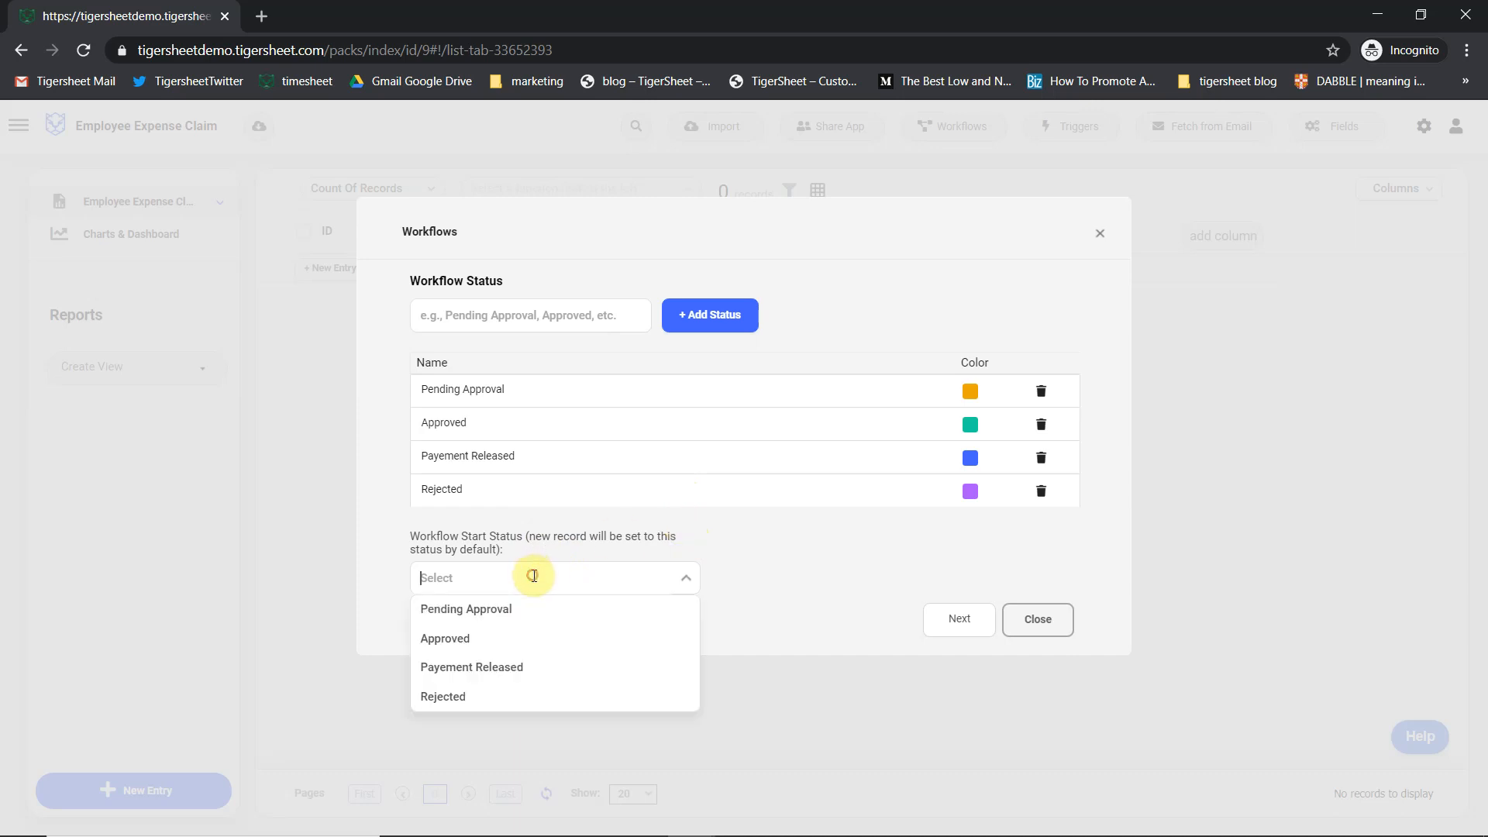
{"action": "left_click", "coordinate": [513, 611]}
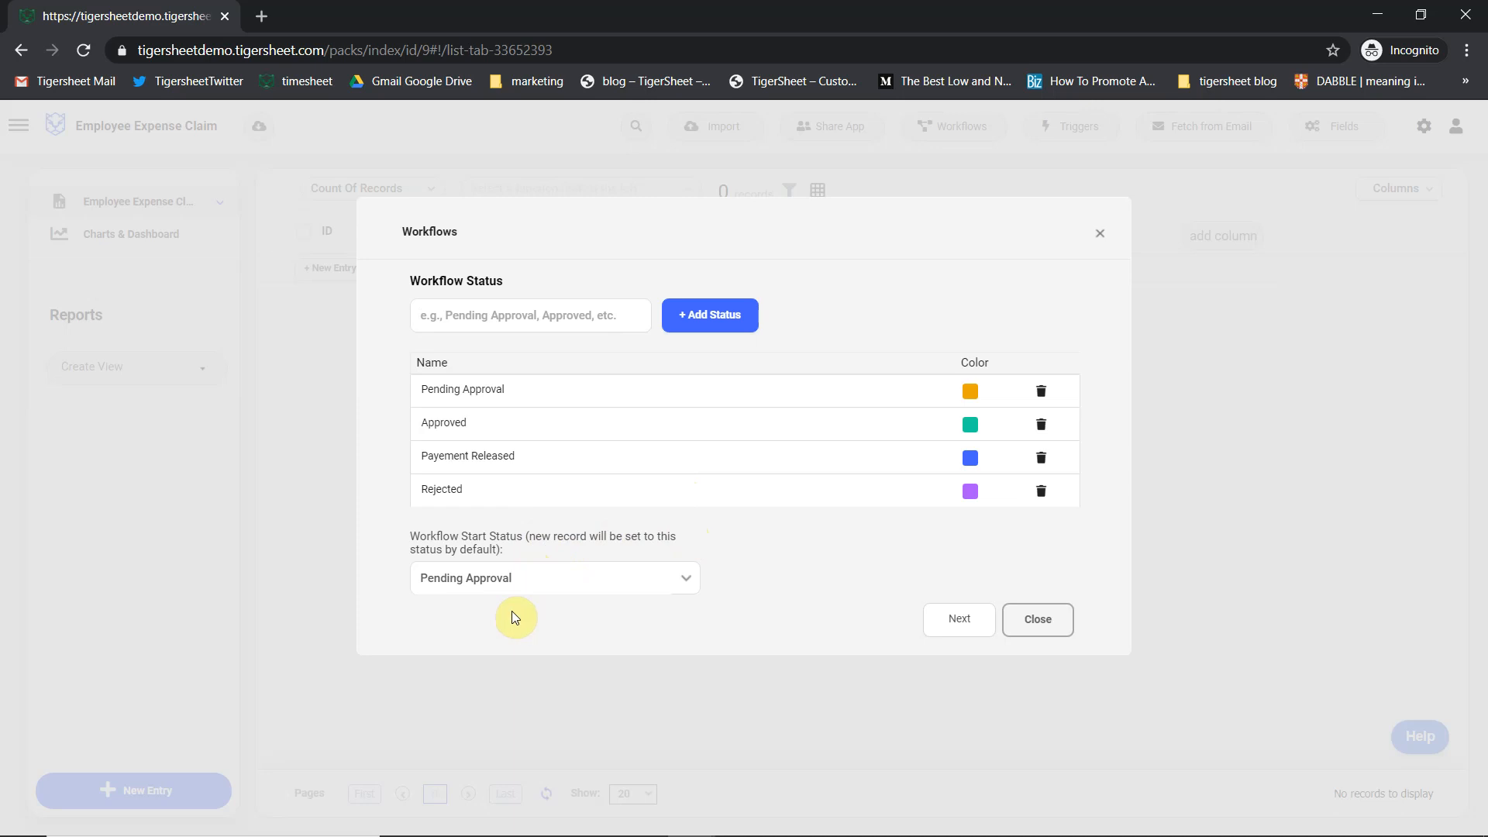
{"action": "left_click", "coordinate": [959, 618]}
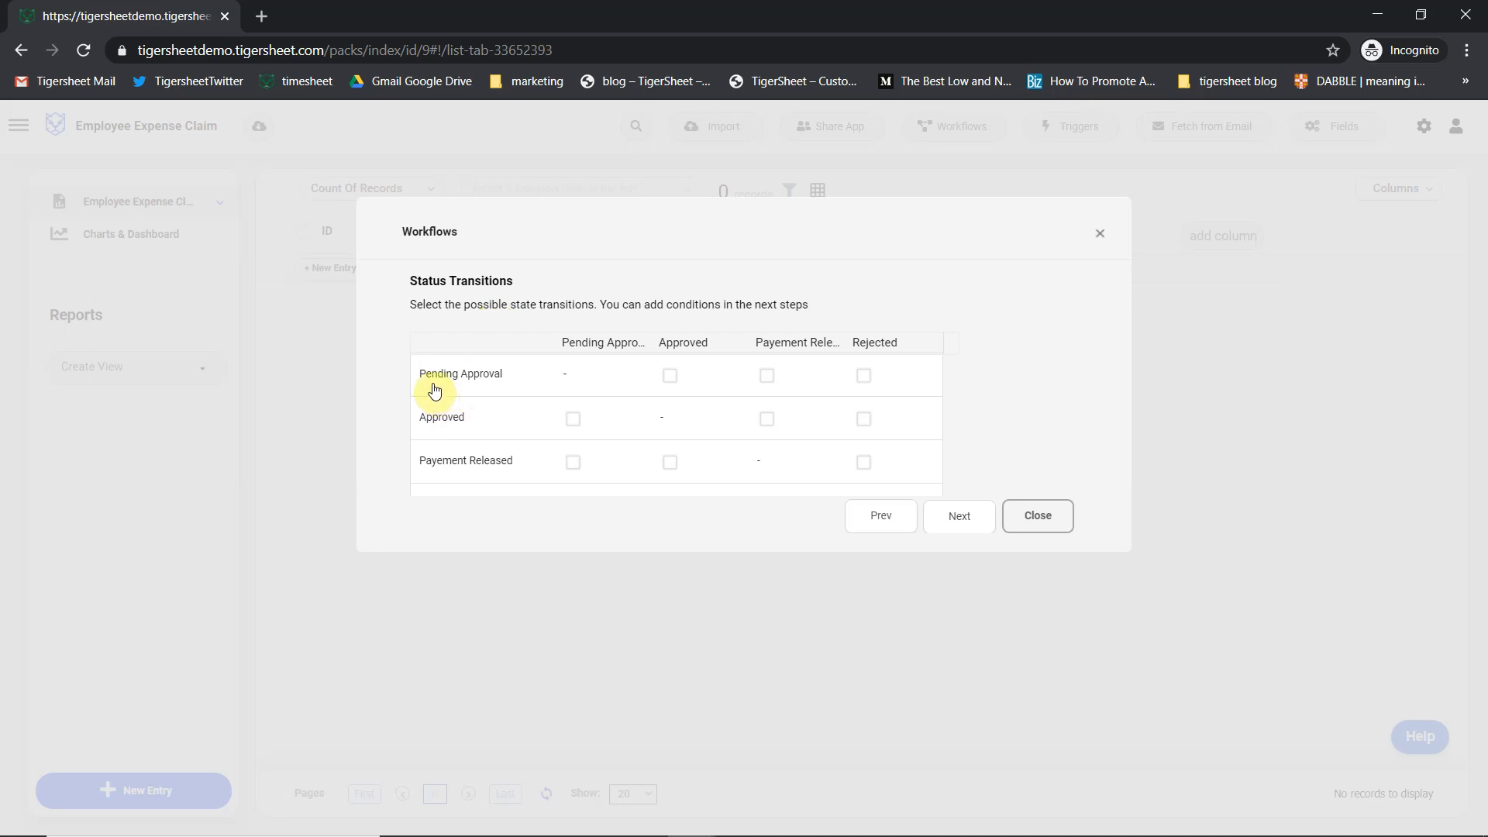
Allow the transitions Pending Approval to Approved, Pending Approval to Rejected, and Approved to Payement Released, and proceed to their settings
{"action": "left_click", "coordinate": [669, 377]}
{"action": "left_click", "coordinate": [865, 378]}
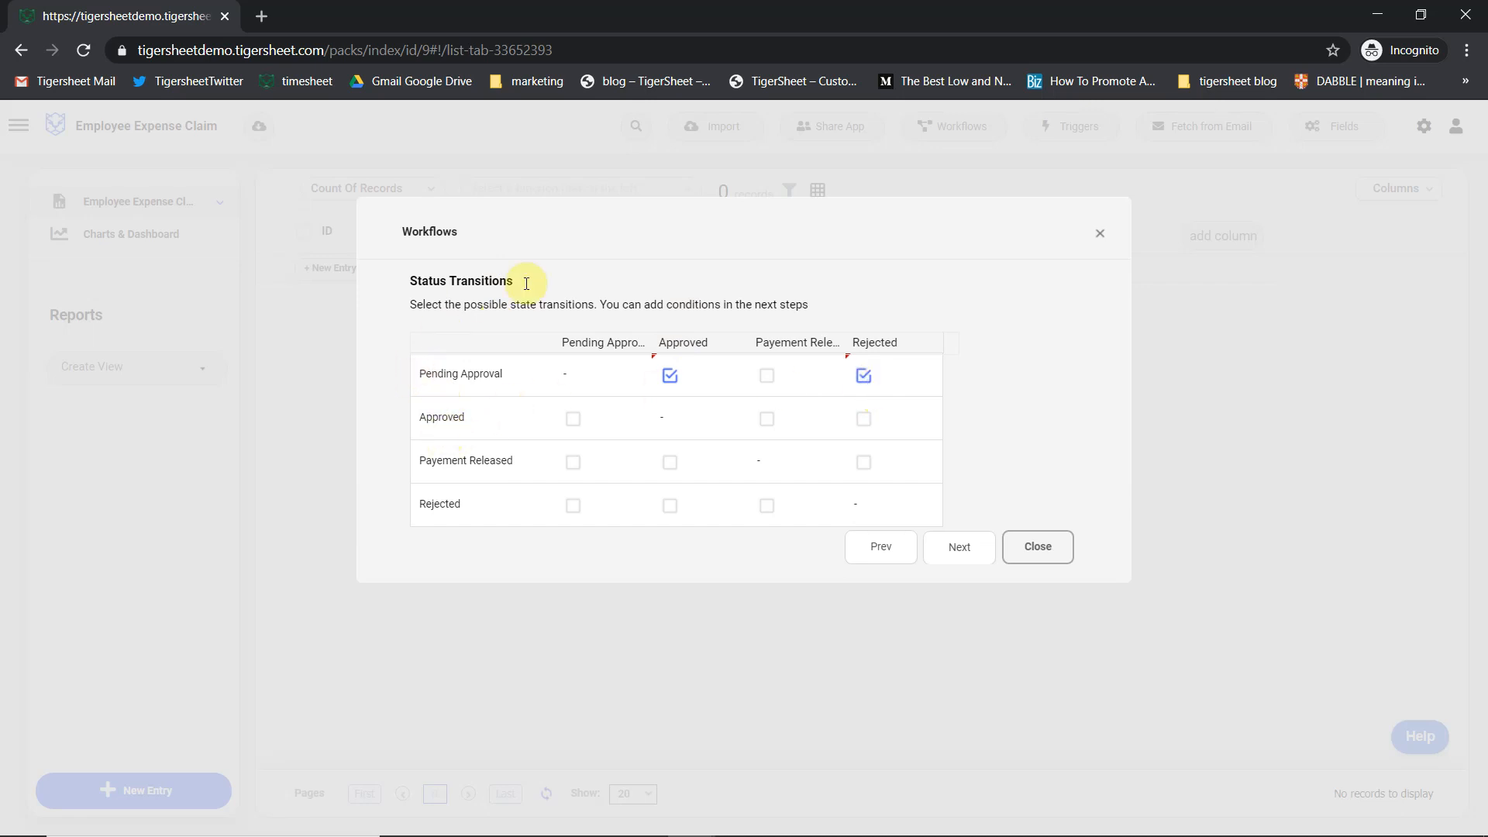
{"action": "left_click", "coordinate": [766, 419]}
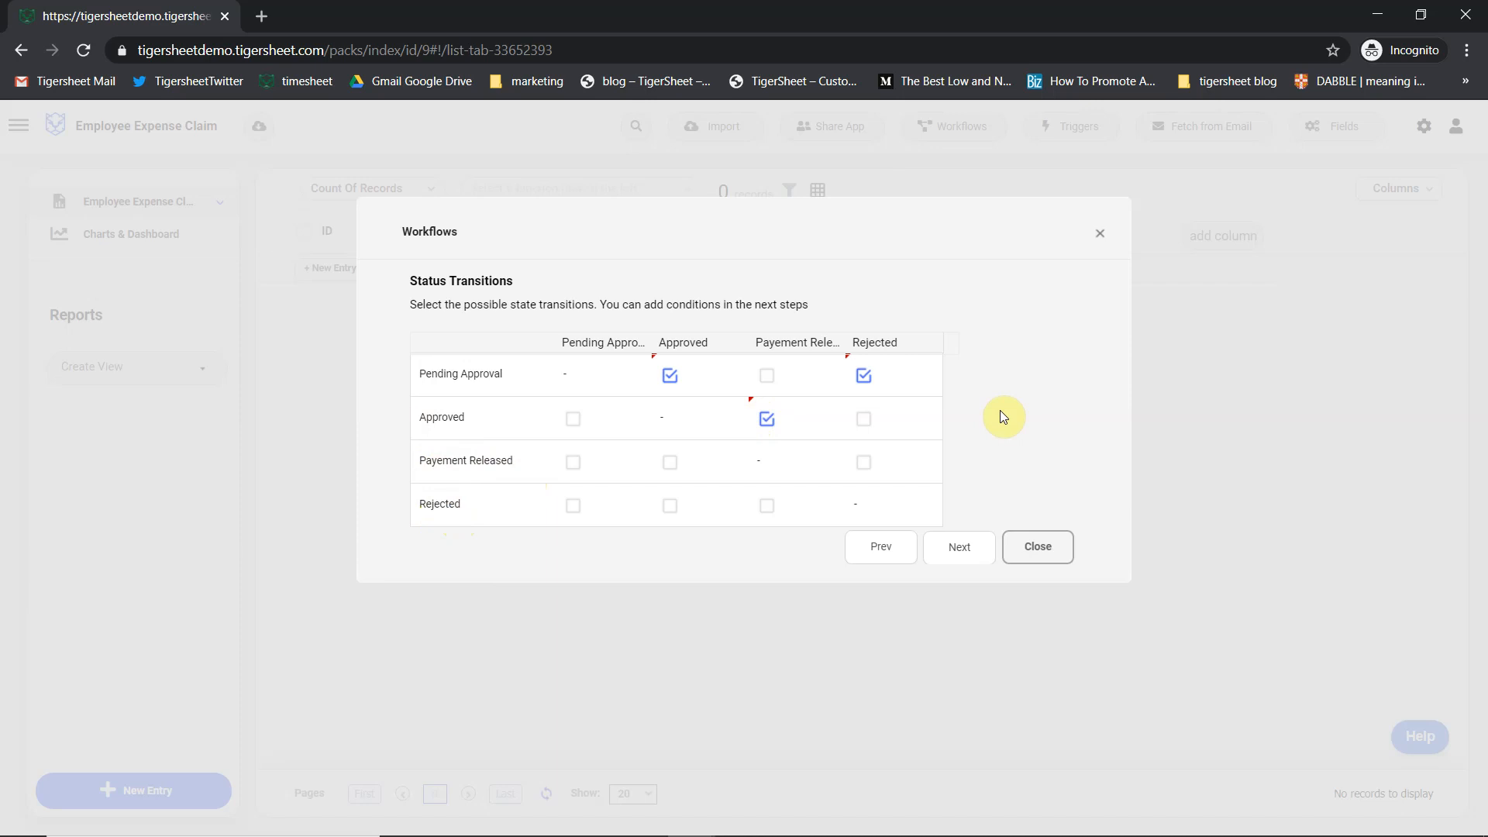
{"action": "left_click", "coordinate": [975, 564]}
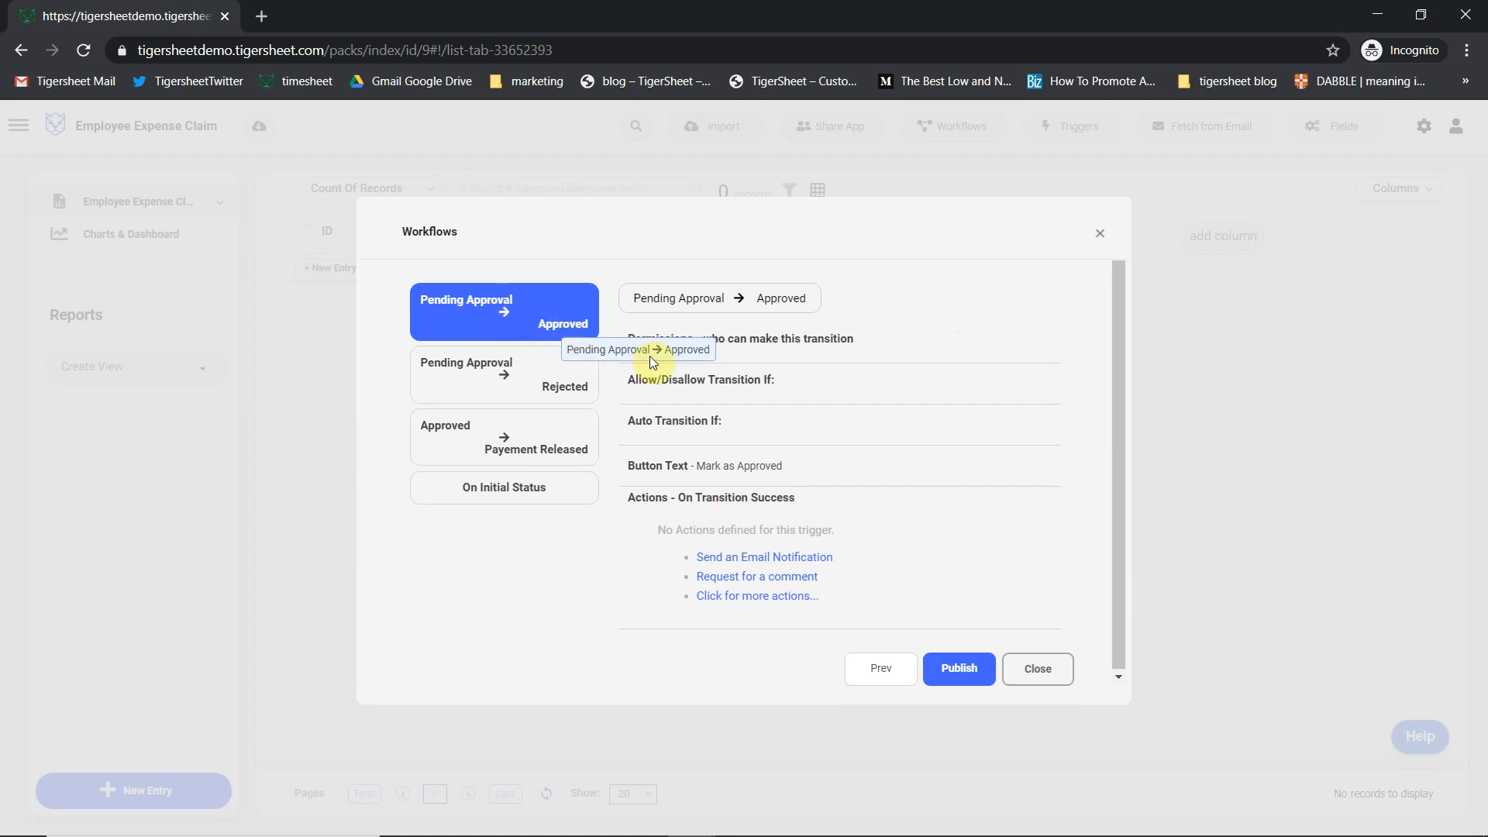
Grant the Admin Users role permission to make the Pending Approval to Approved transition
{"action": "mouse_move", "coordinate": [652, 356]}
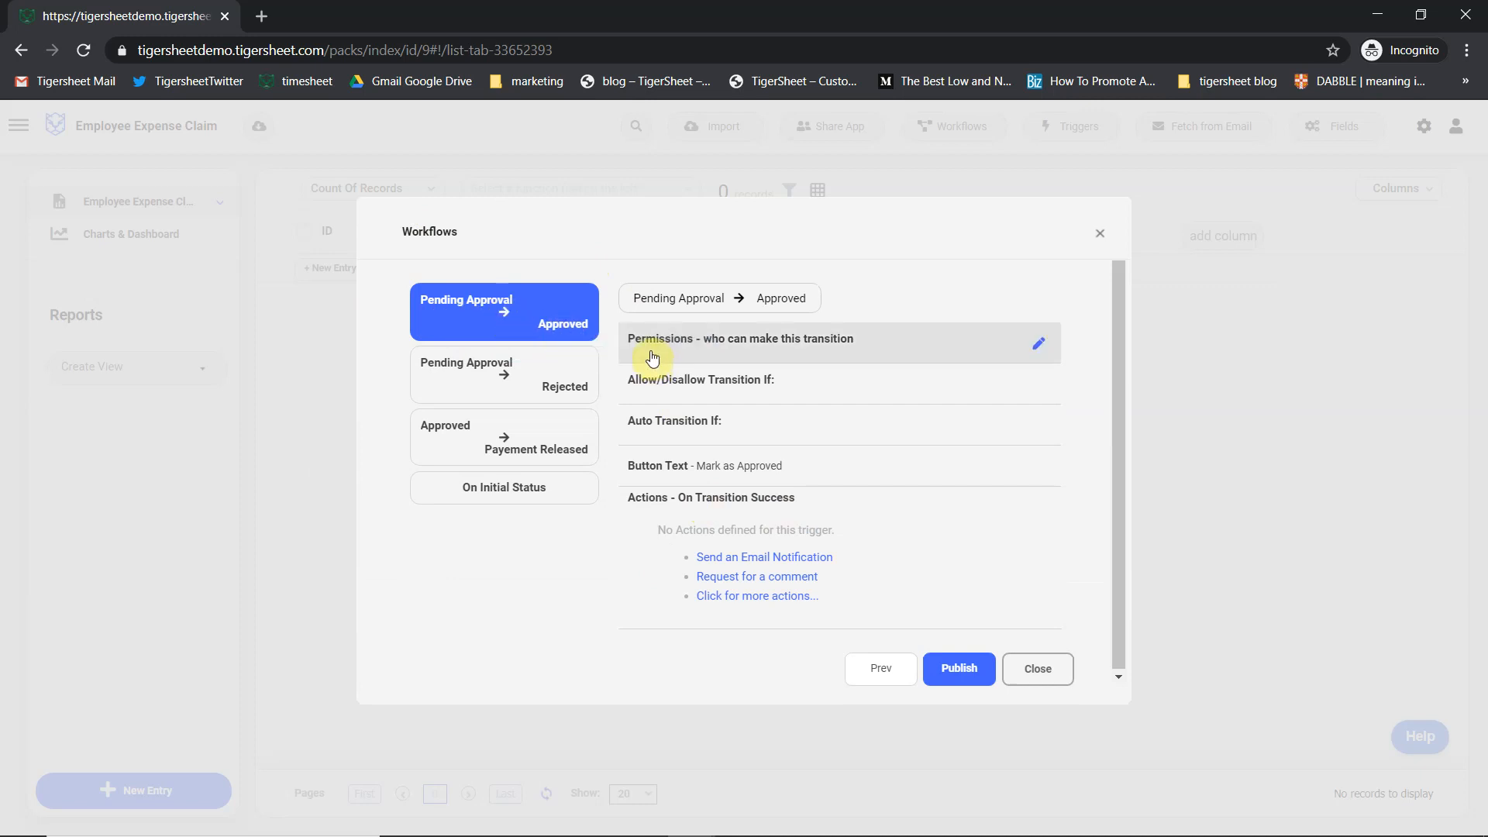
{"action": "left_click", "coordinate": [1031, 356]}
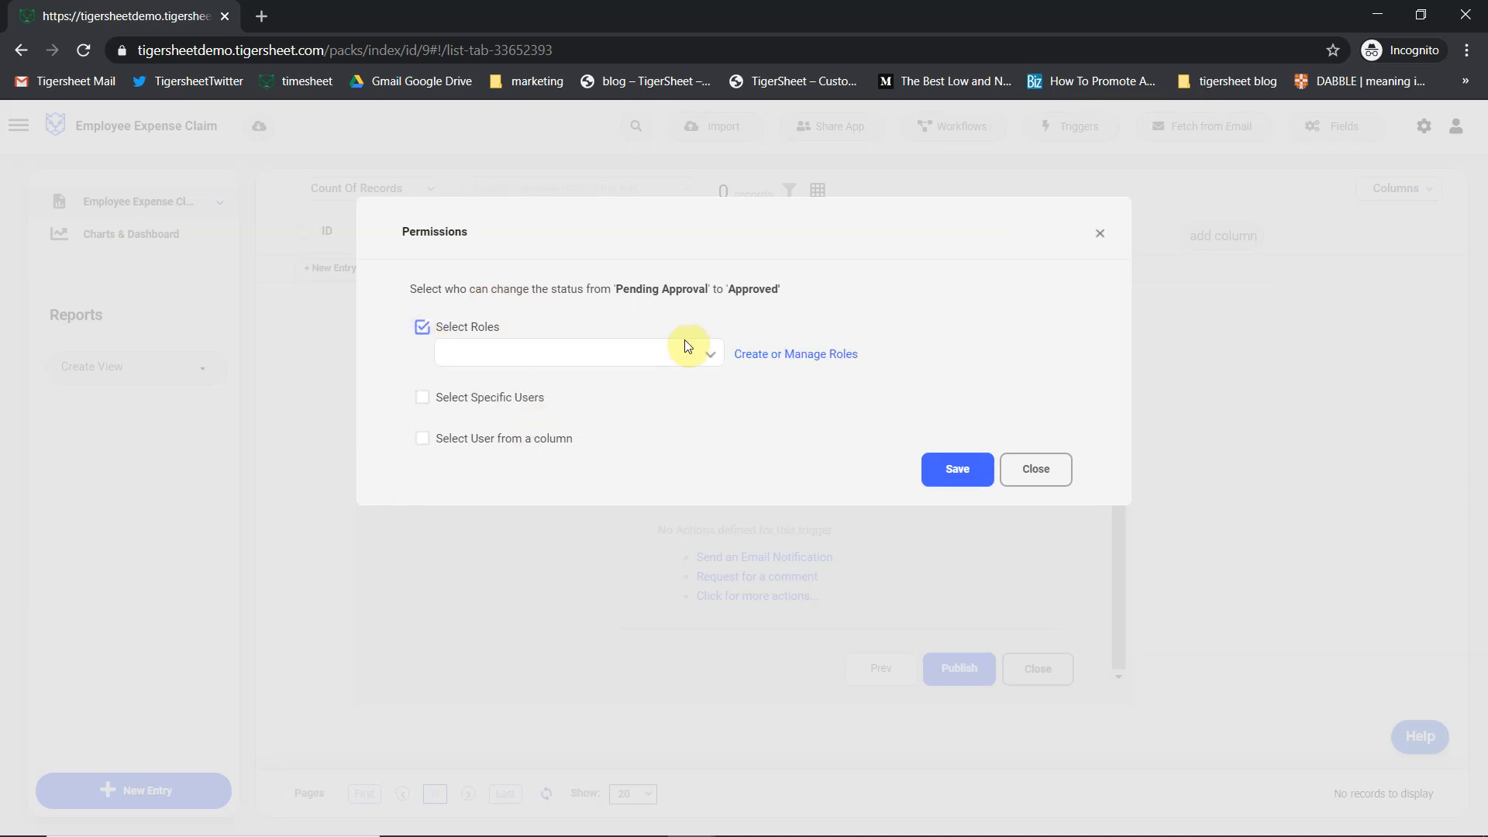
{"action": "left_click", "coordinate": [692, 353]}
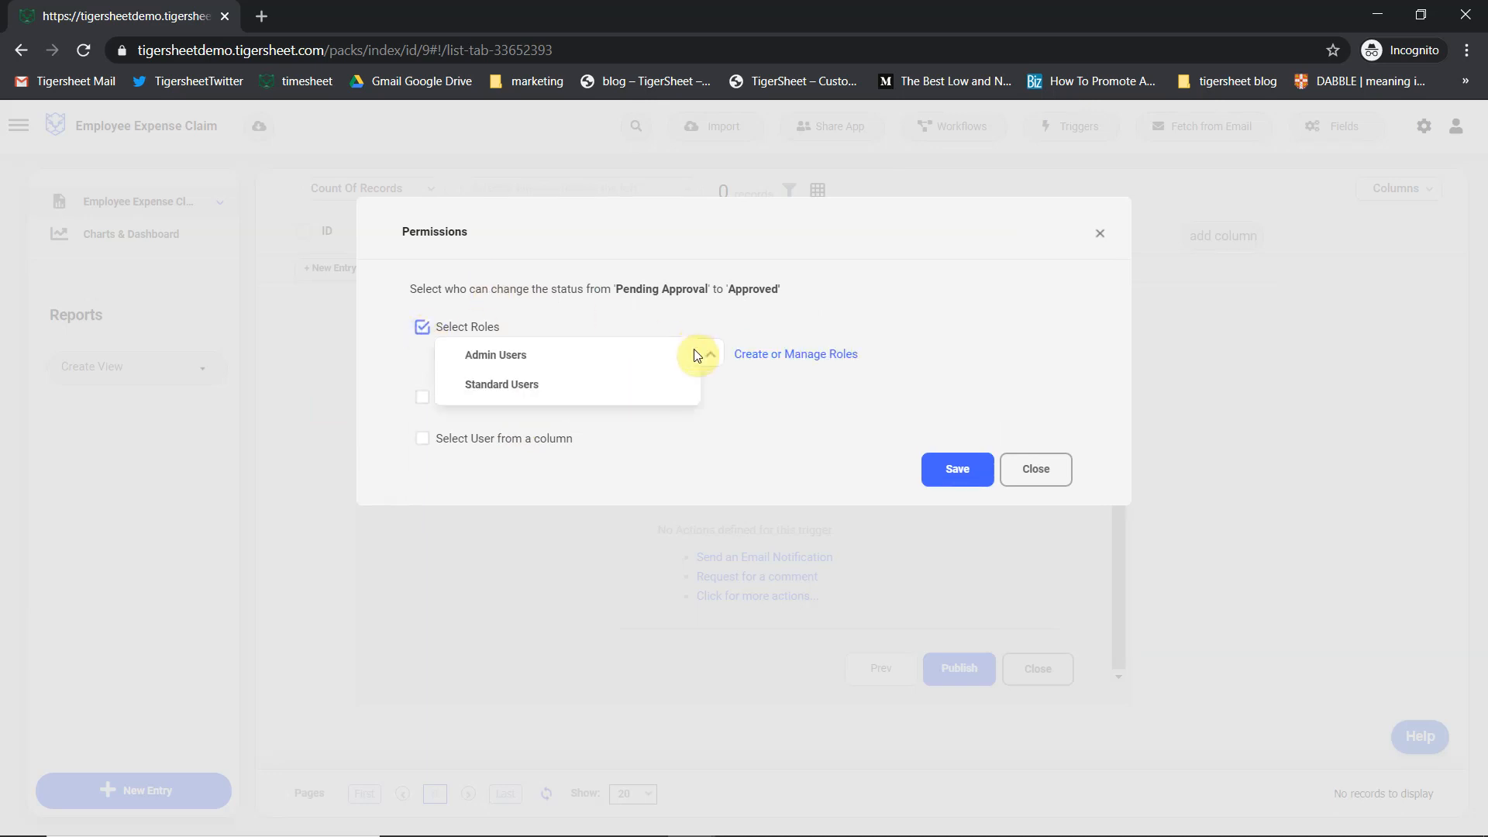
{"action": "left_click", "coordinate": [574, 359]}
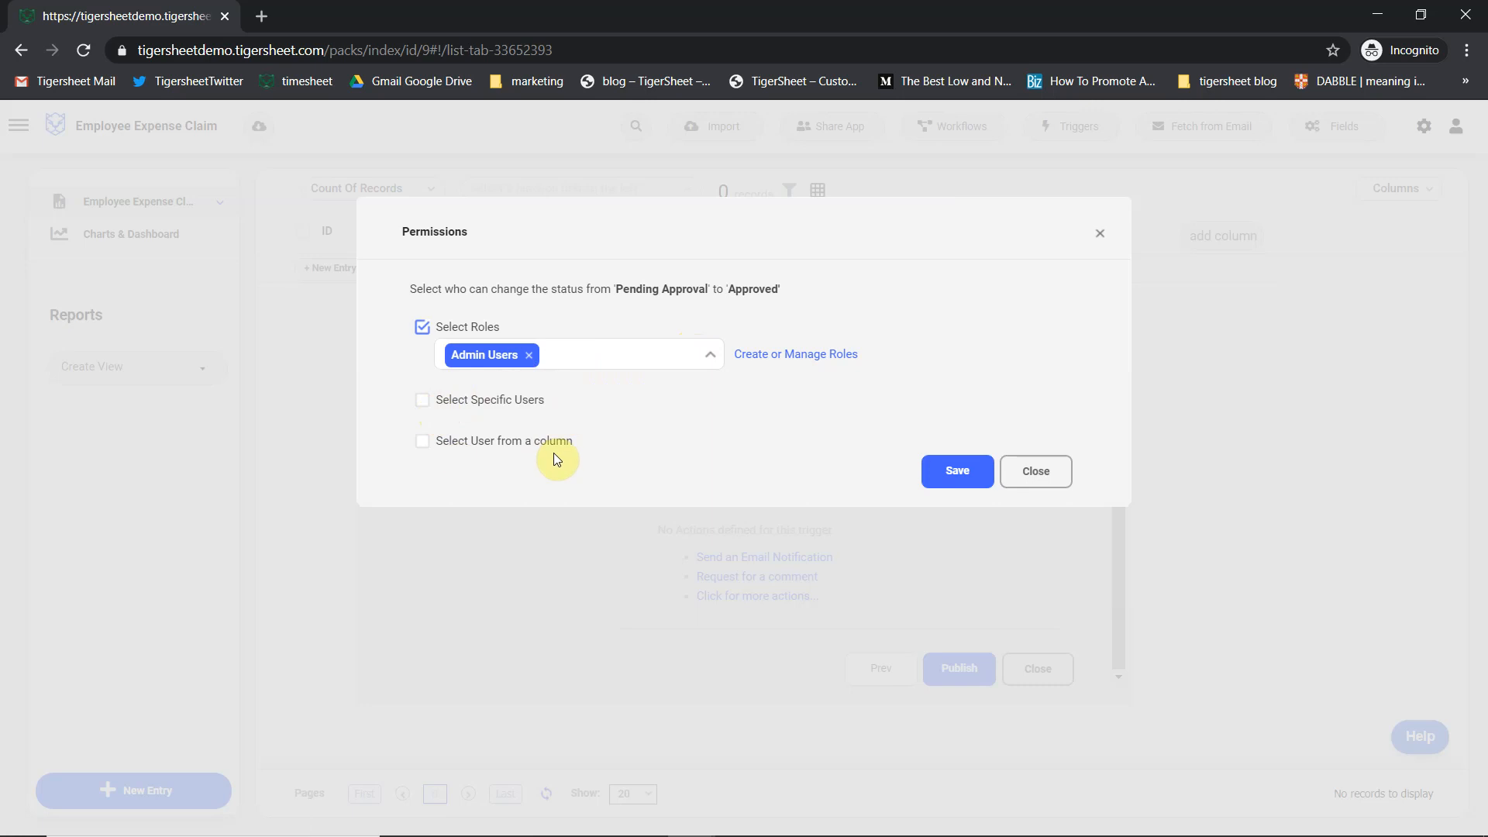
{"action": "left_click", "coordinate": [953, 474]}
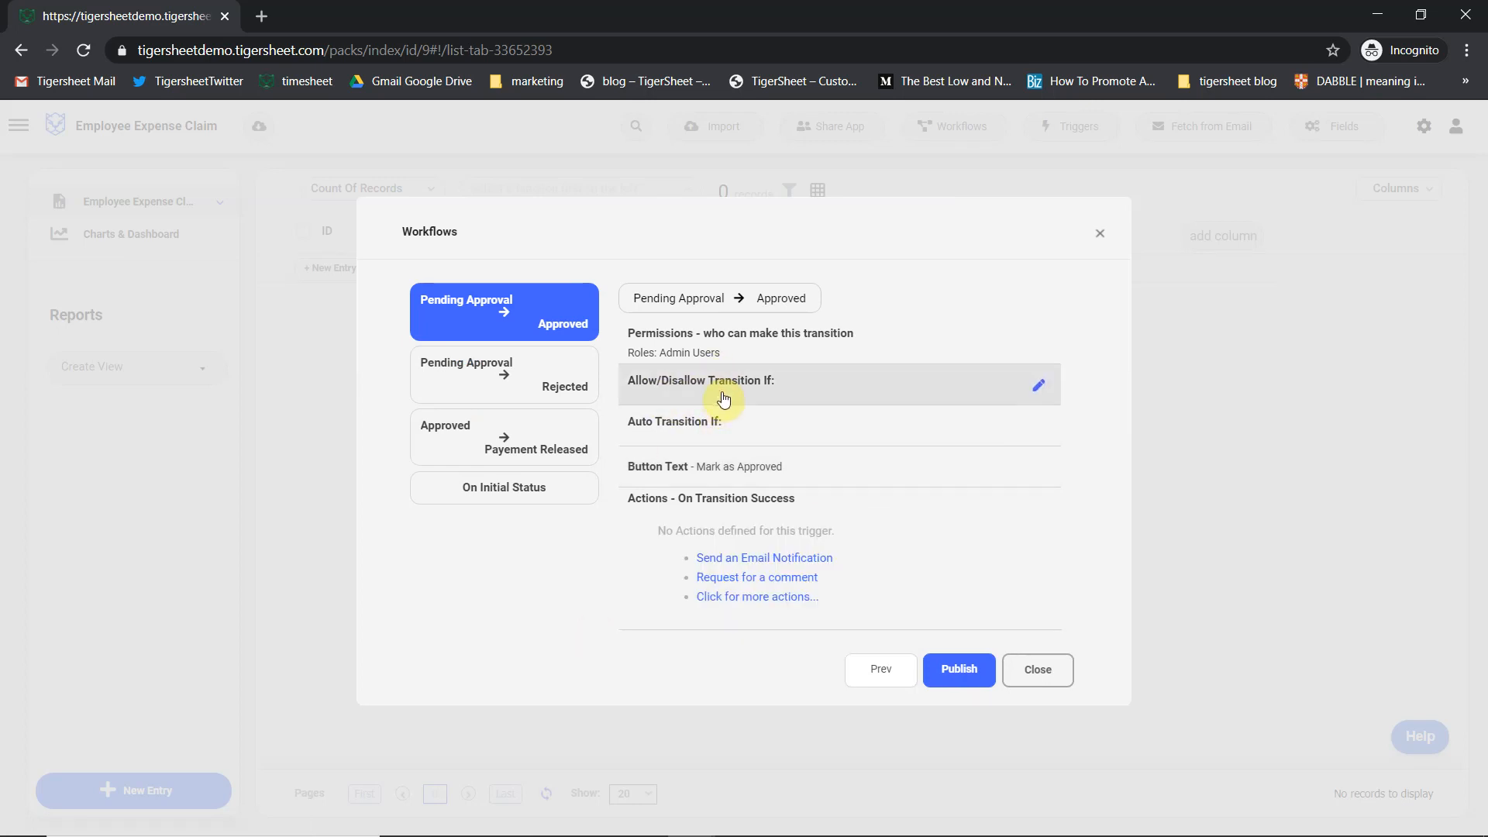
Disallow the Pending Approval to Approved transition if Claim Type equals Food and Claim Amount is greater than 1000
{"action": "left_click", "coordinate": [1038, 386]}
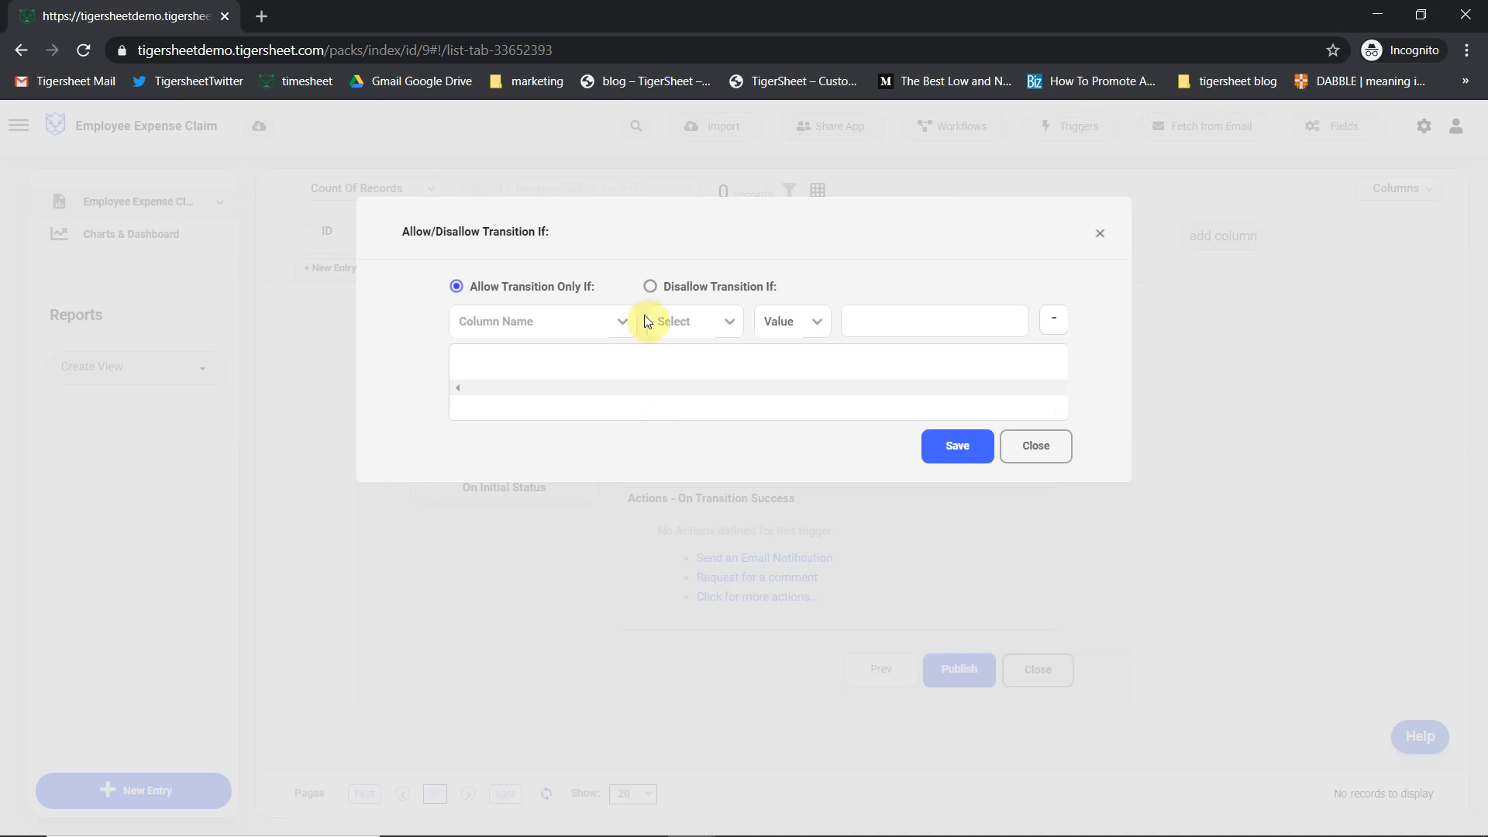
{"action": "left_click", "coordinate": [649, 288]}
{"action": "left_click", "coordinate": [580, 322]}
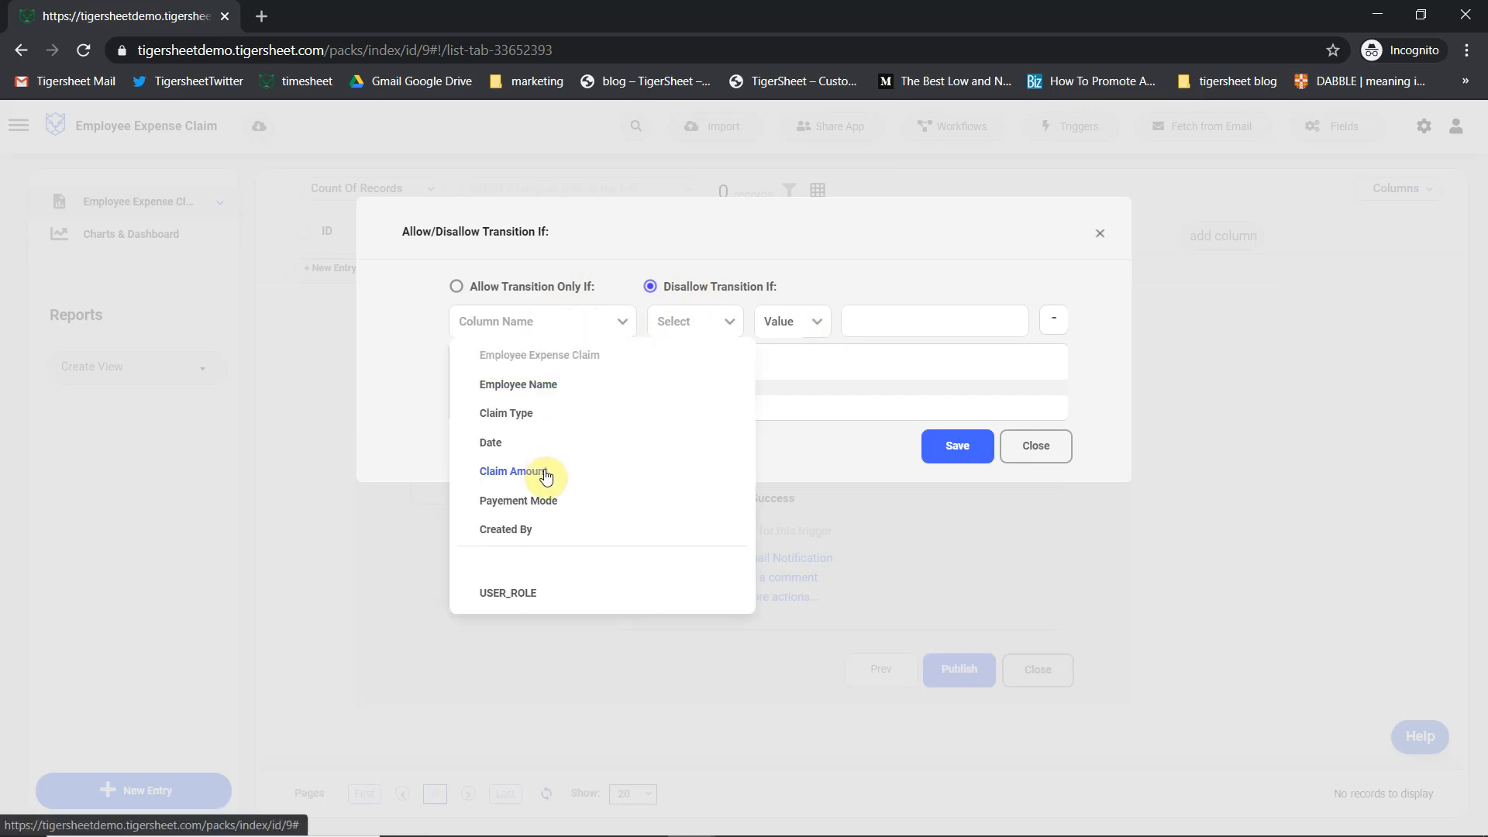
{"action": "left_click", "coordinate": [533, 416]}
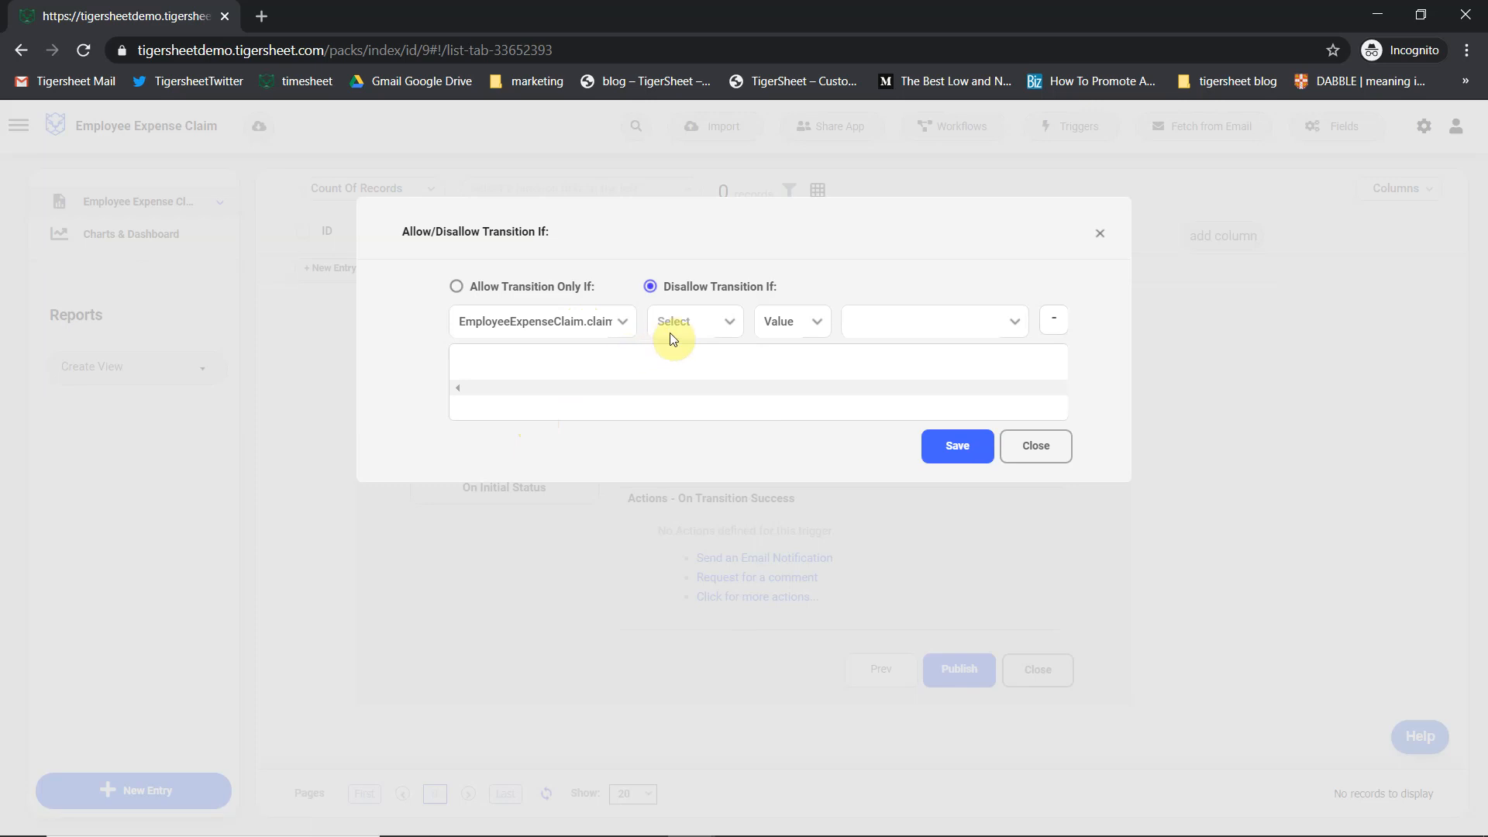
{"action": "left_click", "coordinate": [690, 337]}
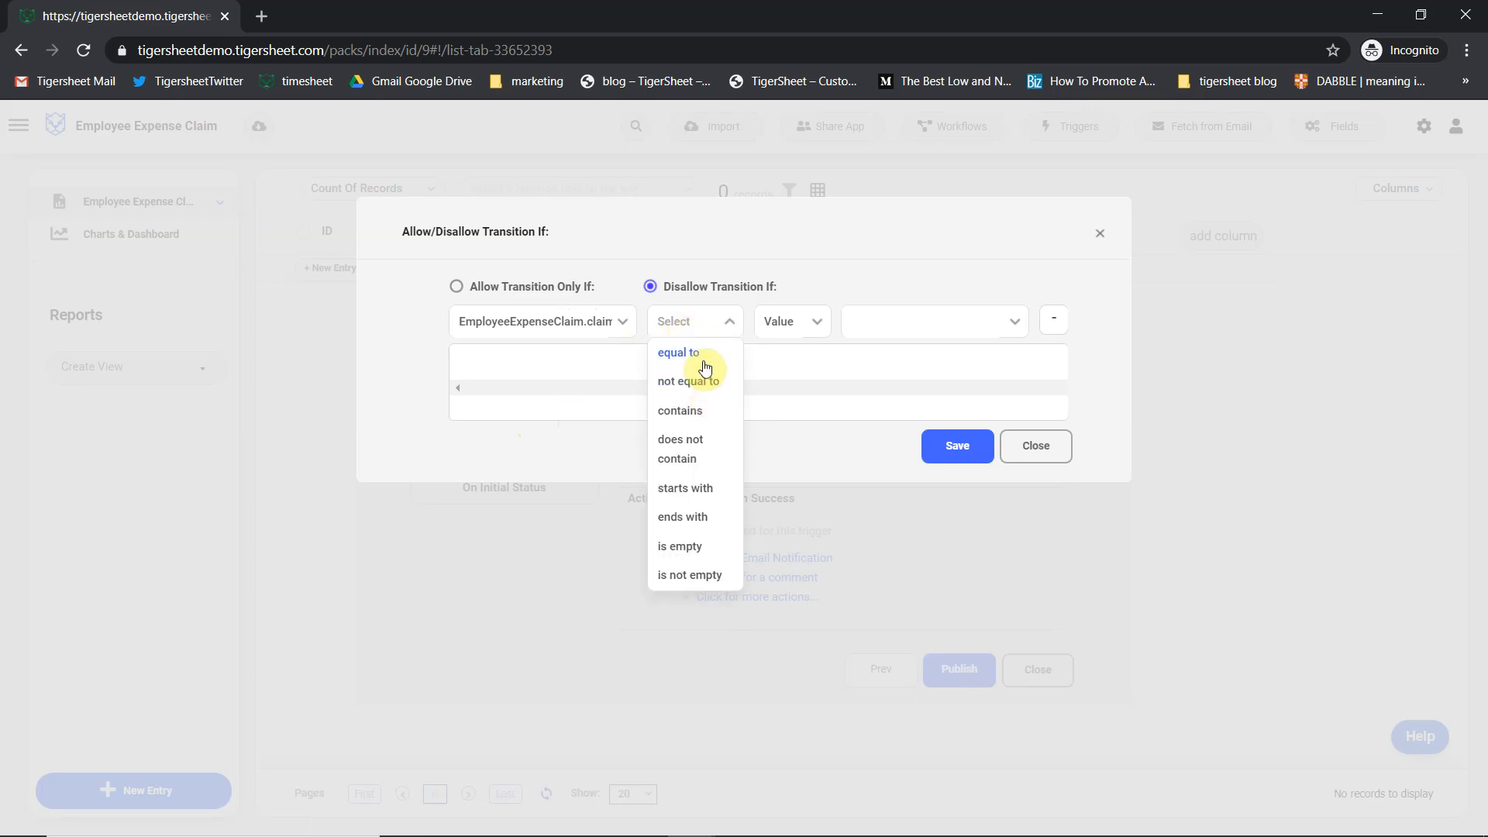
{"action": "left_click", "coordinate": [697, 354]}
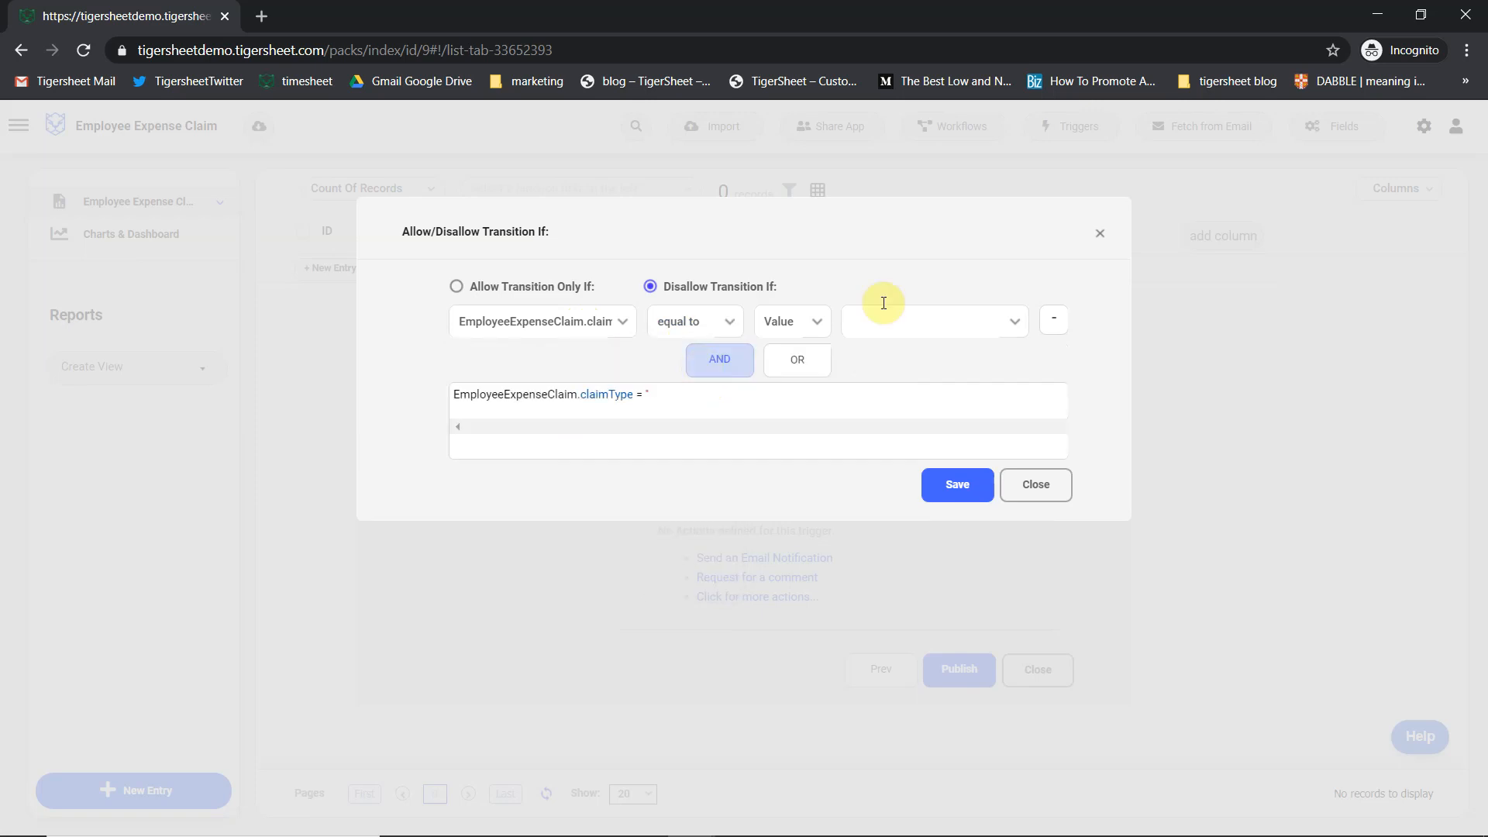
{"action": "left_click", "coordinate": [917, 304]}
{"action": "left_click", "coordinate": [896, 342]}
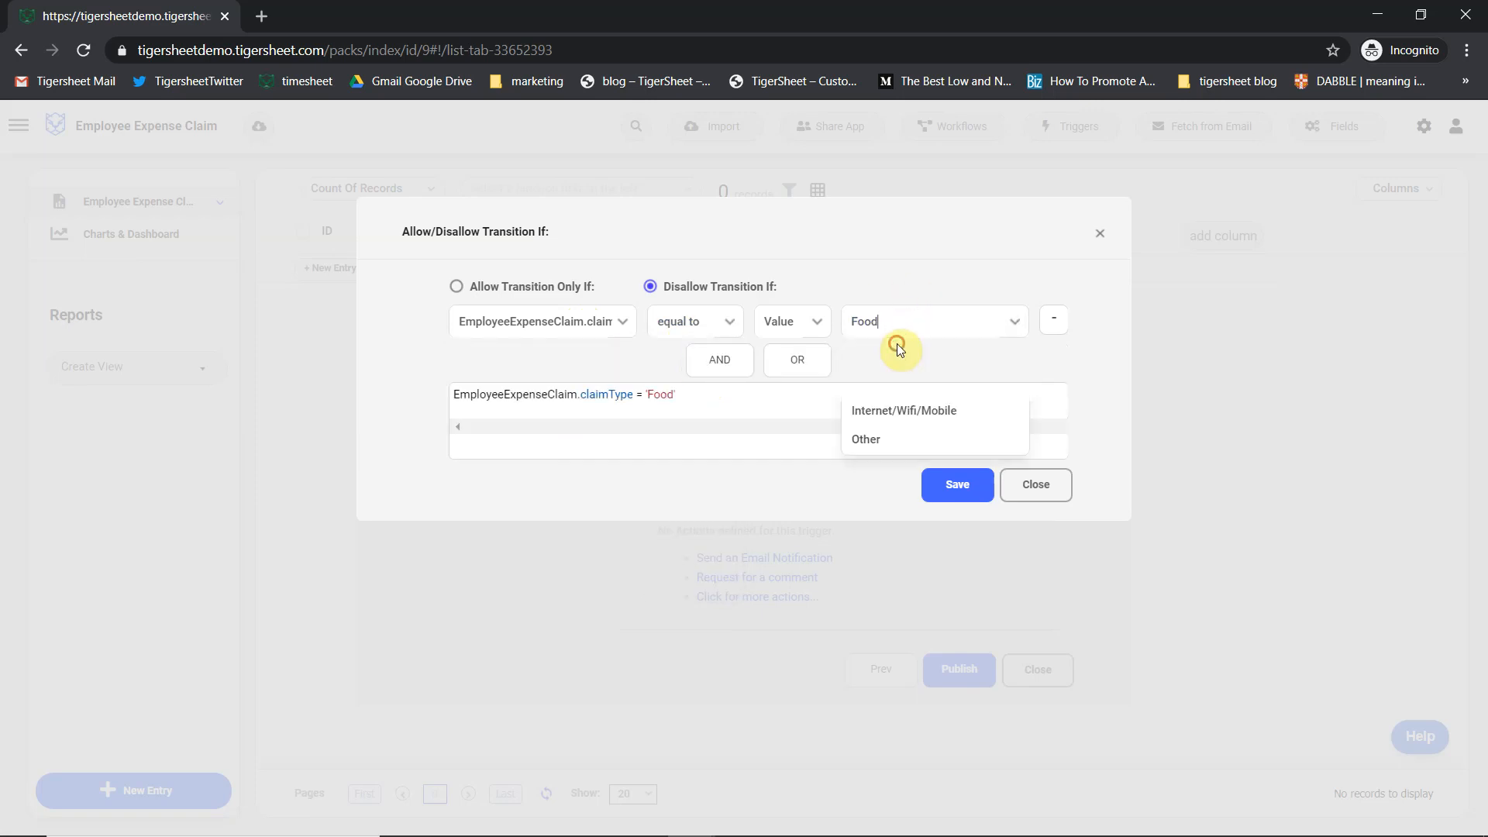
{"action": "left_click", "coordinate": [721, 365]}
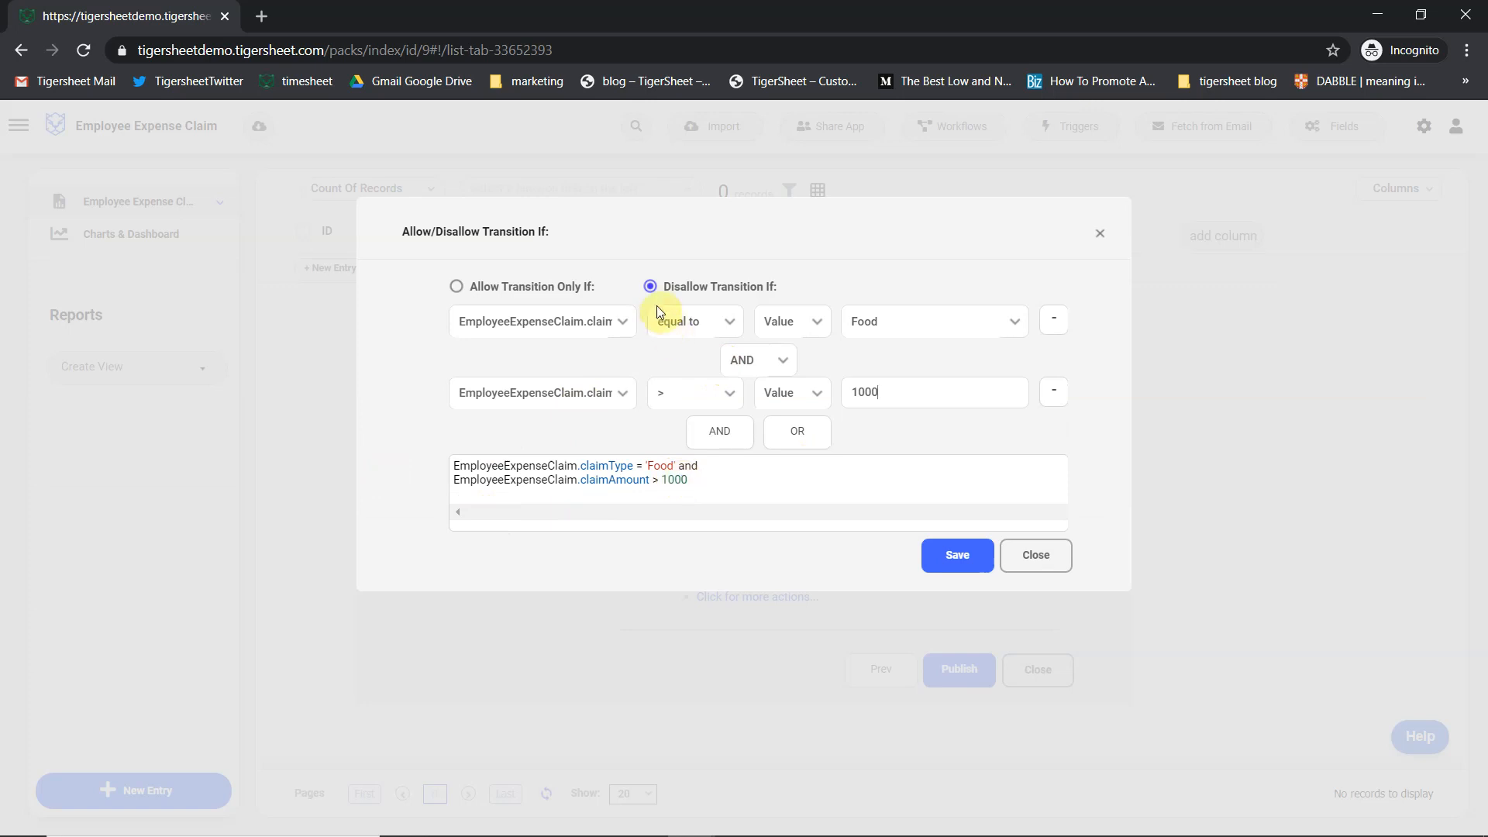
{"action": "left_click", "coordinate": [964, 569]}
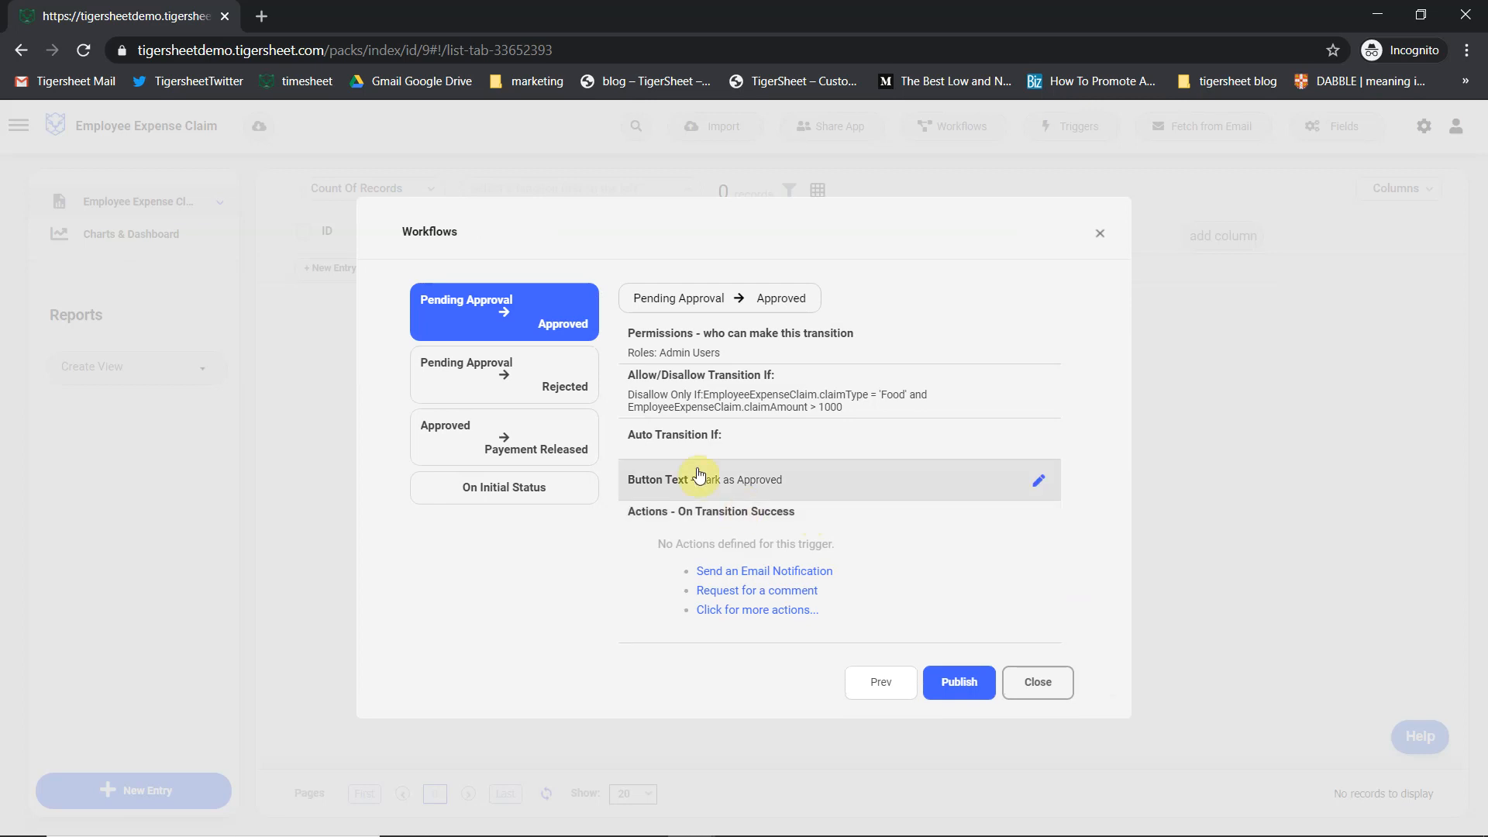
Try an auto transition for when the status is not updated for 10 days, removing the extra Date condition row
{"action": "left_click", "coordinate": [669, 445]}
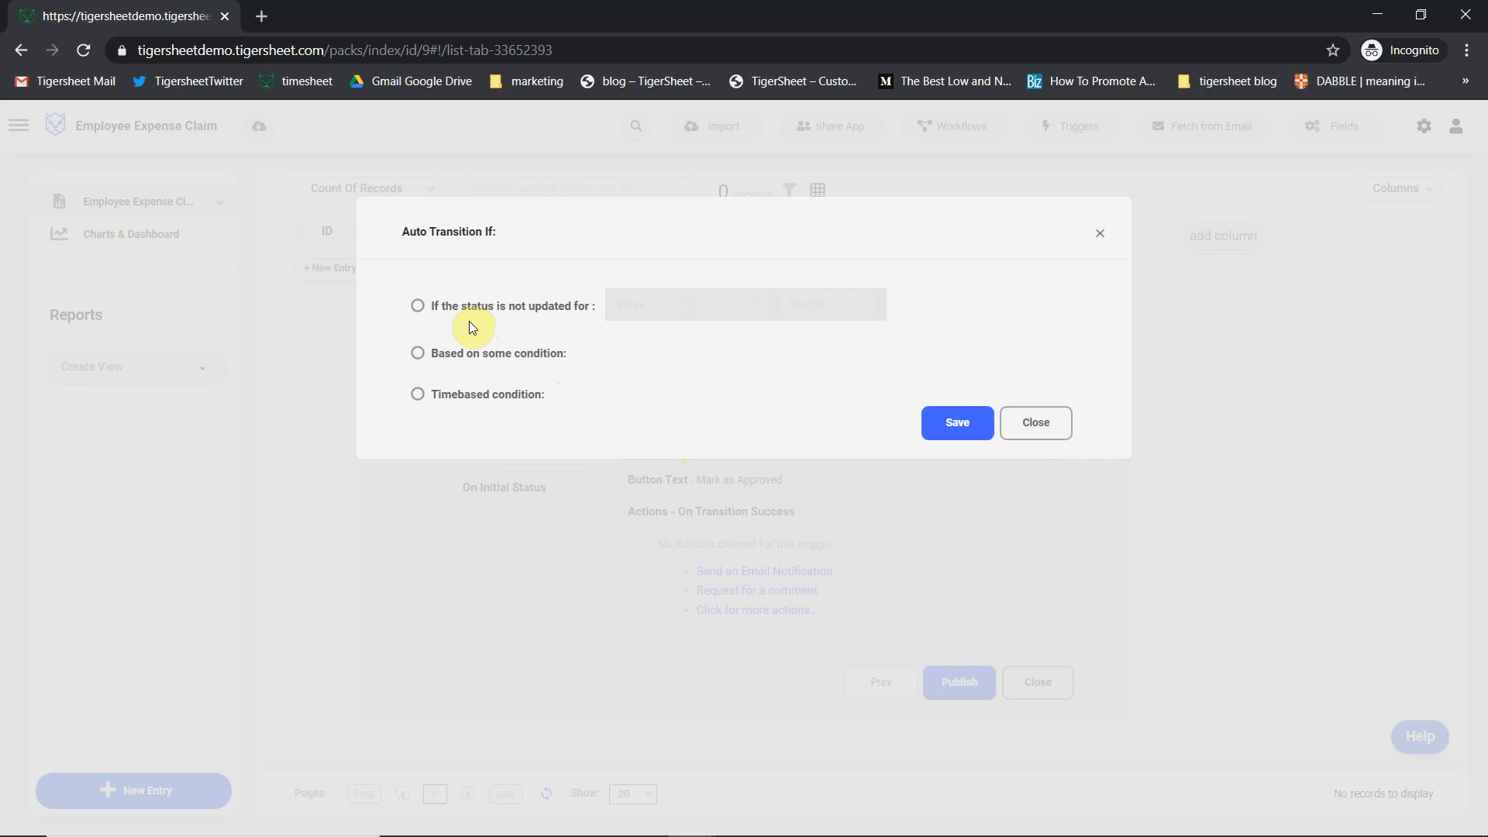
{"action": "left_click", "coordinate": [418, 306]}
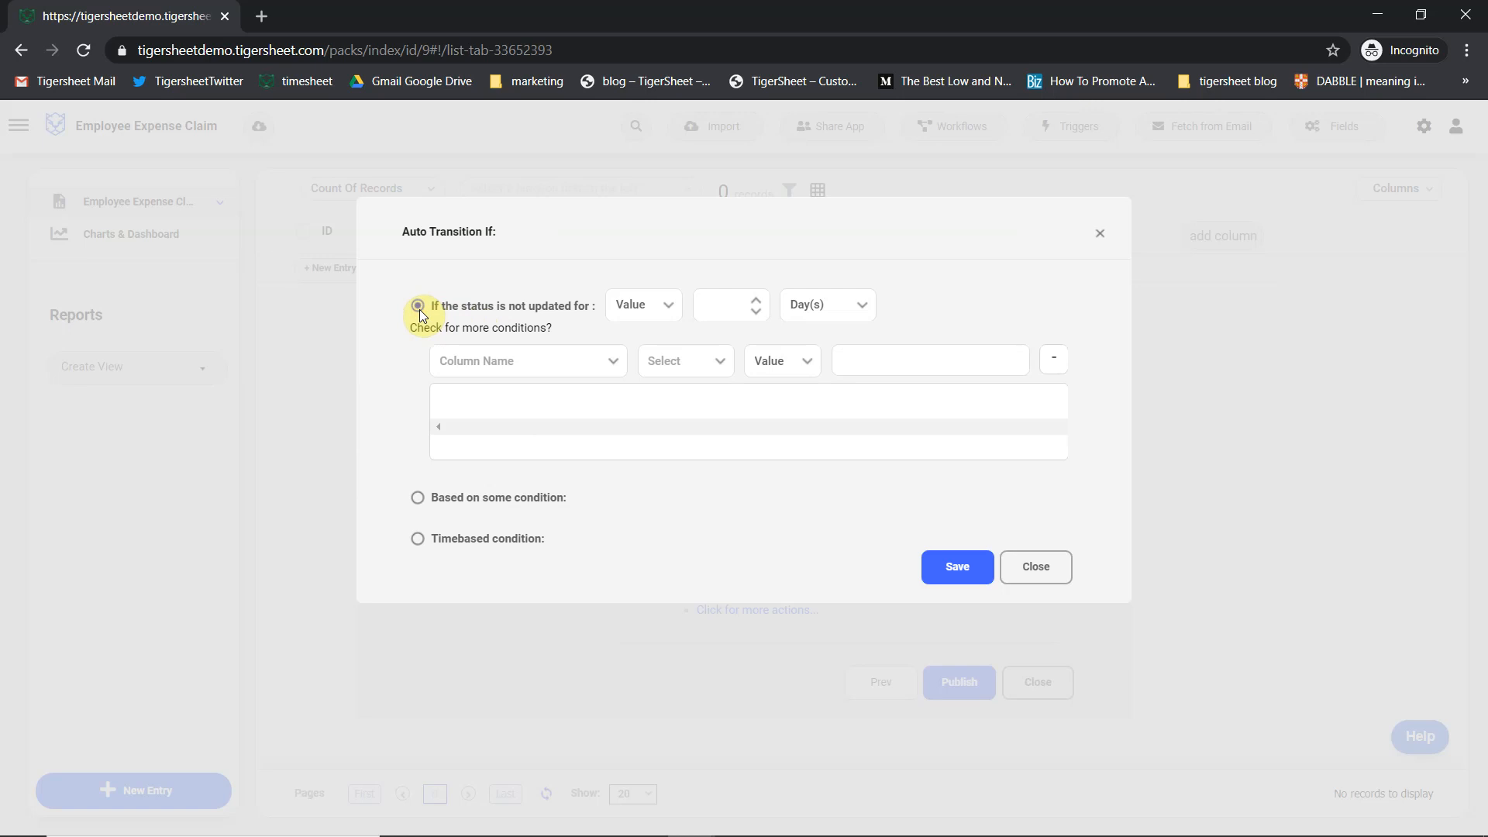
{"action": "left_click", "coordinate": [740, 300]}
{"action": "type", "text": "10"}
{"action": "left_click", "coordinate": [611, 375]}
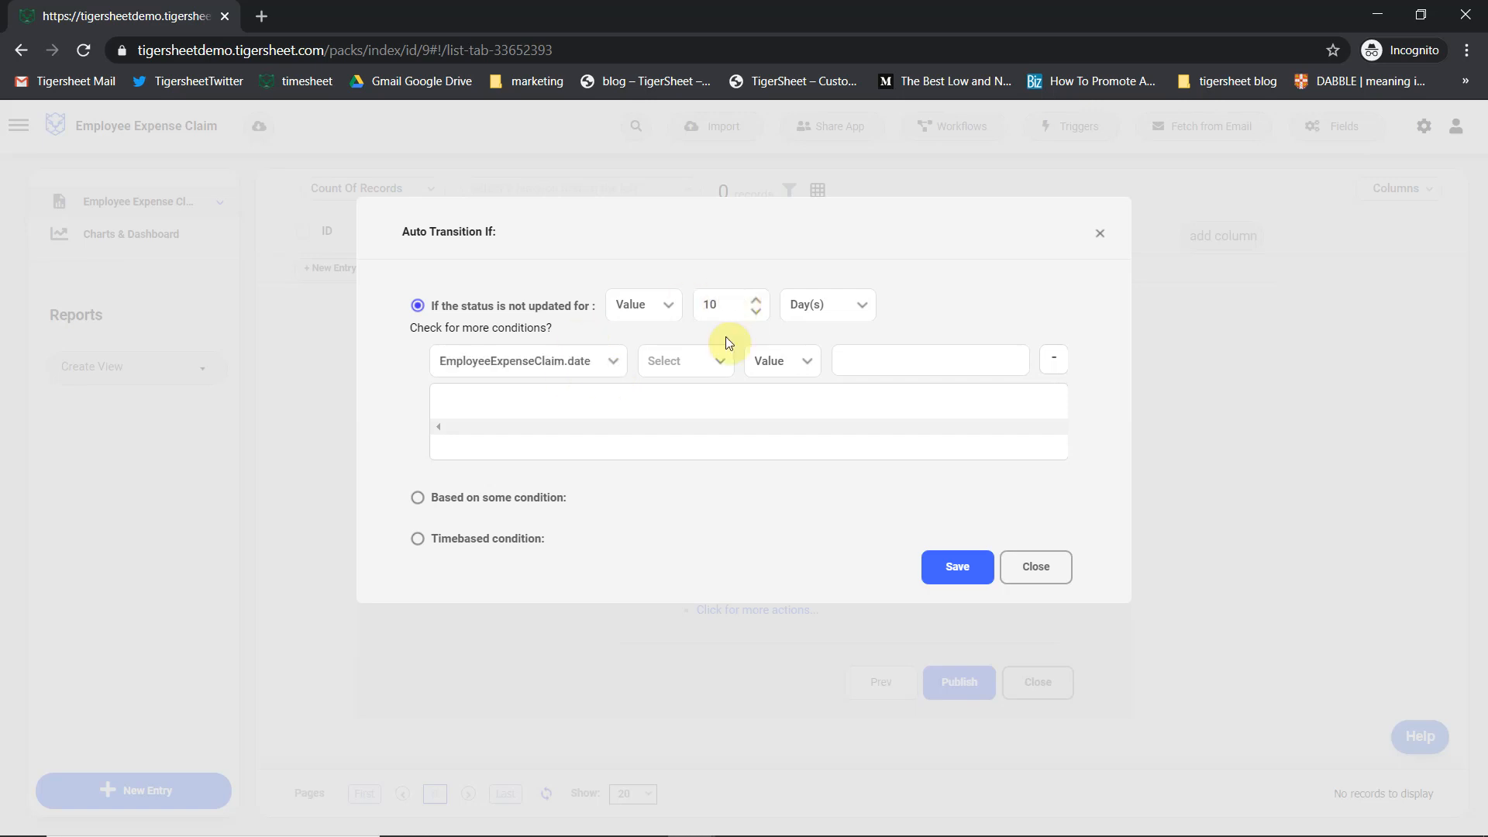
{"action": "left_click", "coordinate": [1056, 352]}
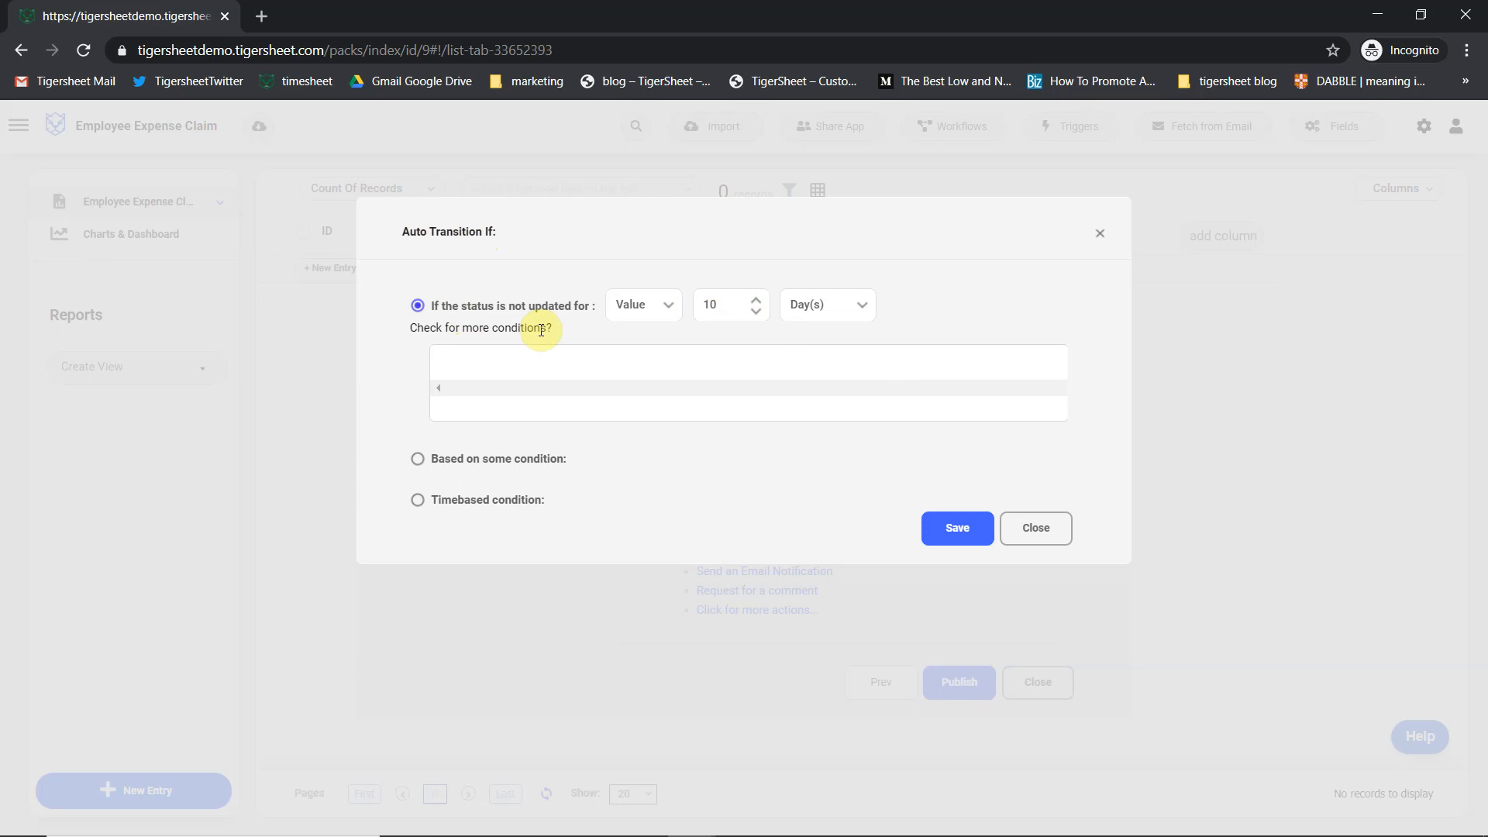
Look over the condition-based and time-based auto transition options, then save the auto transition for a status not updated for 10 days
{"action": "left_click", "coordinate": [419, 459]}
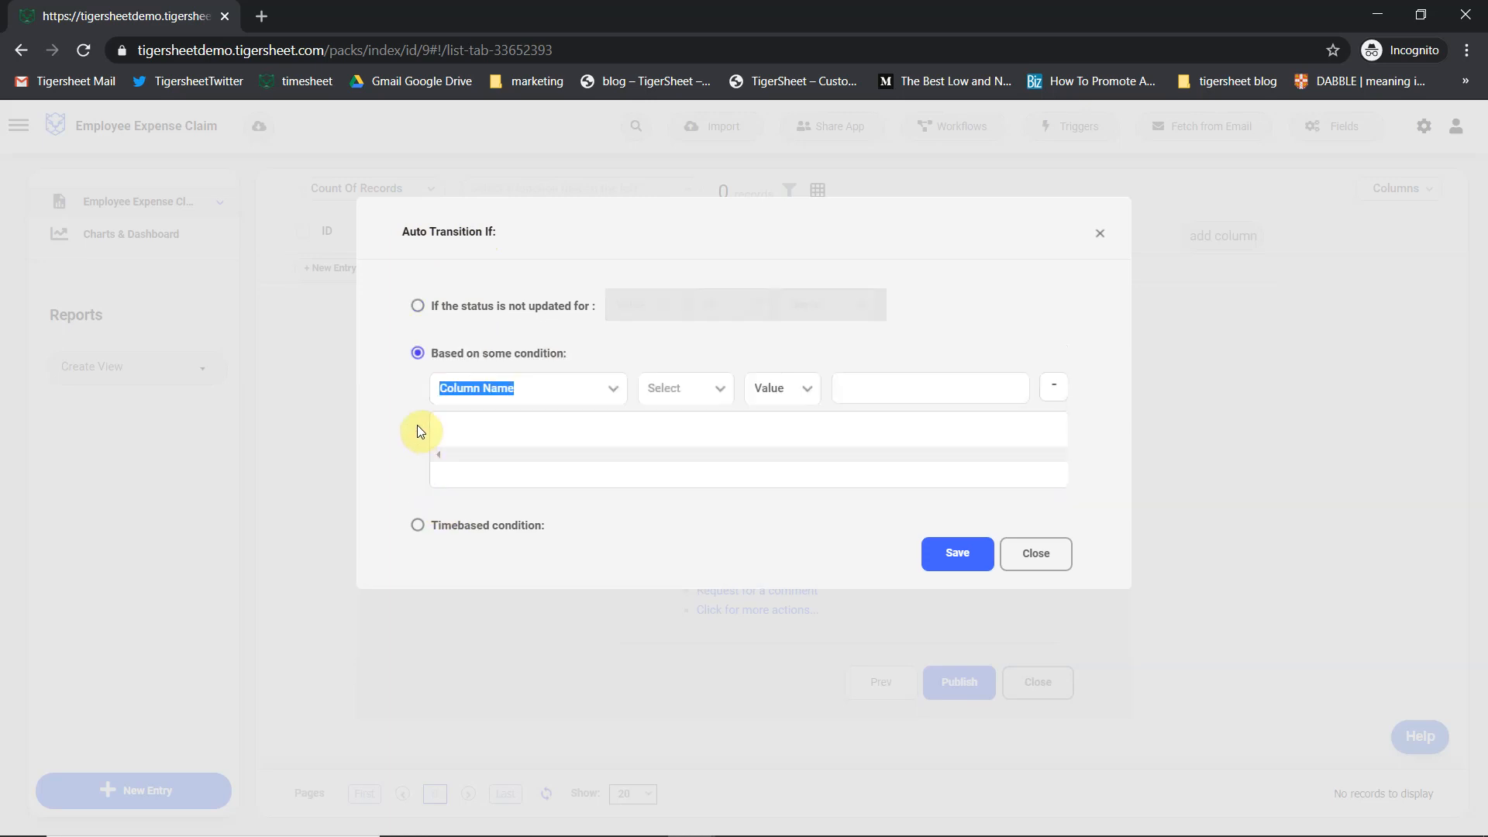
{"action": "left_click", "coordinate": [593, 354]}
{"action": "left_click", "coordinate": [418, 526]}
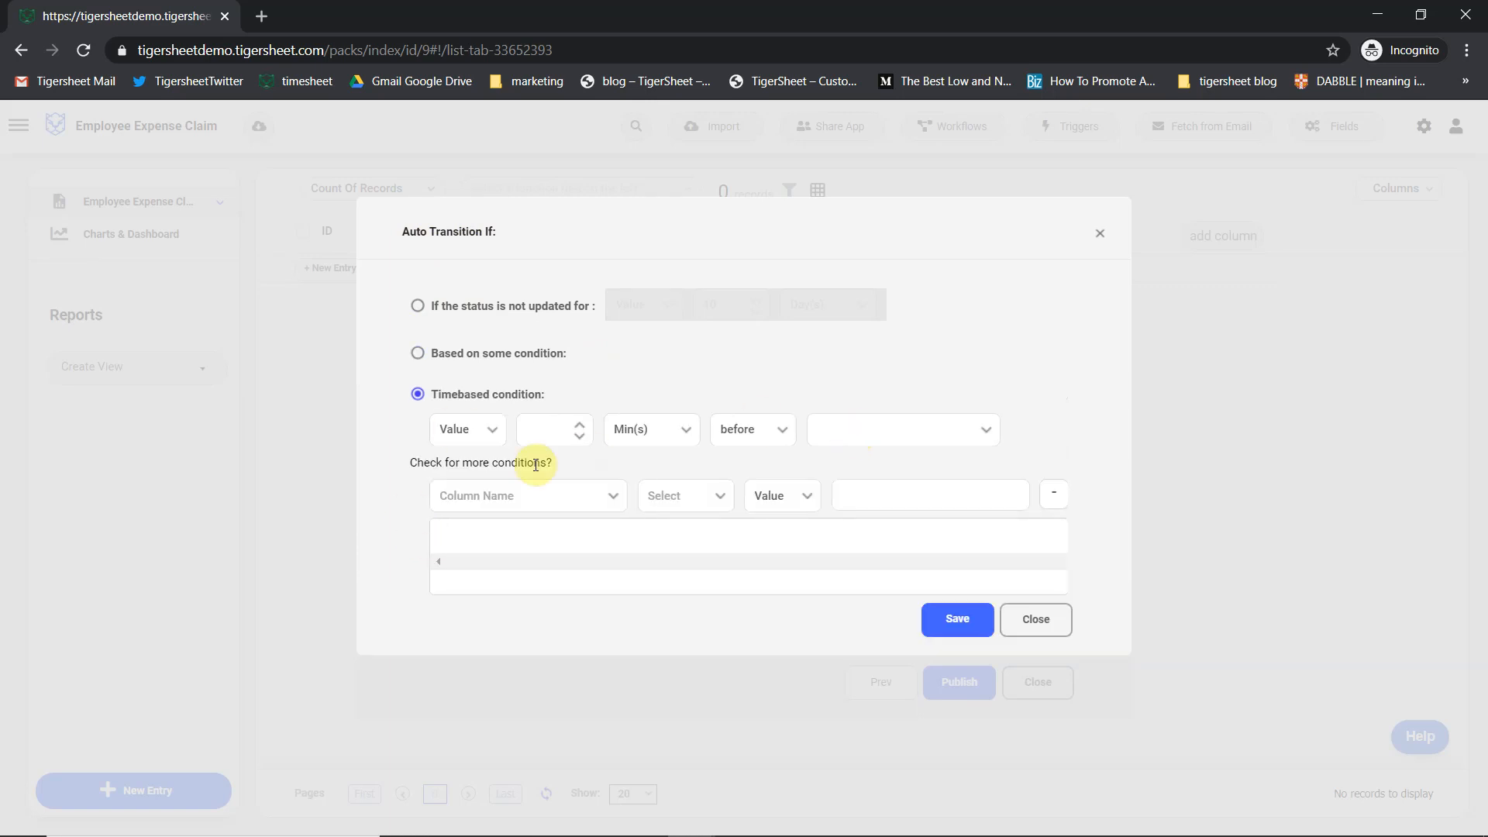
{"action": "left_click", "coordinate": [416, 305]}
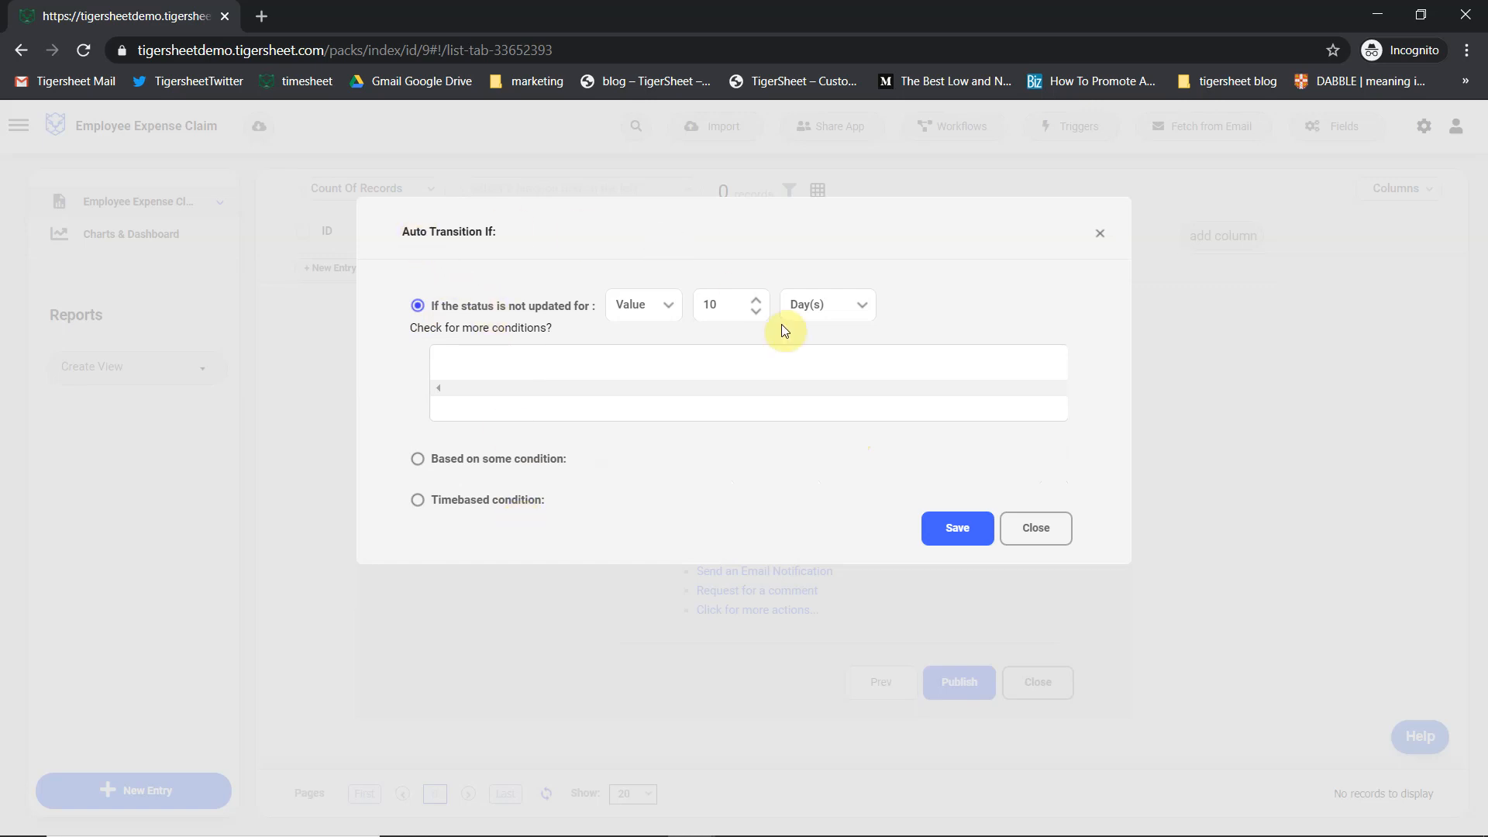
{"action": "left_click", "coordinate": [959, 525]}
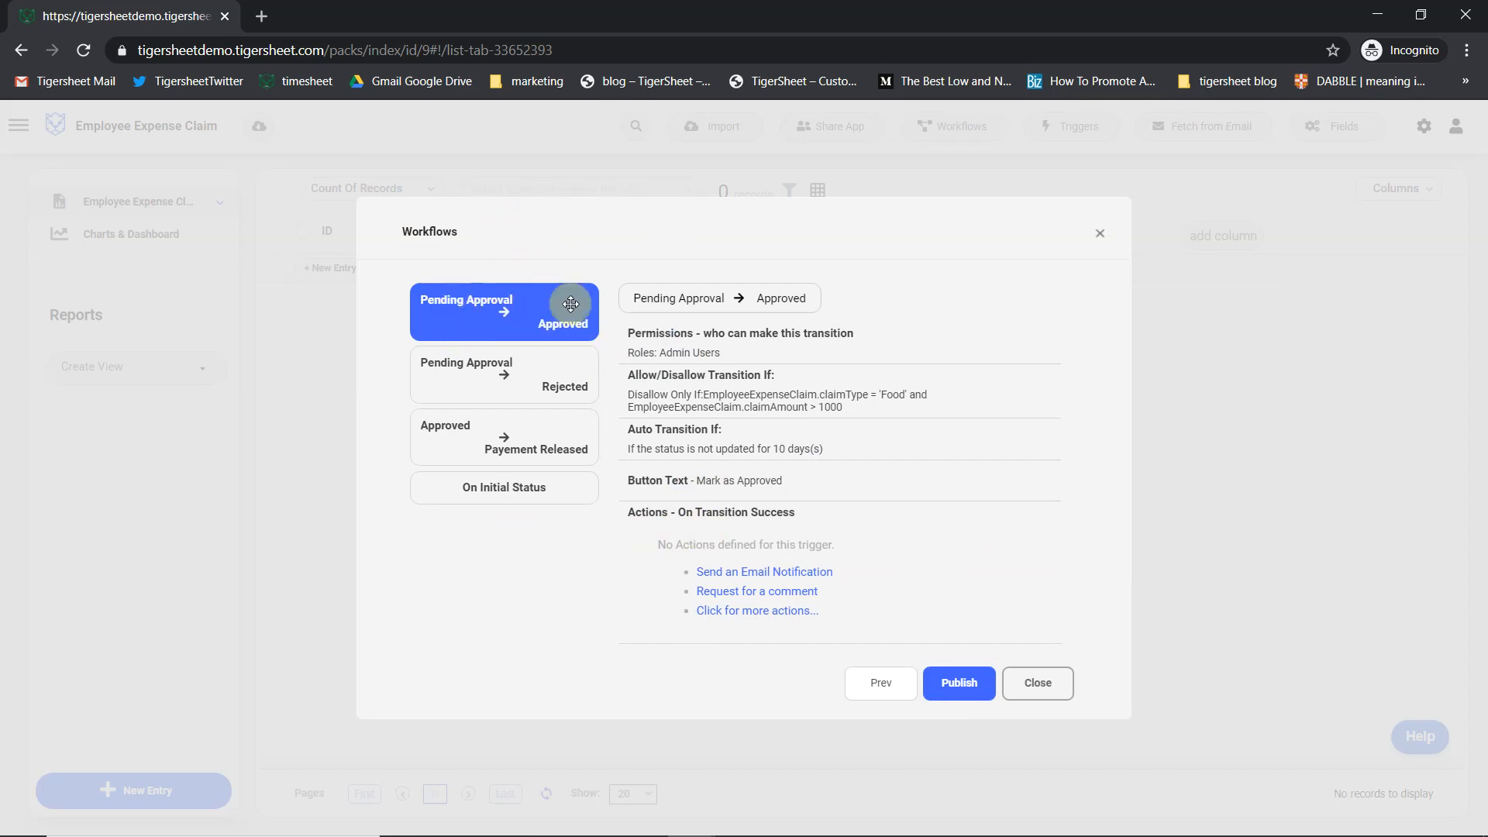
Add a Send Email action to the Pending Approval to Approved transition, with Tigersheet.com as sender and Admin Users as recipients
{"action": "left_click", "coordinate": [757, 612]}
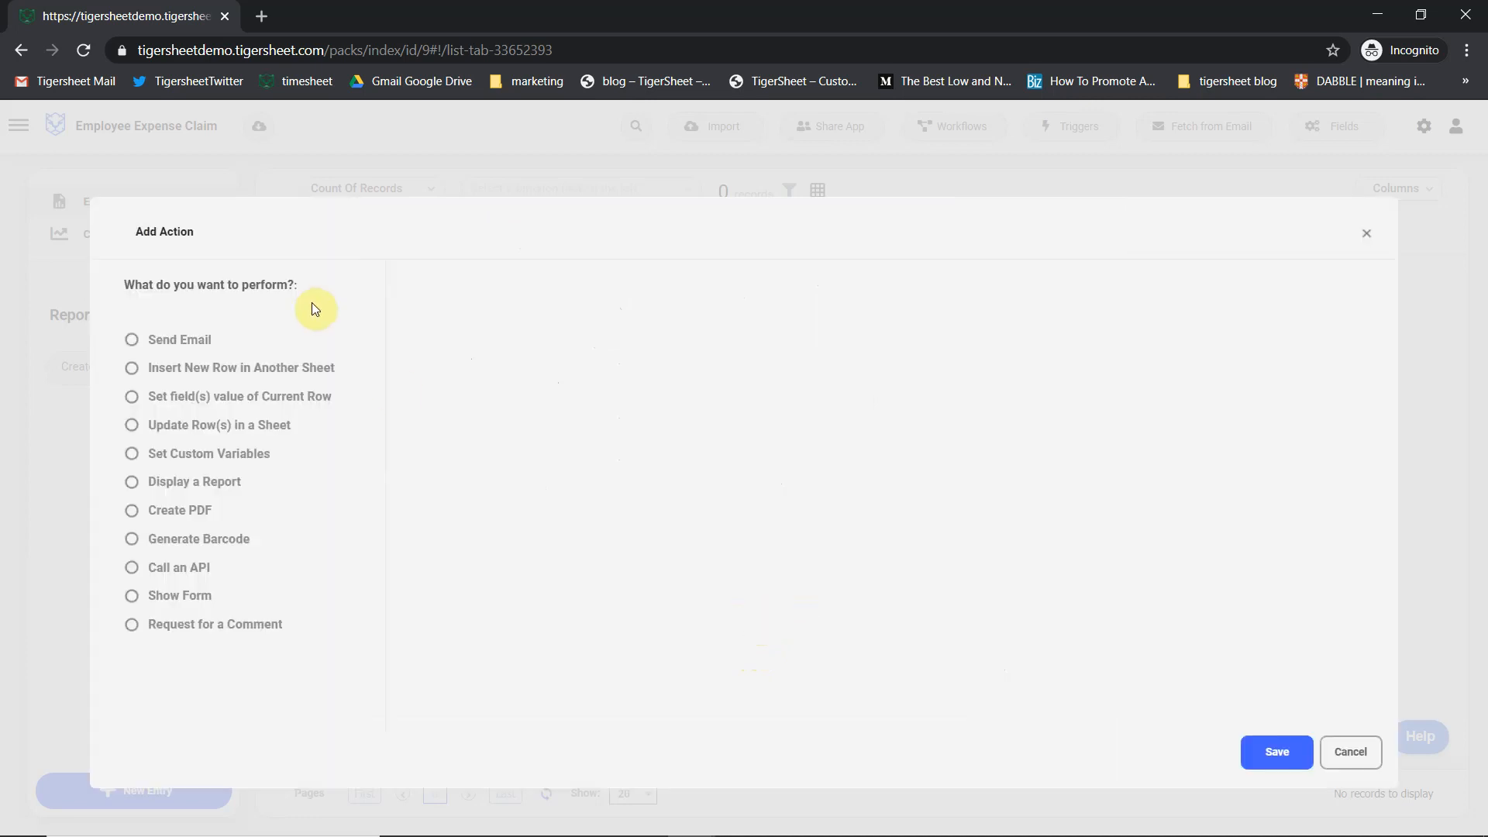
{"action": "left_click", "coordinate": [130, 343]}
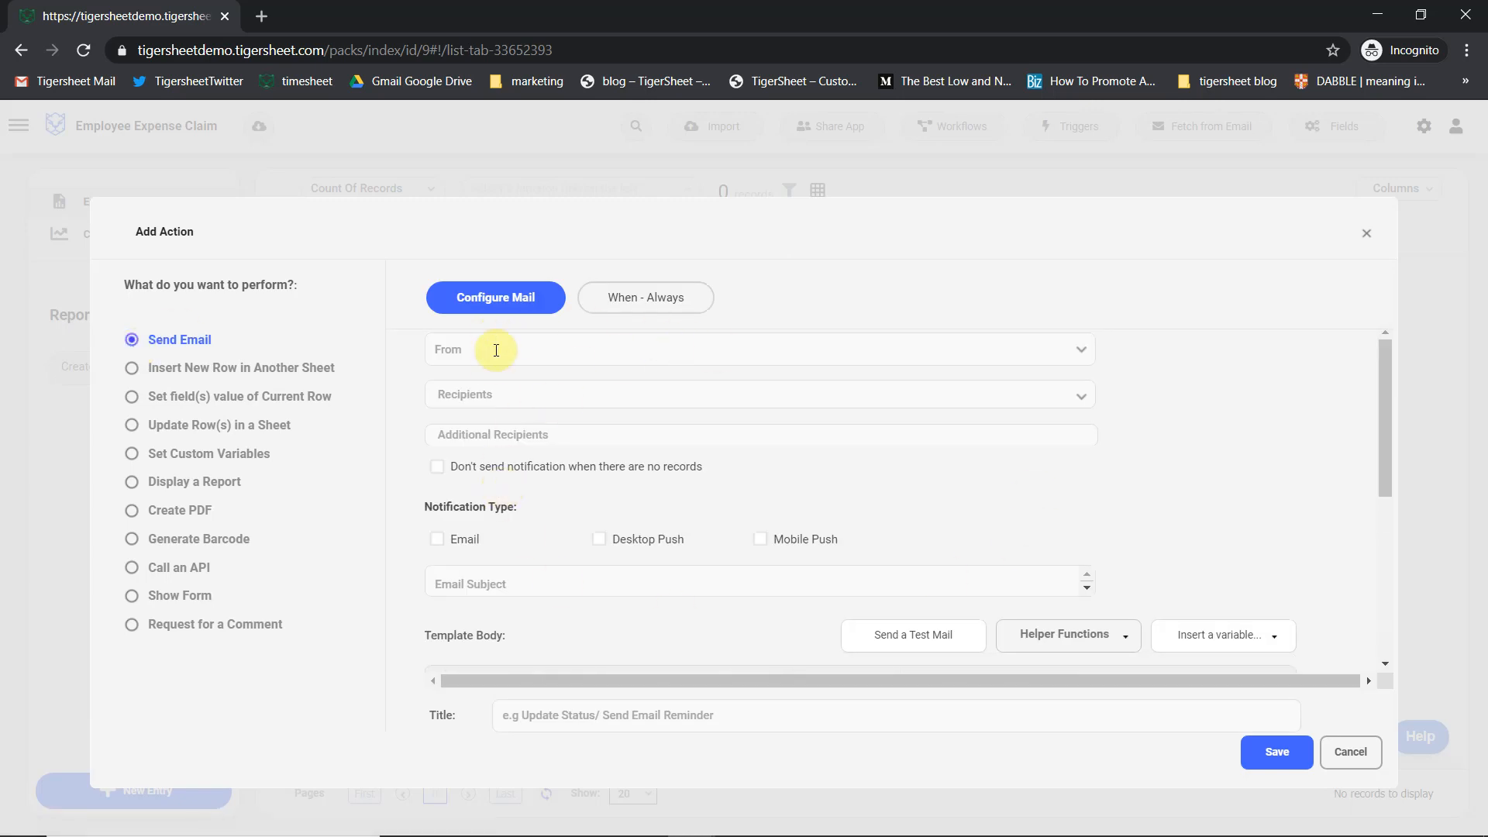
{"action": "left_click", "coordinate": [458, 344]}
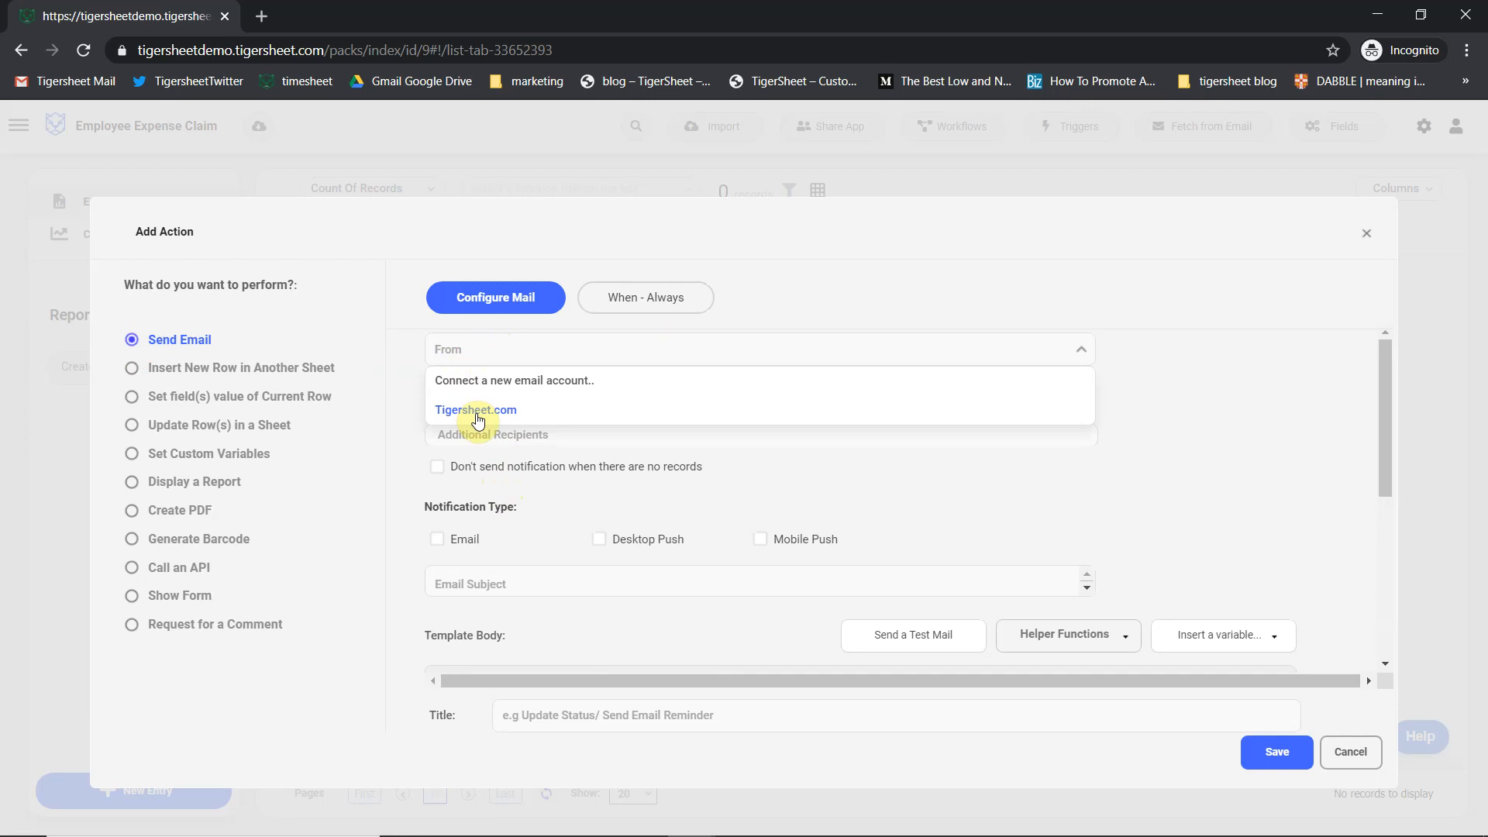
{"action": "left_click", "coordinate": [477, 414]}
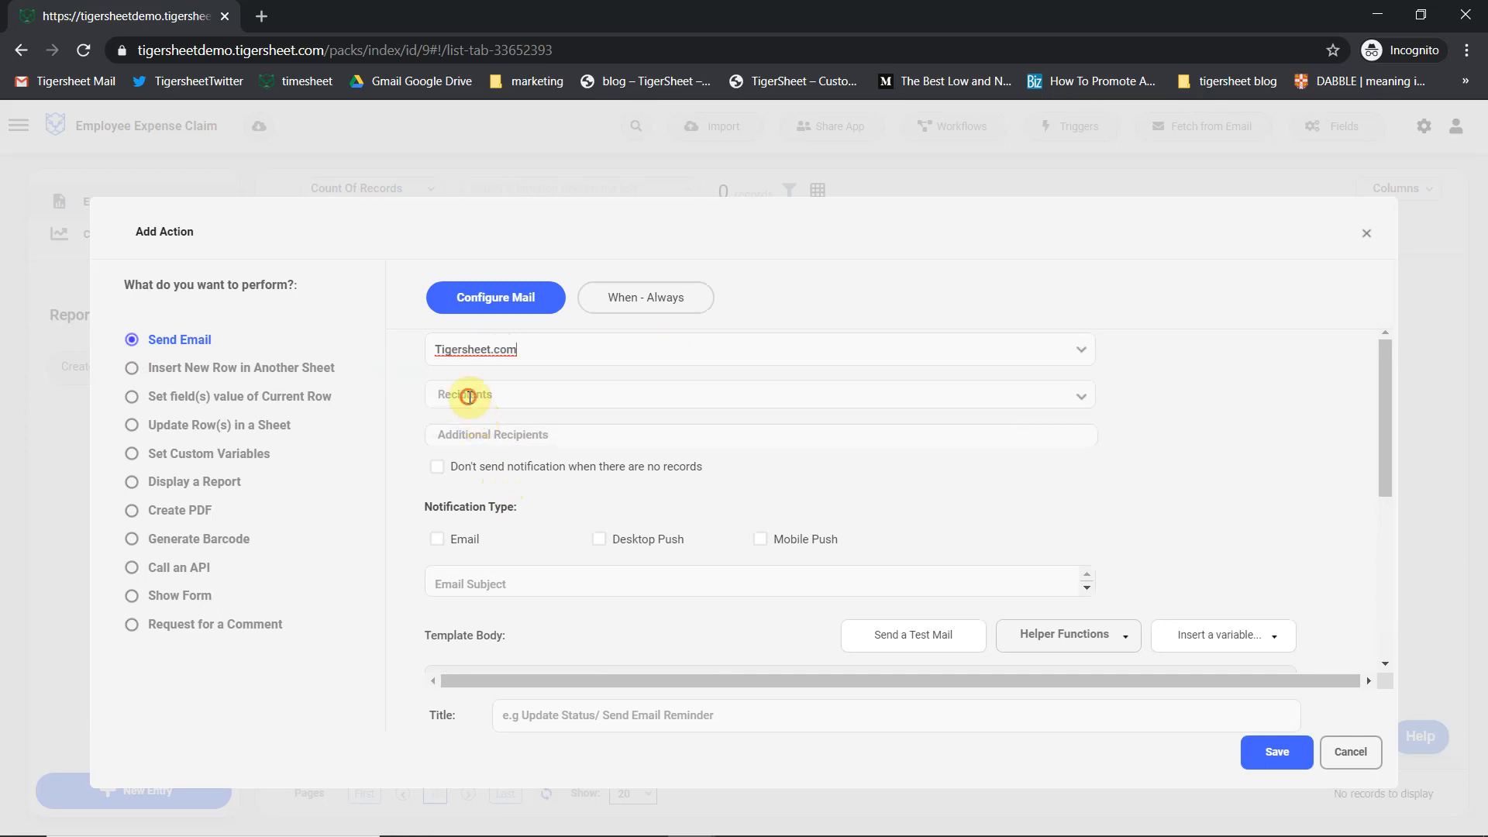
{"action": "left_click", "coordinate": [468, 397]}
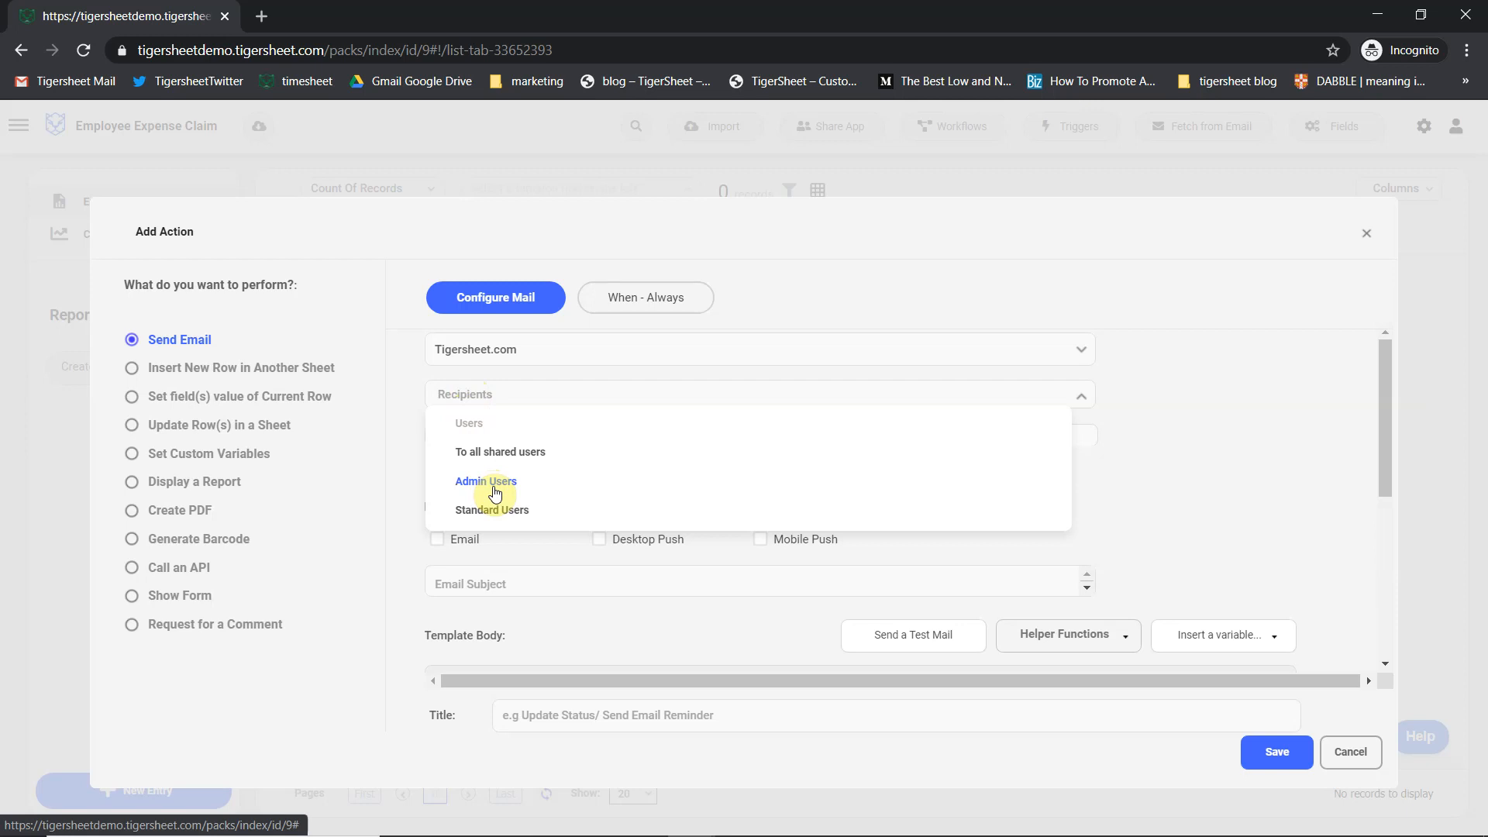
{"action": "left_click", "coordinate": [495, 489]}
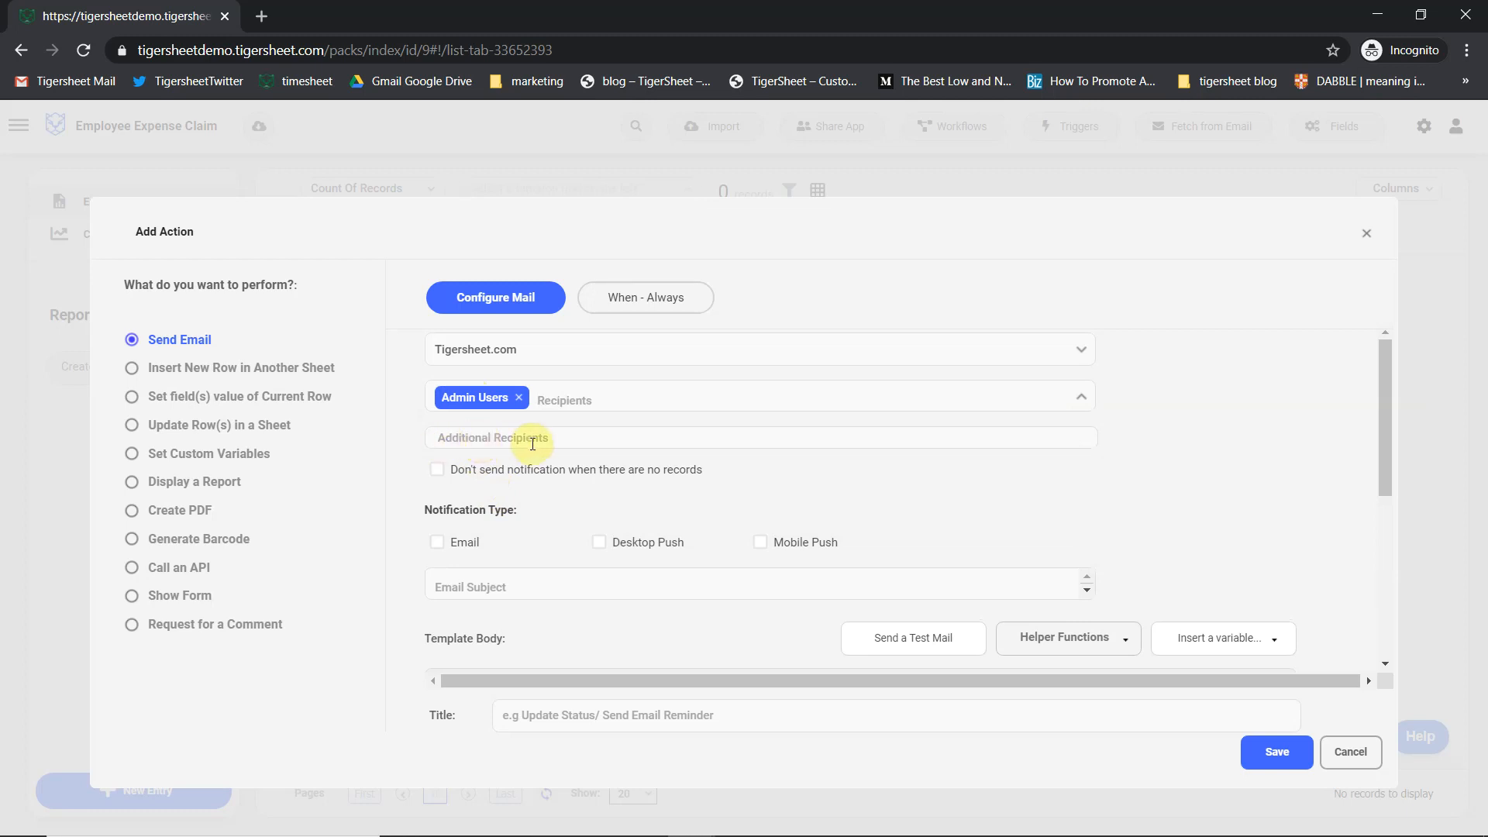
Choose Email as the notification type, check the message template with the claim's row details, and save the email action
{"action": "left_click", "coordinate": [438, 544]}
{"action": "left_click", "coordinate": [1387, 464]}
{"action": "left_click_drag", "start_coordinate": [1388, 463], "coordinate": [1385, 541]}
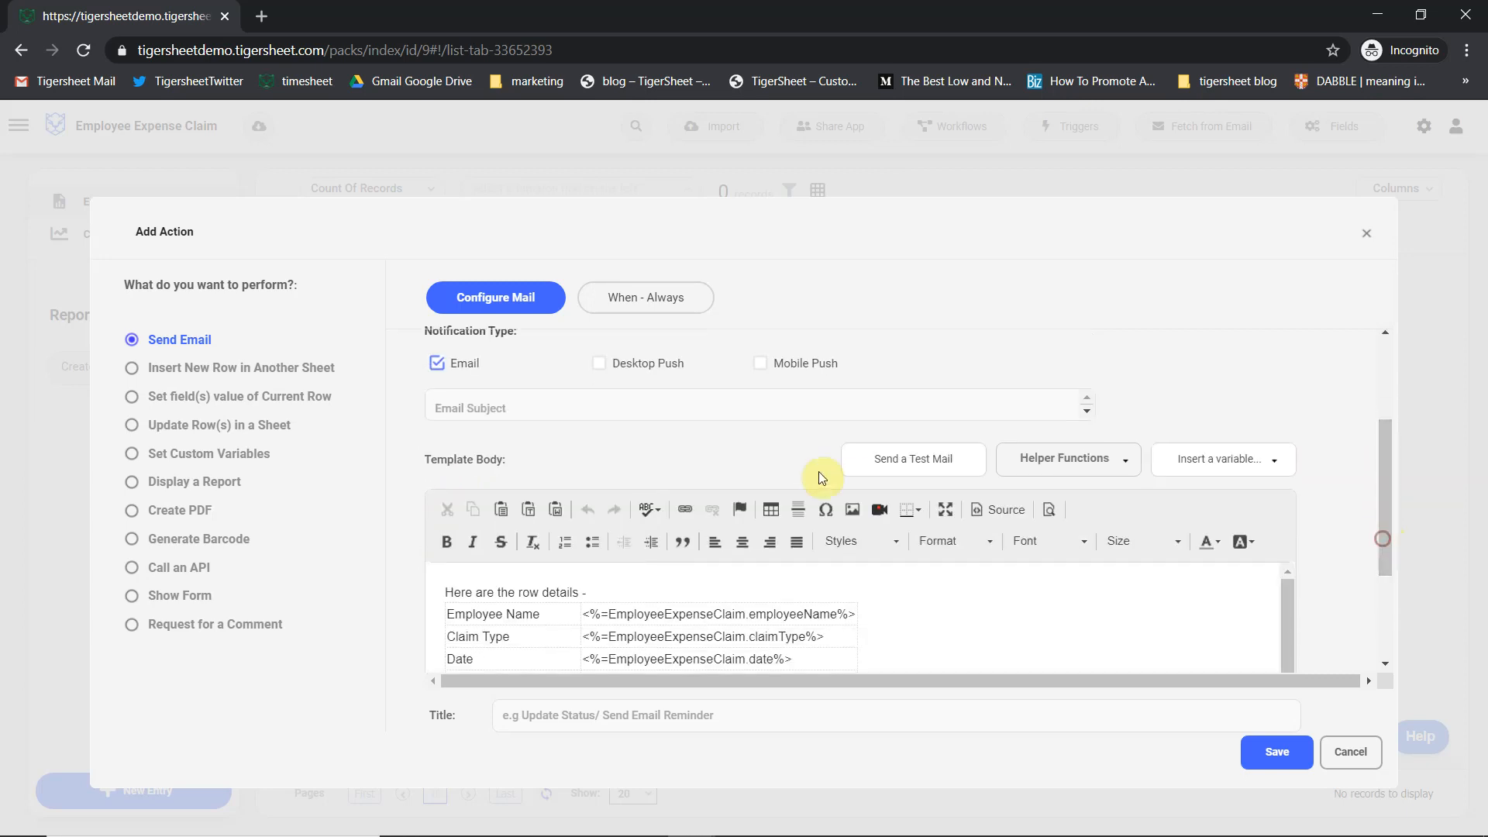
{"action": "left_click", "coordinate": [702, 409]}
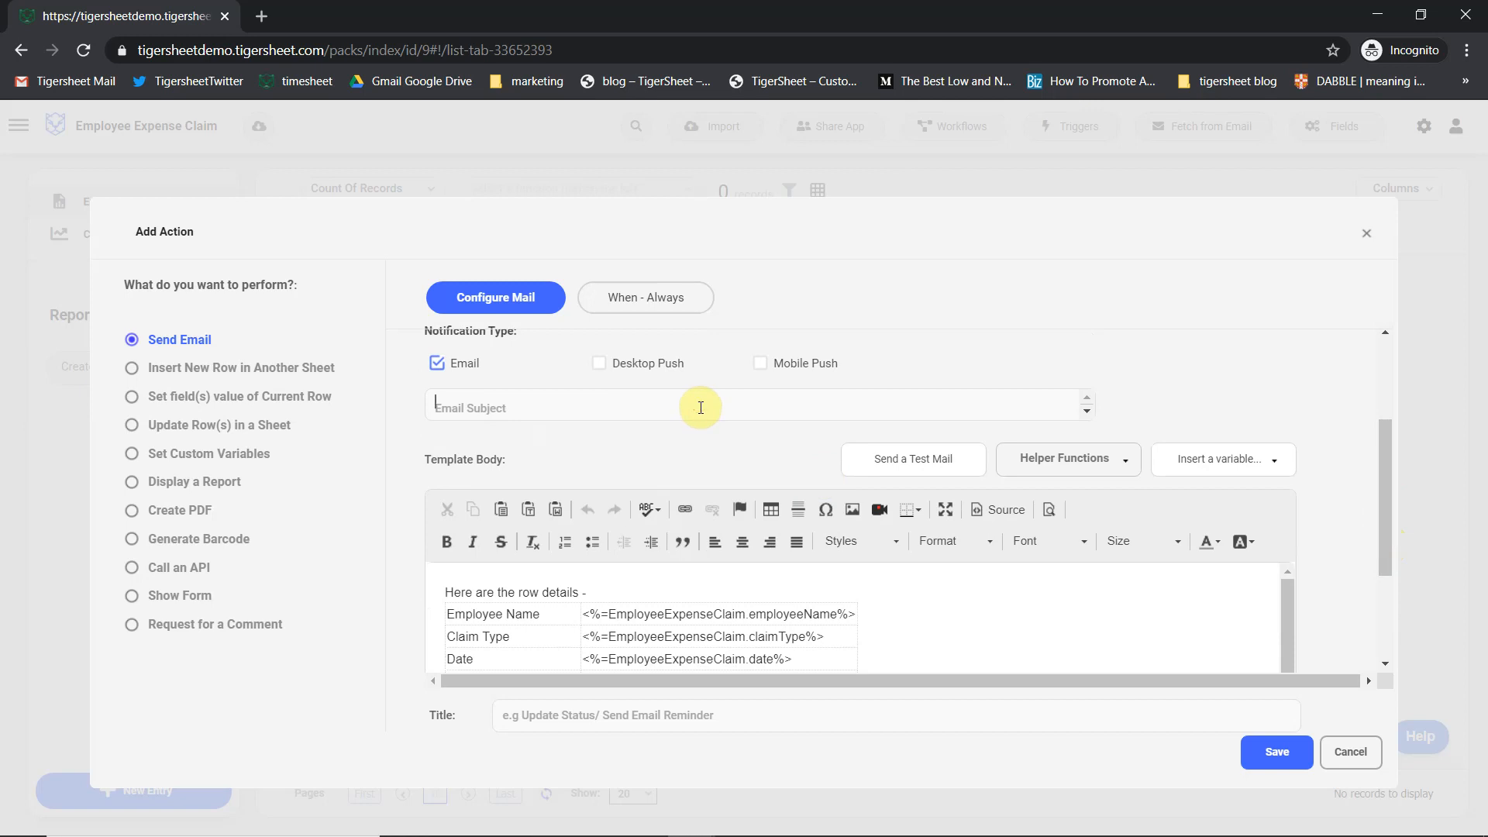
{"action": "scroll", "coordinate": [701, 408], "scroll_direction": "down", "scroll_amount": 2}
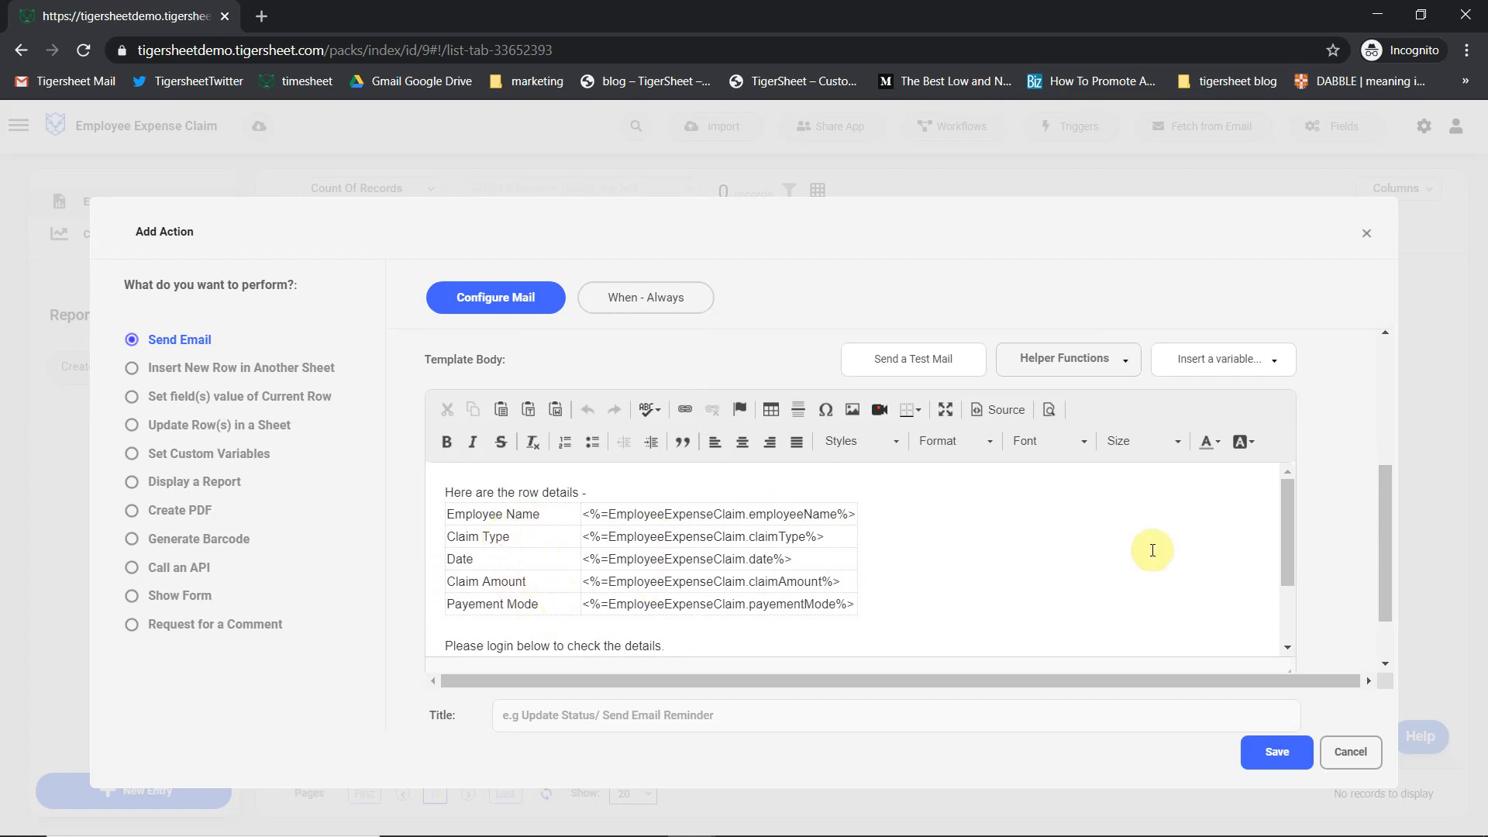
{"action": "left_click_drag", "start_coordinate": [1289, 523], "coordinate": [1290, 593]}
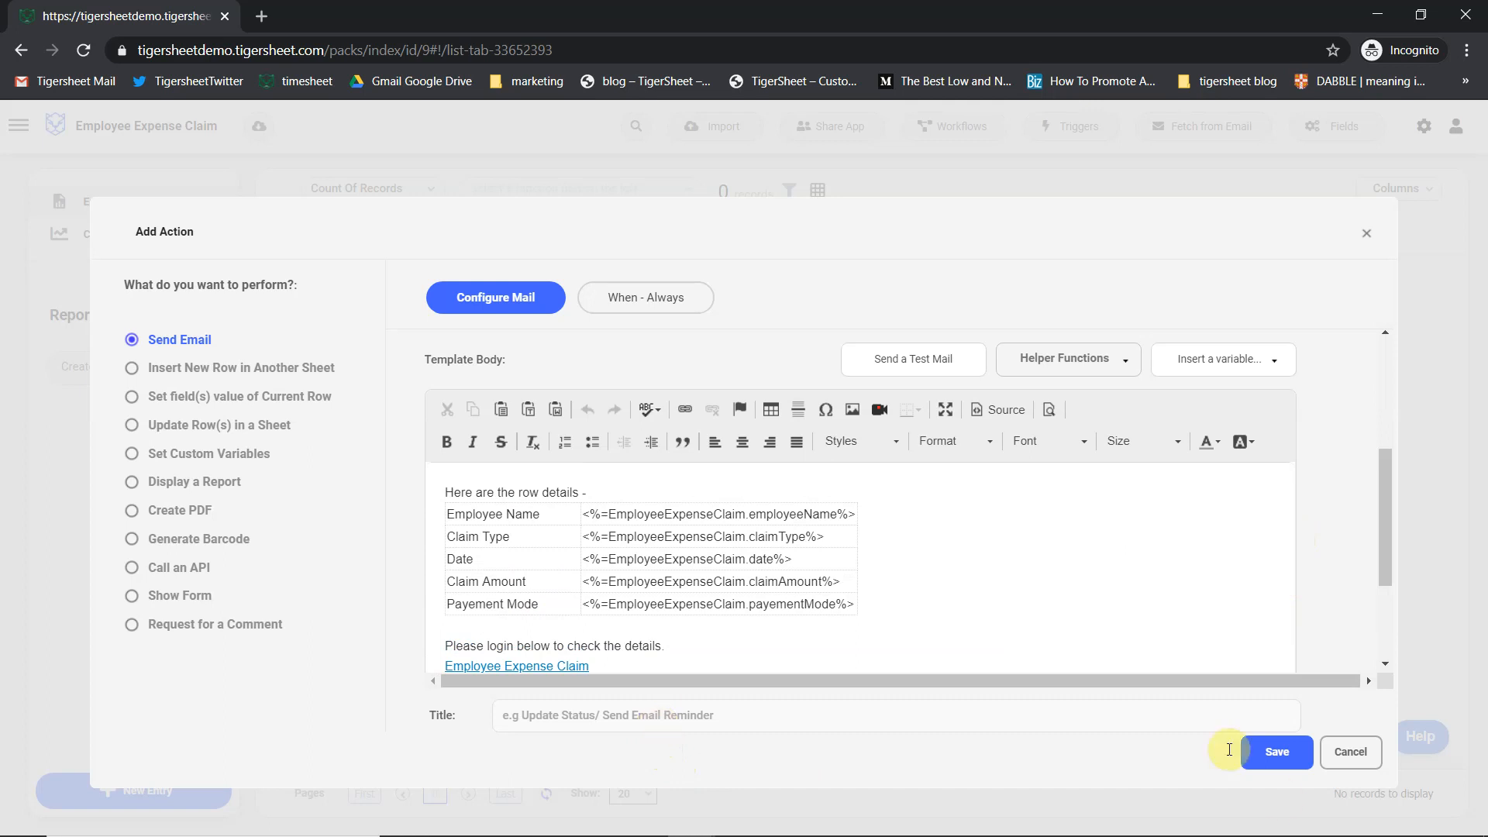
{"action": "left_click", "coordinate": [1271, 756]}
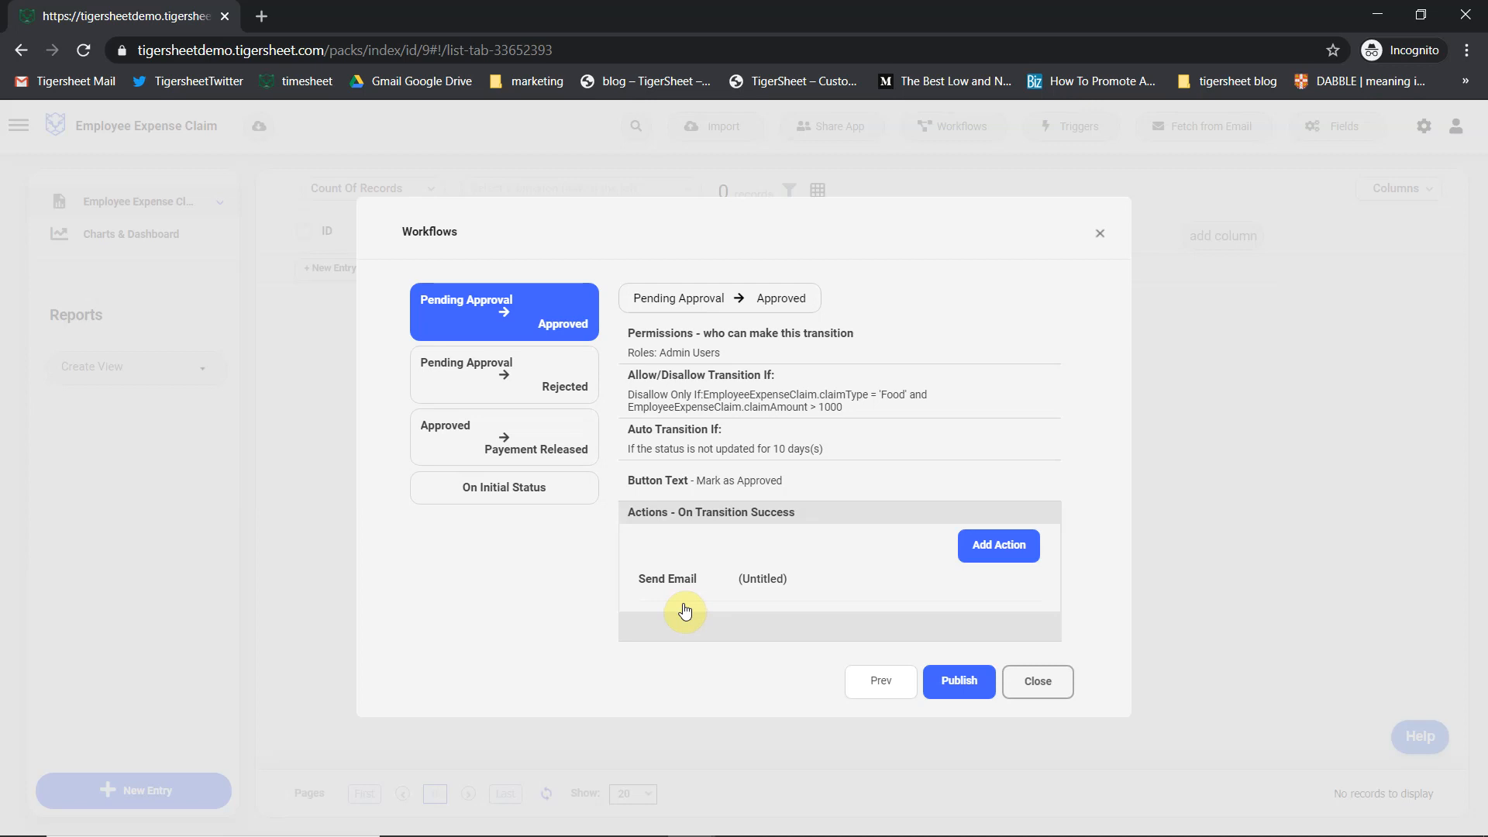
Add a Set field(s) value of Current Row action to the Approved to Payement Released transition, filling an Employee Expense Claim column through Ask User
{"action": "left_click", "coordinate": [511, 395]}
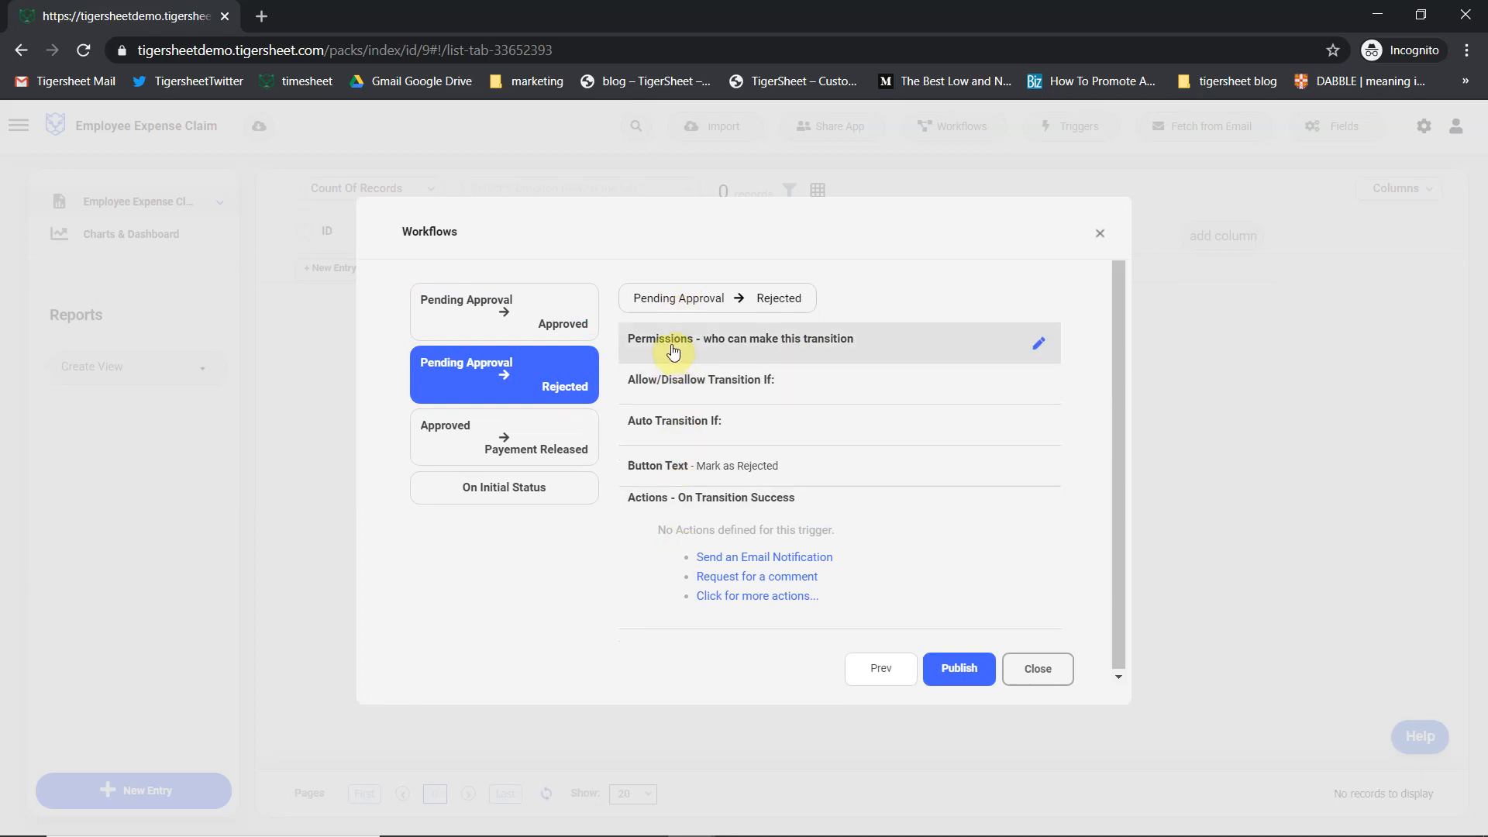
{"action": "left_click", "coordinate": [459, 437]}
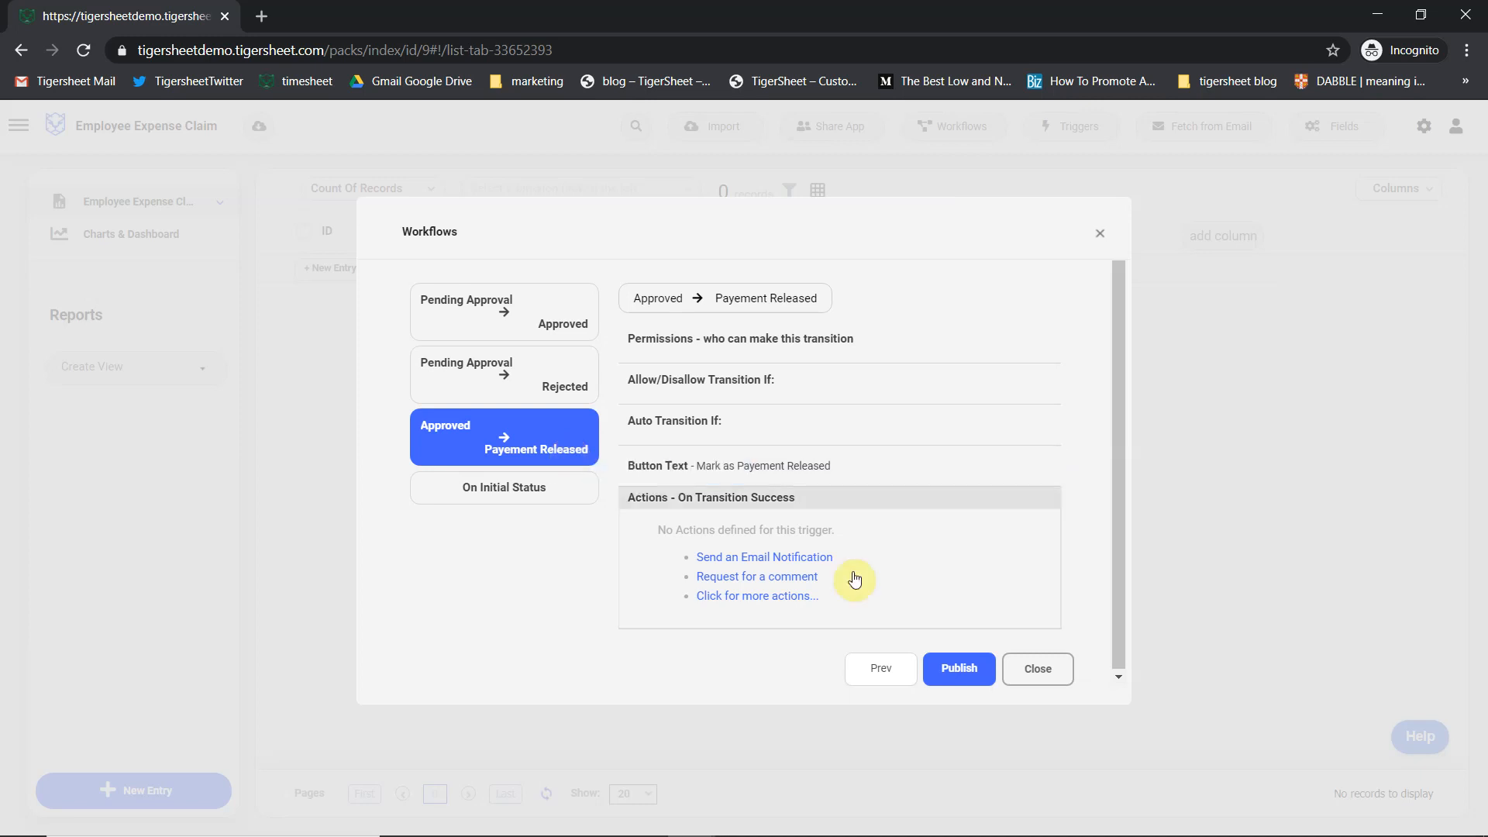
{"action": "left_click", "coordinate": [769, 597]}
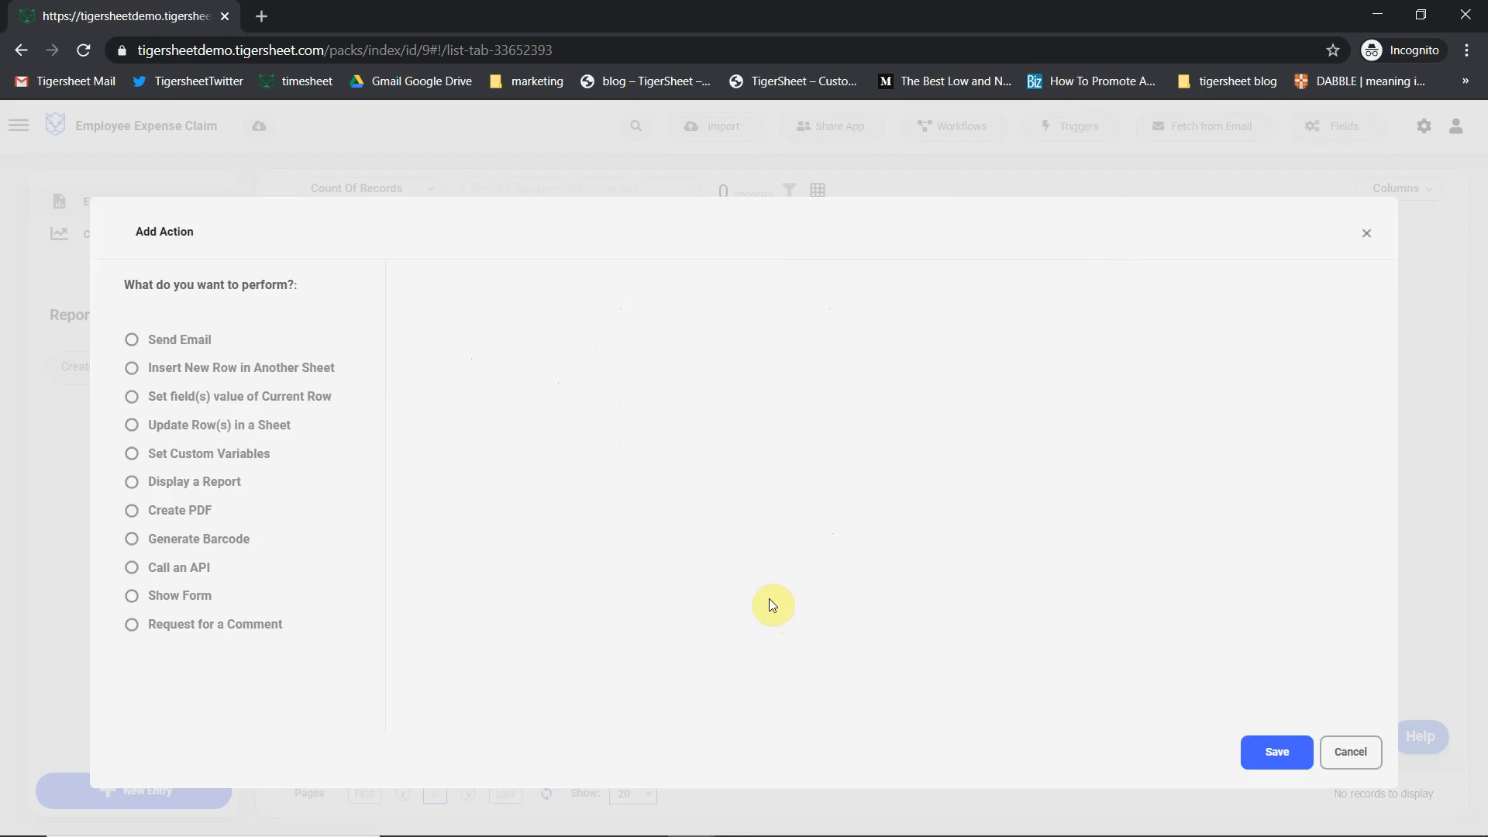
{"action": "left_click", "coordinate": [130, 397]}
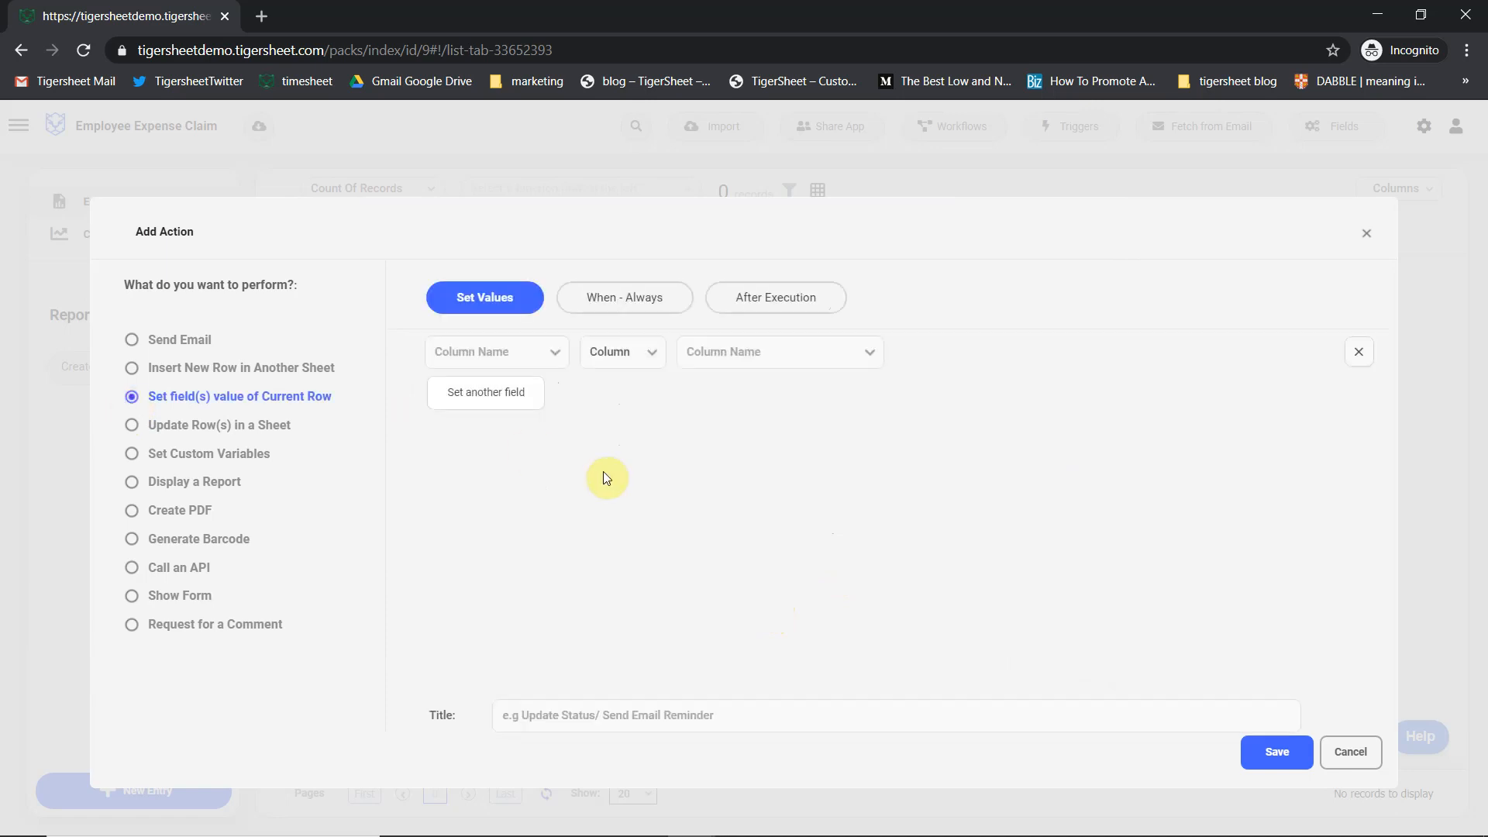
{"action": "left_click", "coordinate": [526, 359]}
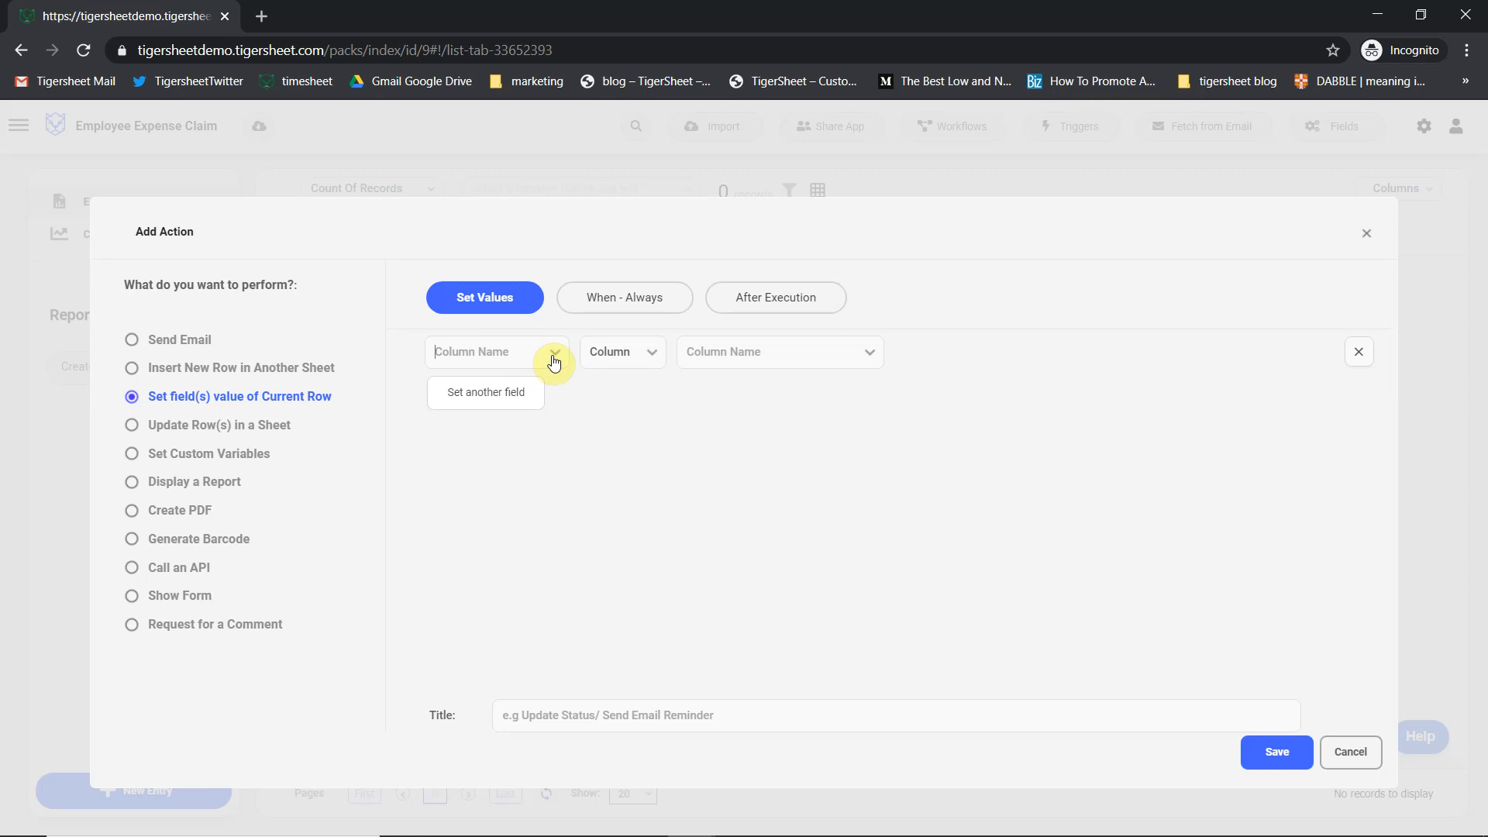
{"action": "left_click", "coordinate": [554, 360]}
{"action": "left_click", "coordinate": [509, 540]}
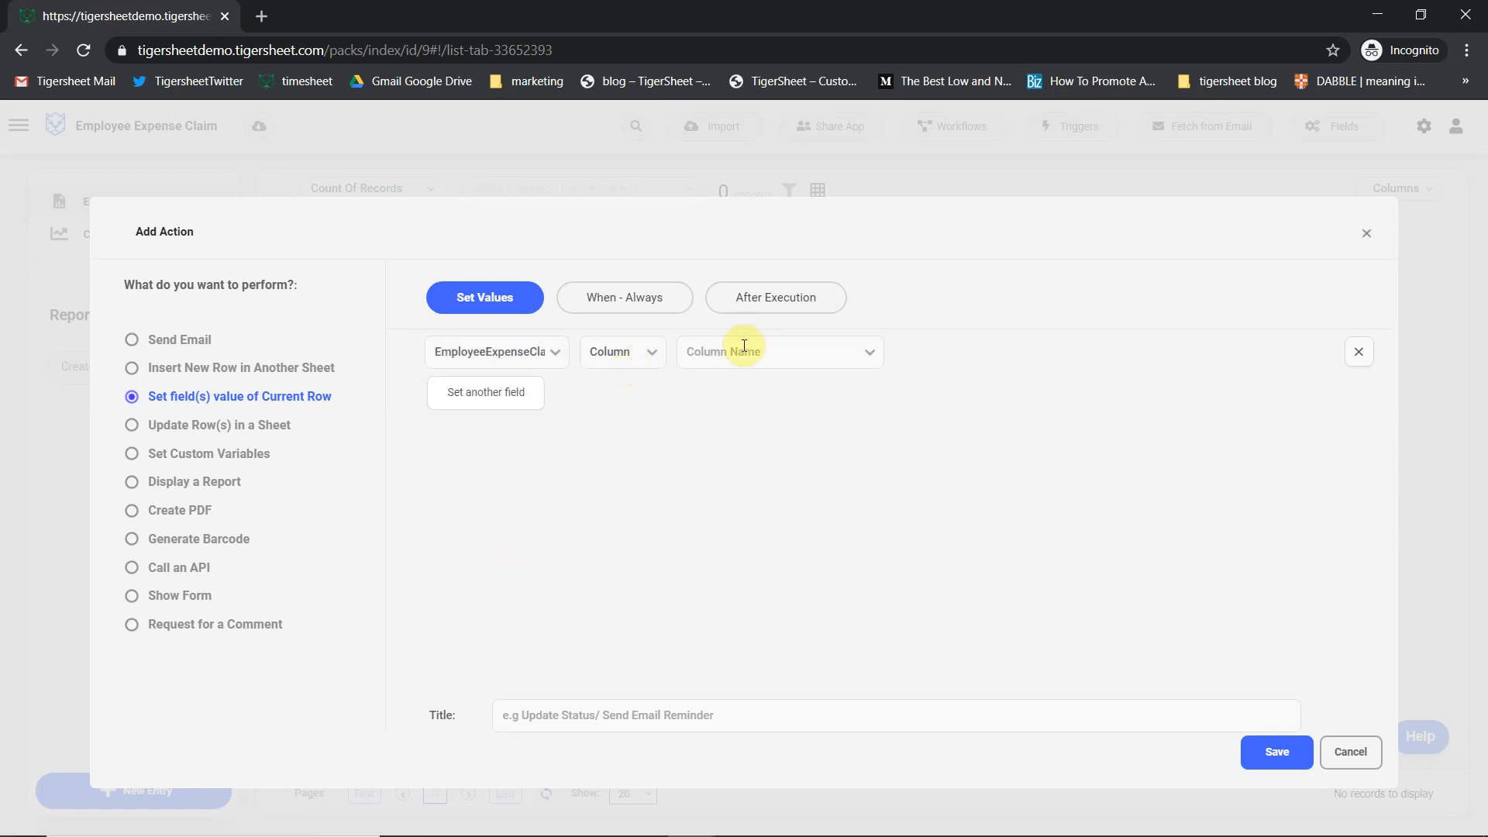
{"action": "left_click", "coordinate": [873, 355]}
{"action": "left_click", "coordinate": [874, 358]}
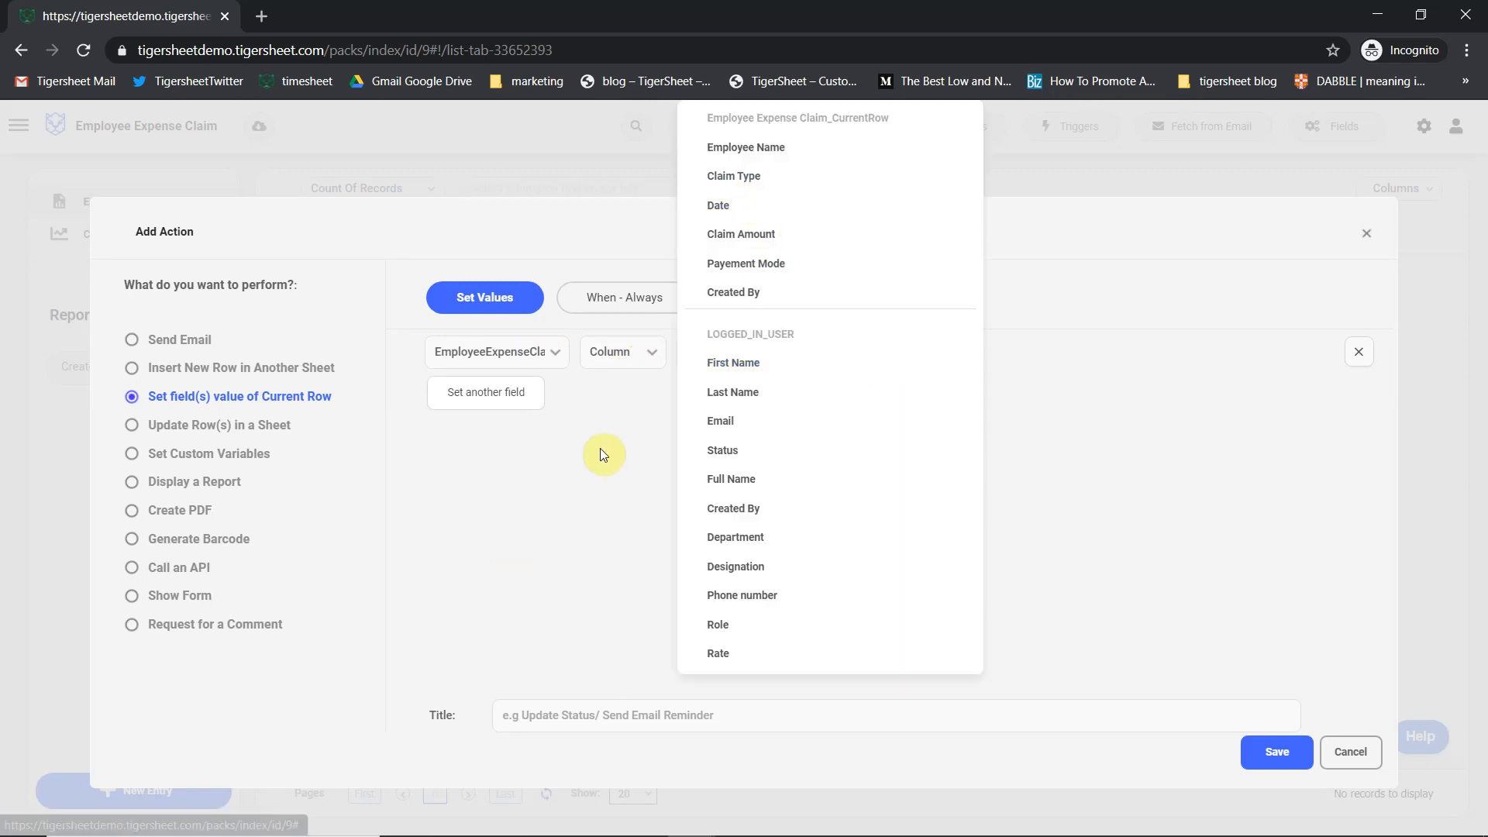
{"action": "left_click", "coordinate": [635, 360]}
{"action": "left_click", "coordinate": [635, 360]}
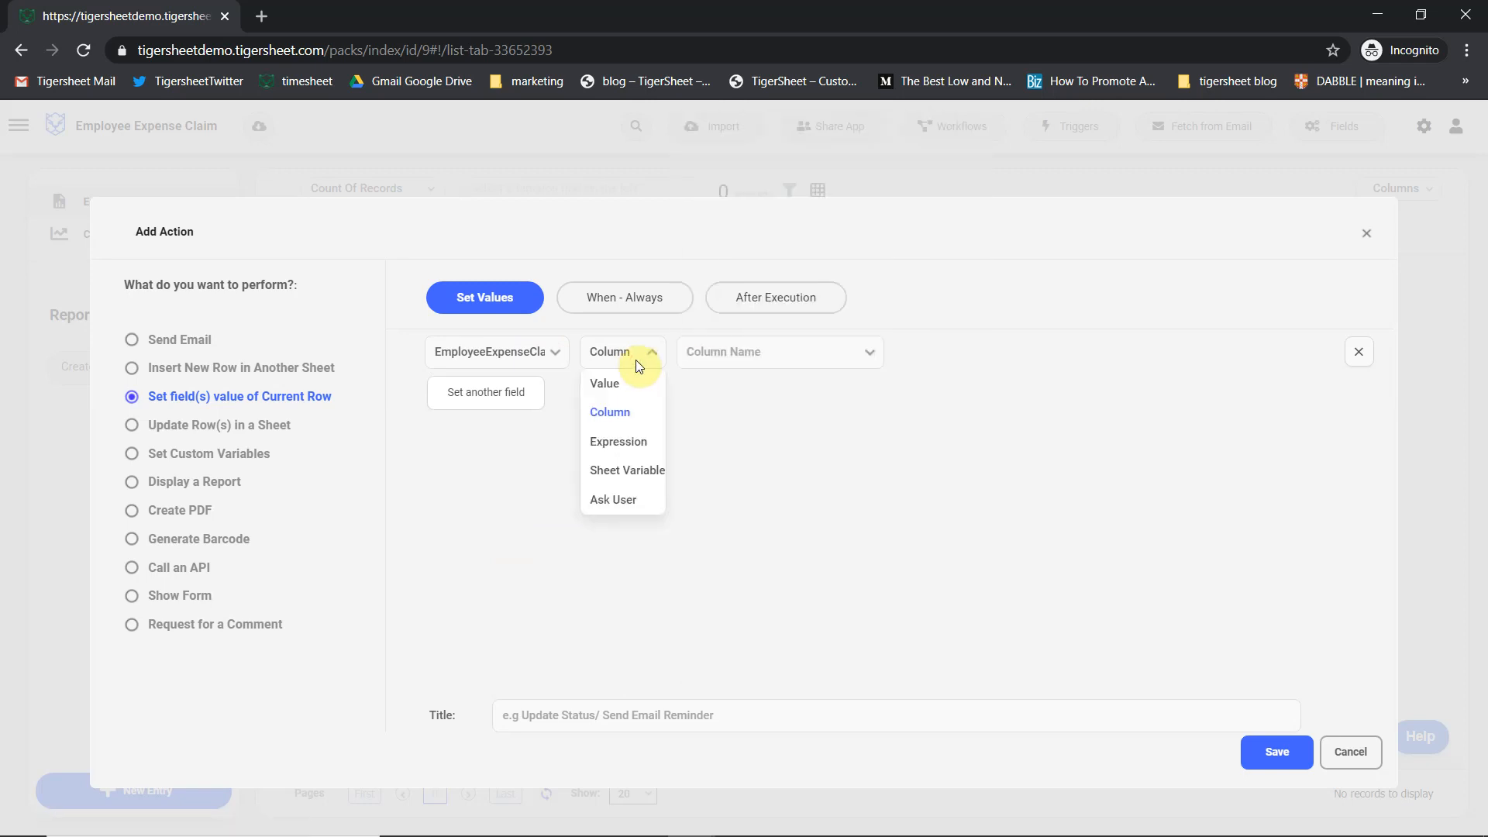
{"action": "left_click", "coordinate": [620, 506]}
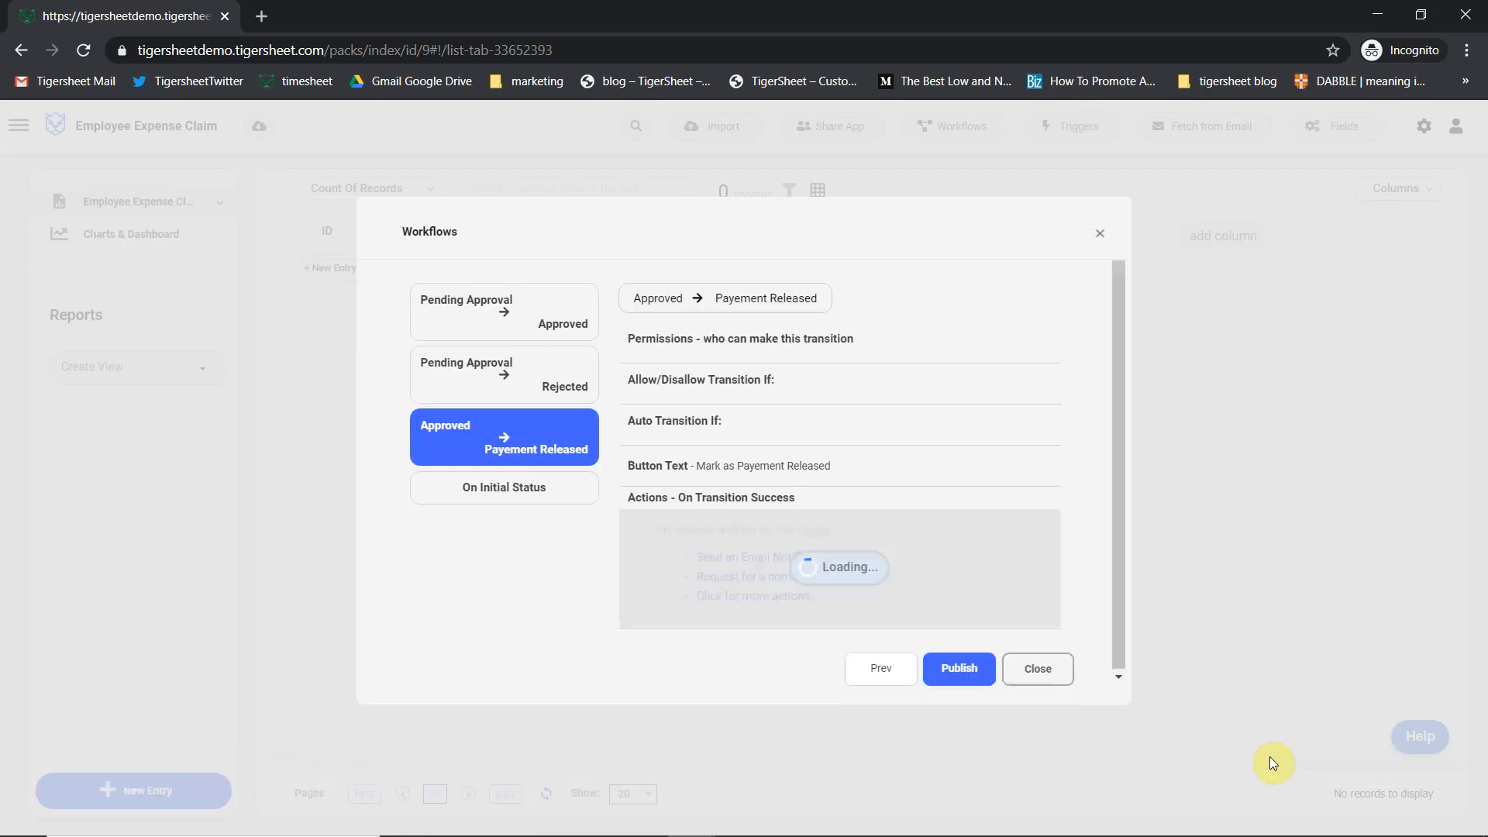
Add a Request for a Comment action to the Pending Approval to Rejected transition and publish the workflow
{"action": "left_click", "coordinate": [459, 387]}
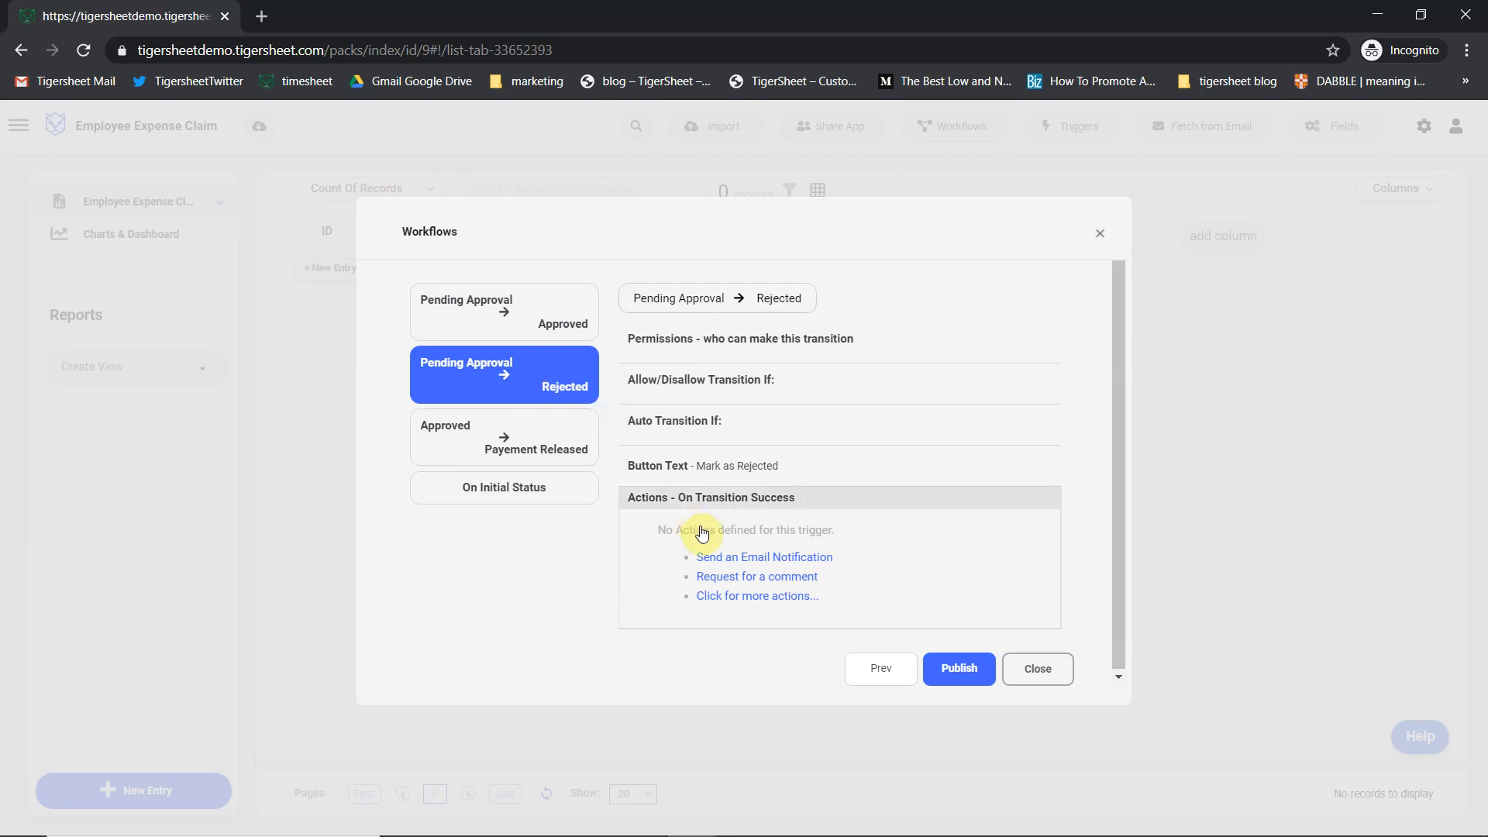
{"action": "left_click", "coordinate": [760, 599]}
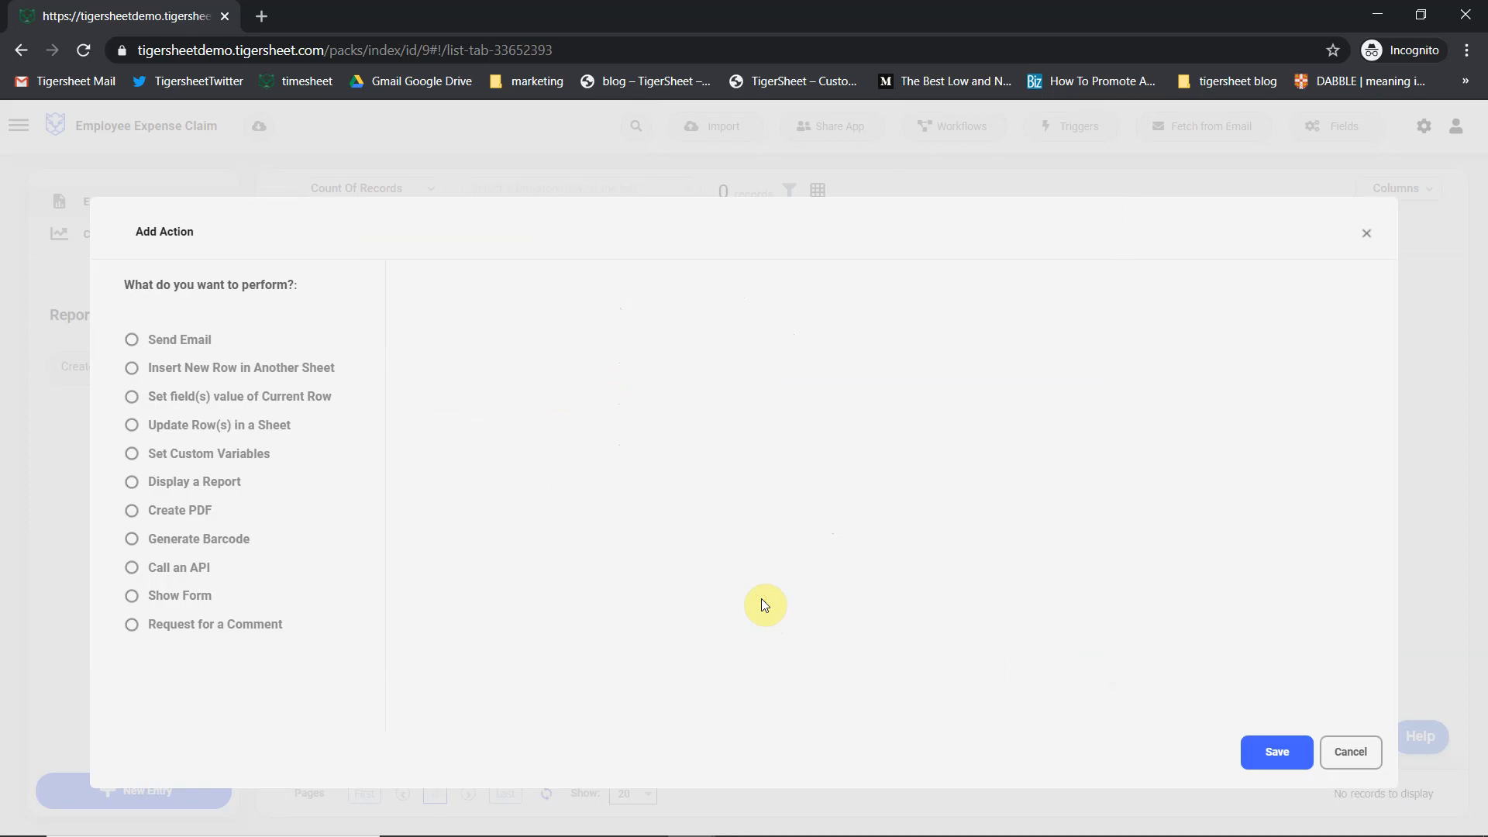
{"action": "left_click", "coordinate": [132, 624]}
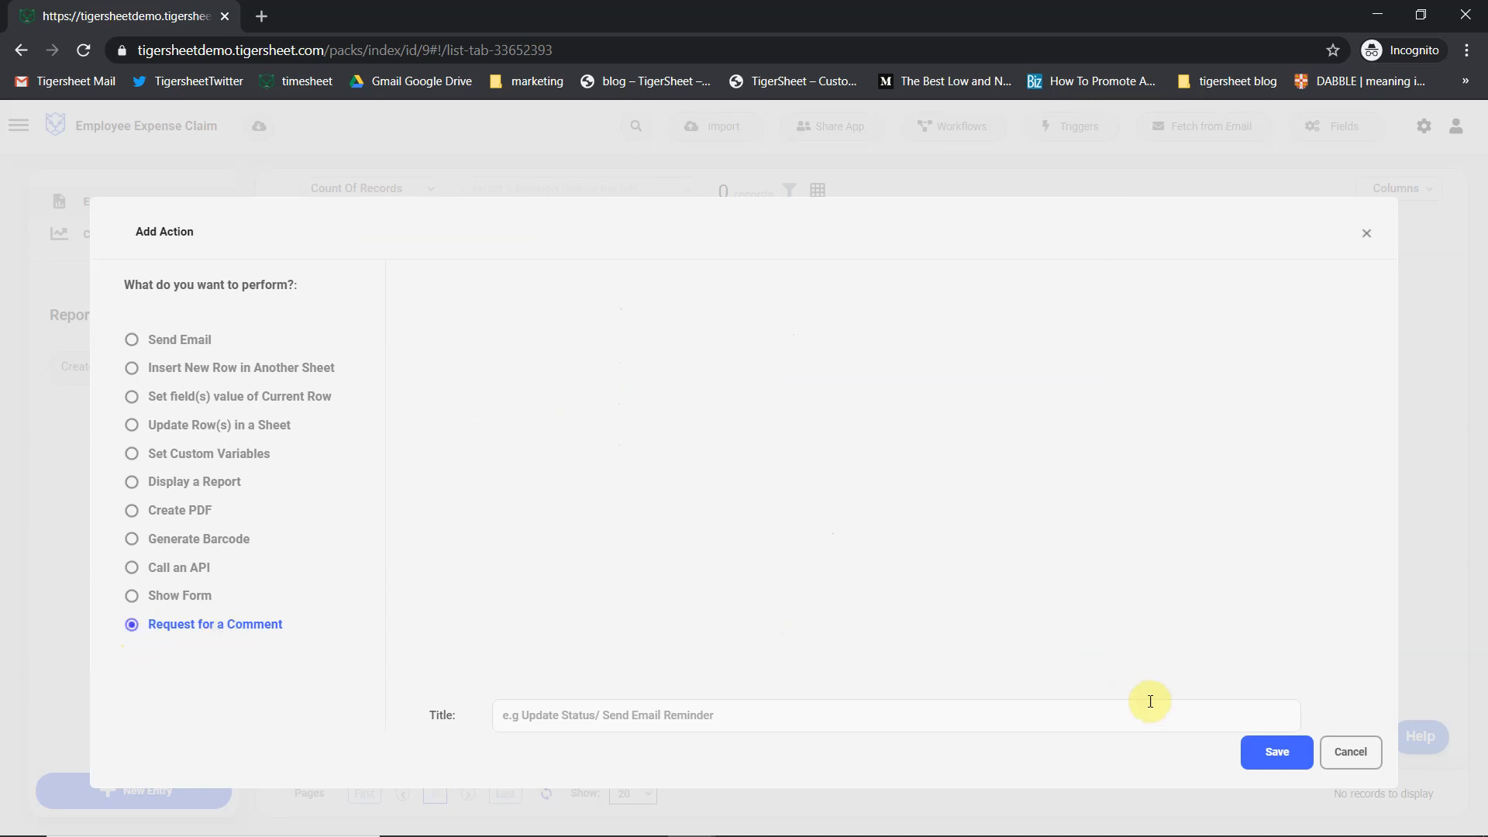
{"action": "left_click", "coordinate": [1277, 751]}
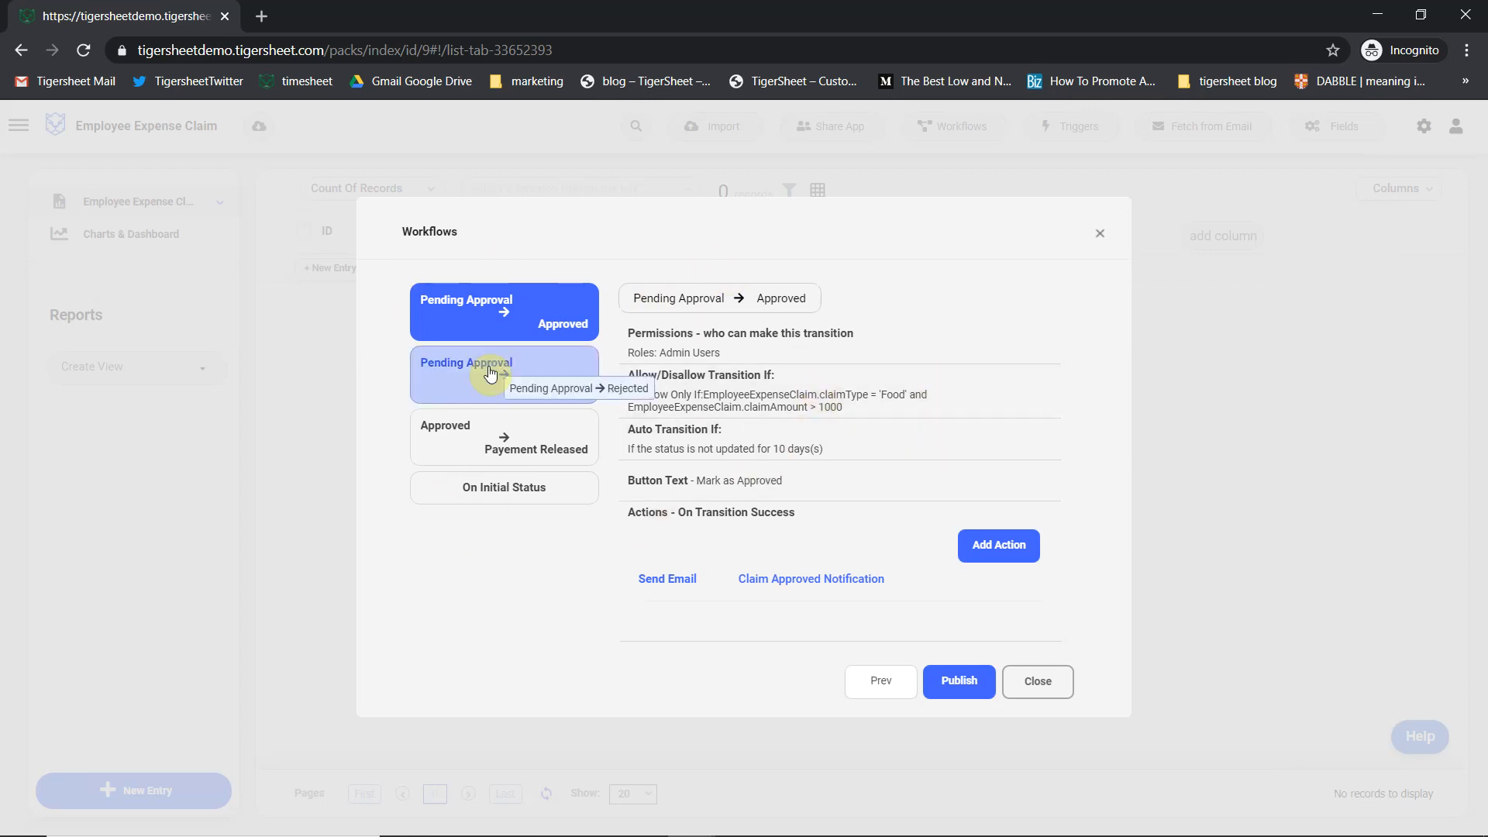
{"action": "left_click", "coordinate": [961, 681]}
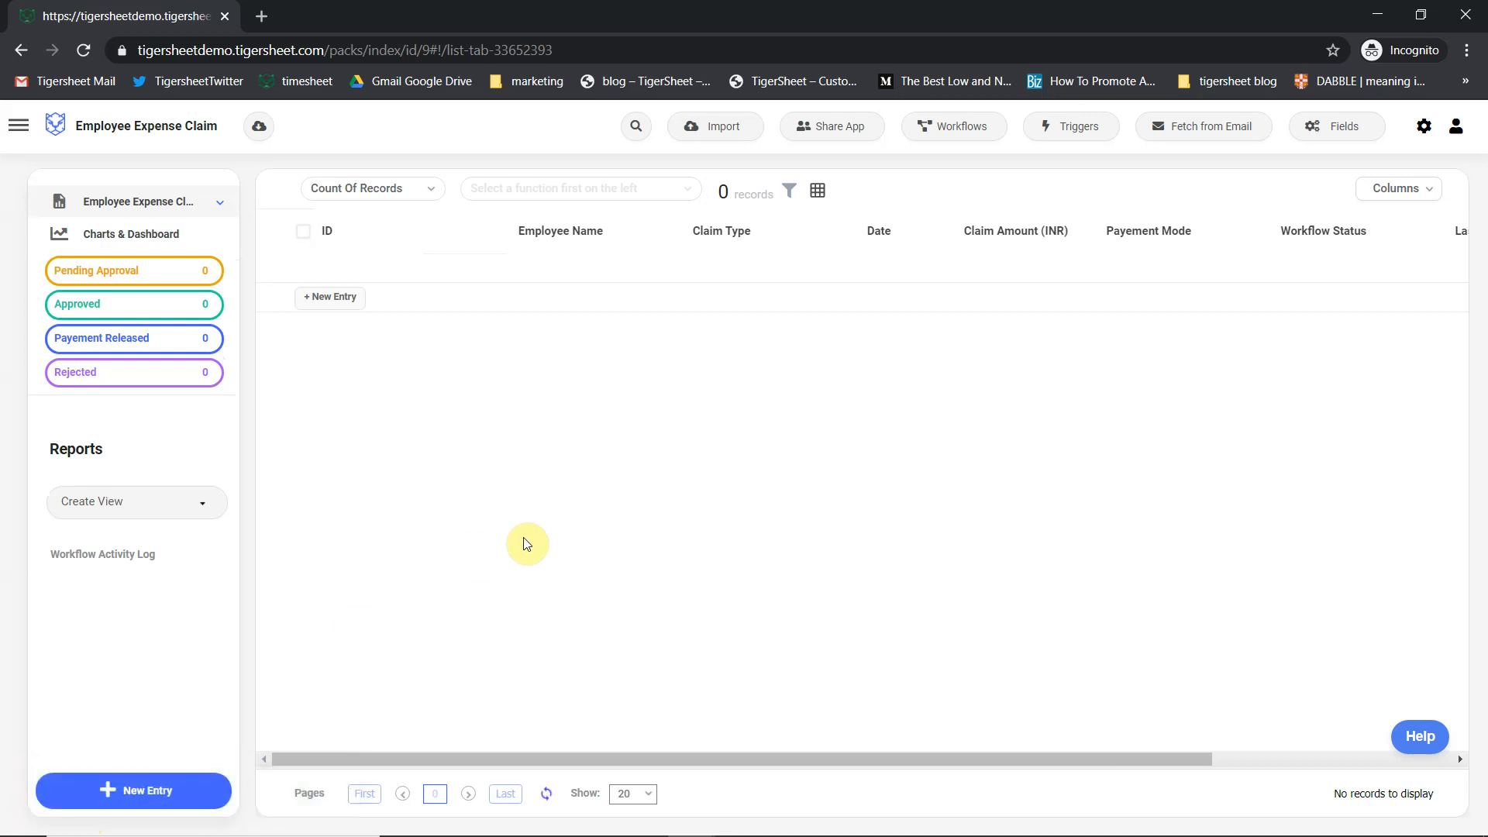
Add a claim entry with the employee's name, Claim Type Travel, Date Mar 11, 2020 and Claim Amount 1200, leaving Payement Mode empty
{"action": "left_click", "coordinate": [338, 299]}
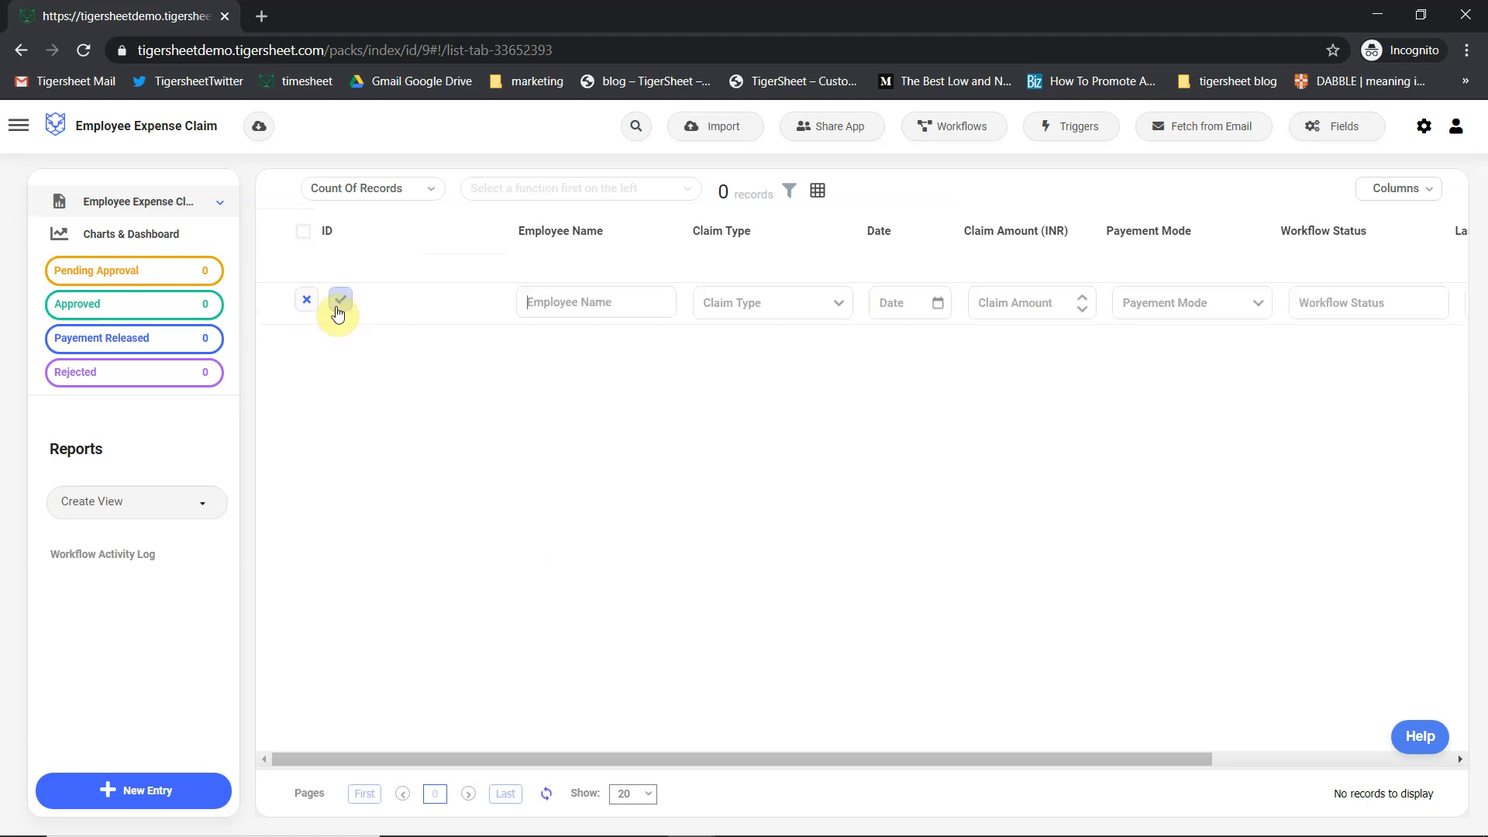
{"action": "left_click", "coordinate": [141, 793]}
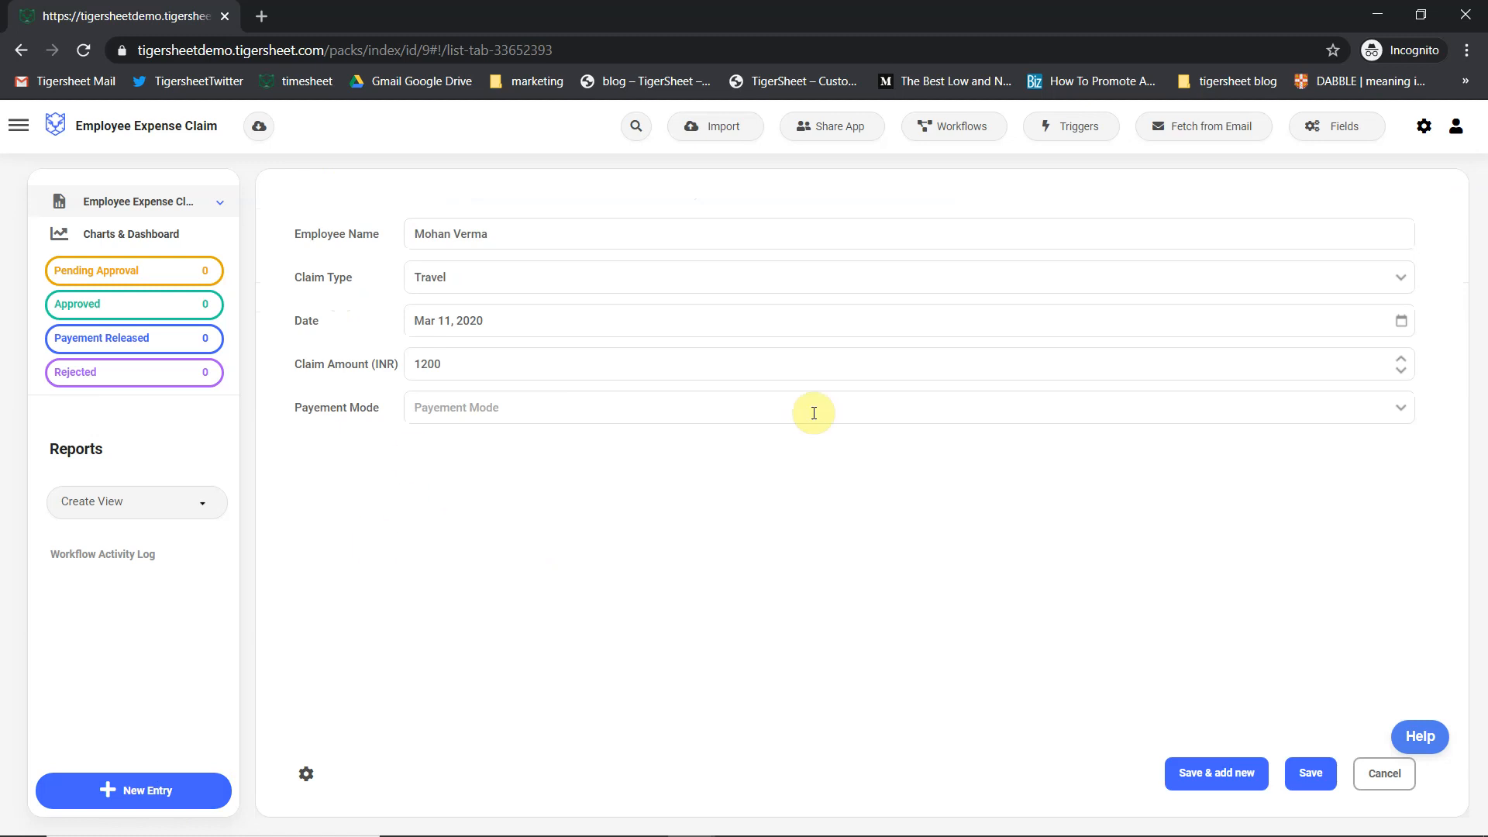
{"action": "left_click", "coordinate": [1211, 773]}
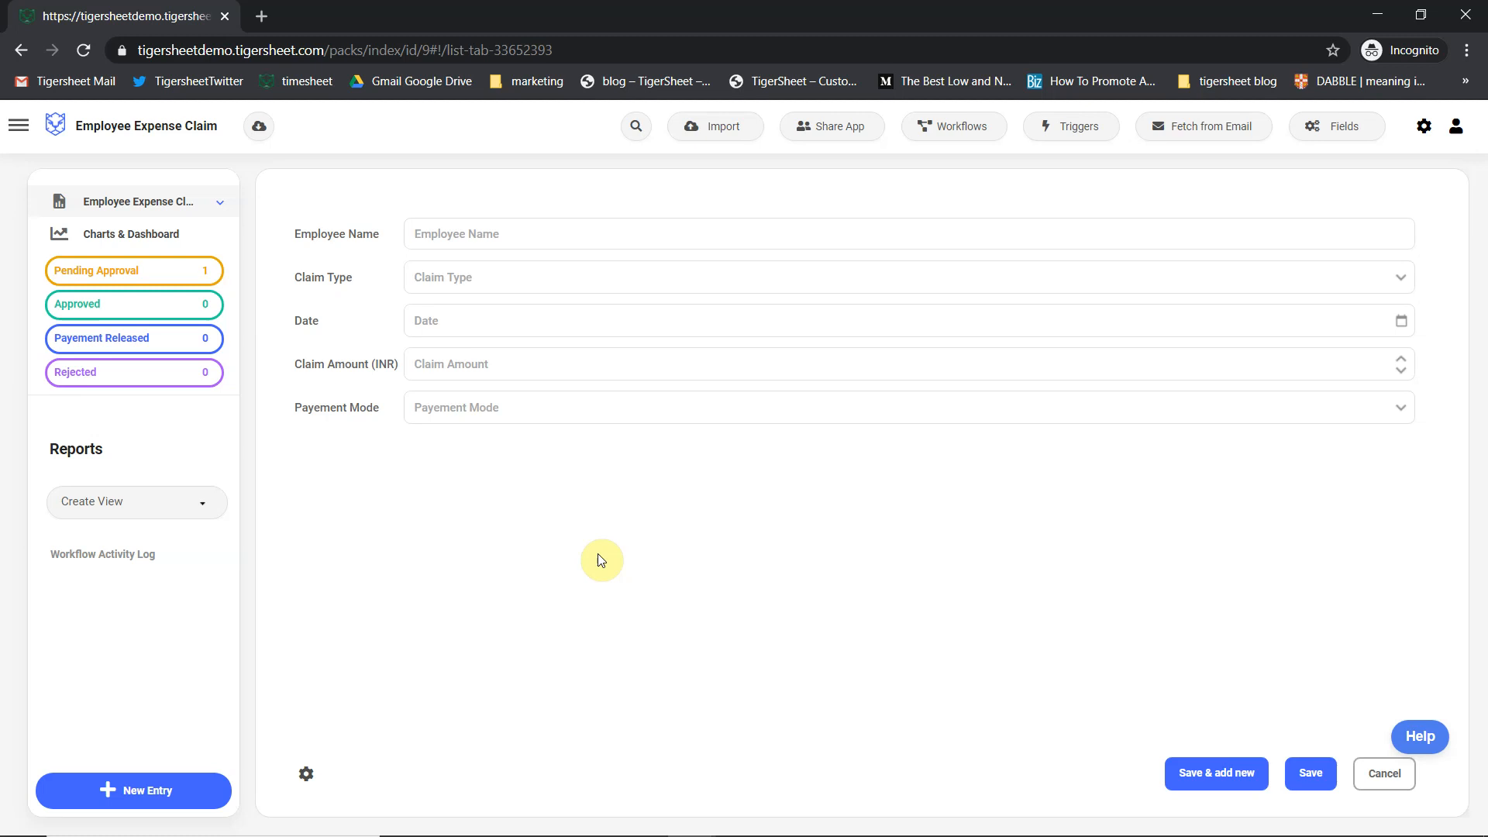
Add a second claim with the employee's name, Claim Type Internet/Wifi/Mobile, Date Mar 10, 2020 and Claim Amount 500, and view its status options
{"action": "left_click", "coordinate": [498, 225]}
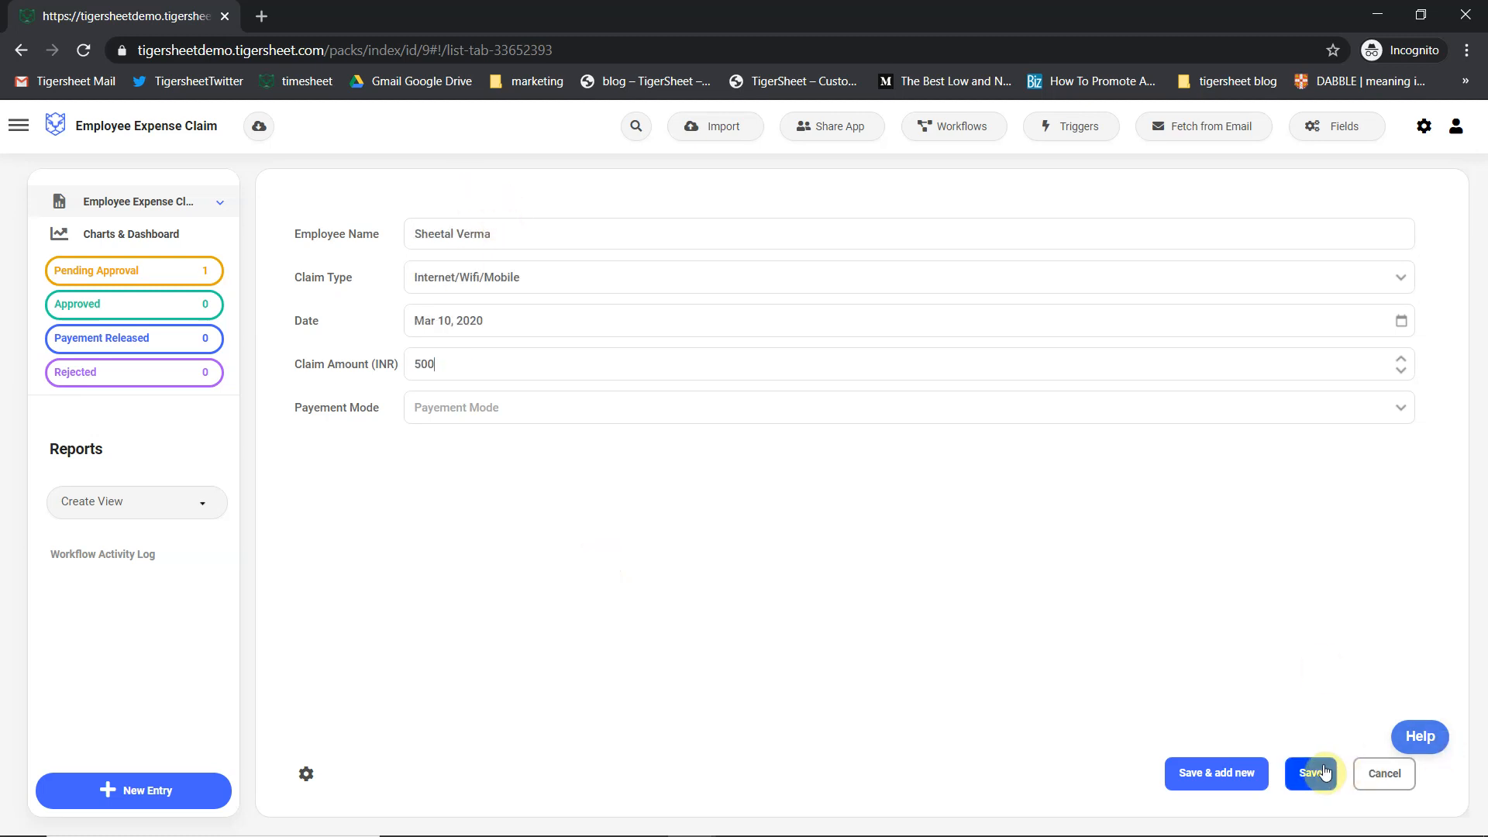
{"action": "left_click", "coordinate": [1319, 769]}
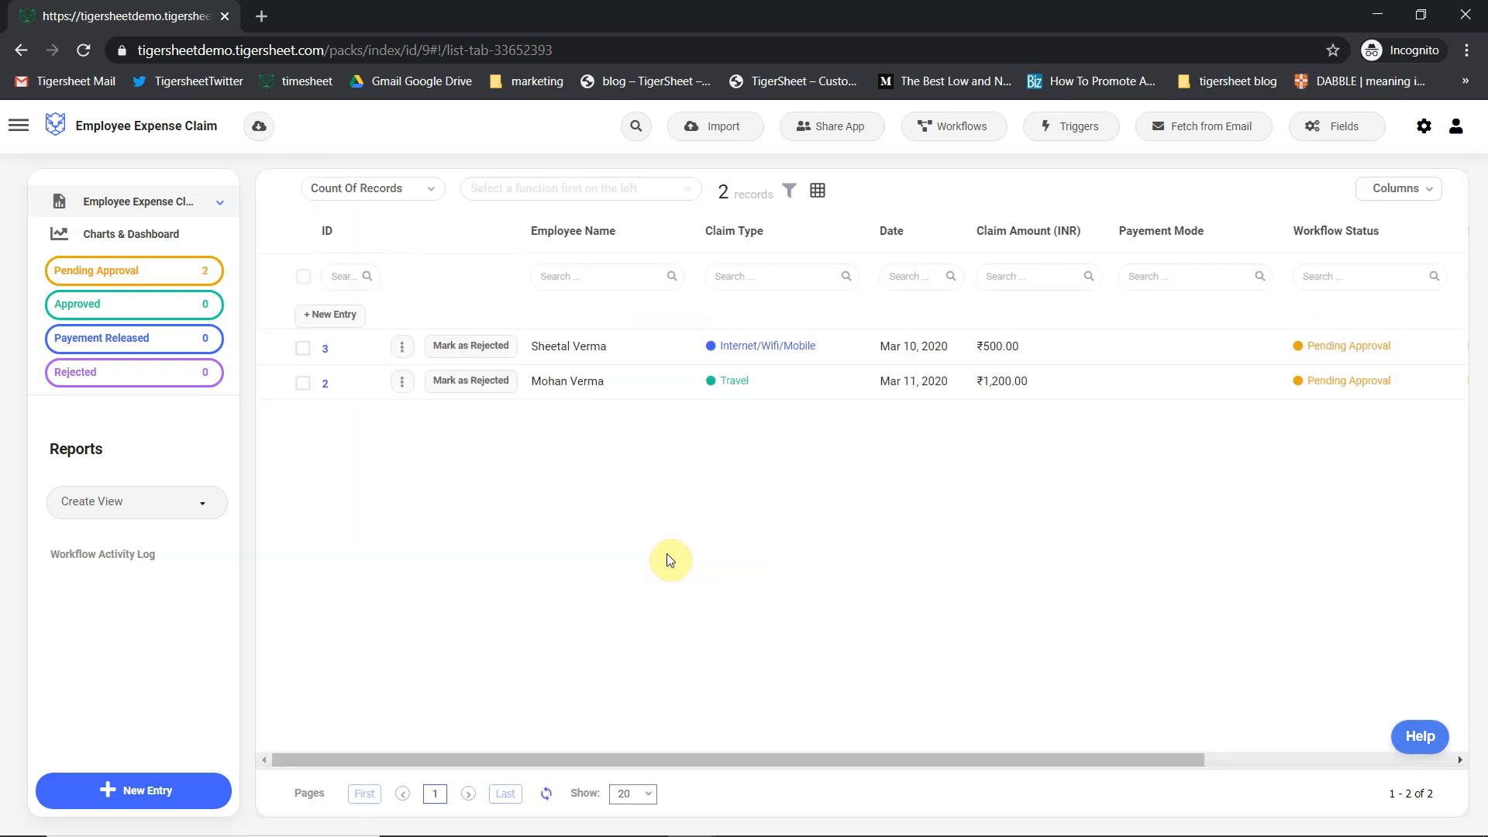
{"action": "left_click_drag", "start_coordinate": [668, 760], "coordinate": [565, 774]}
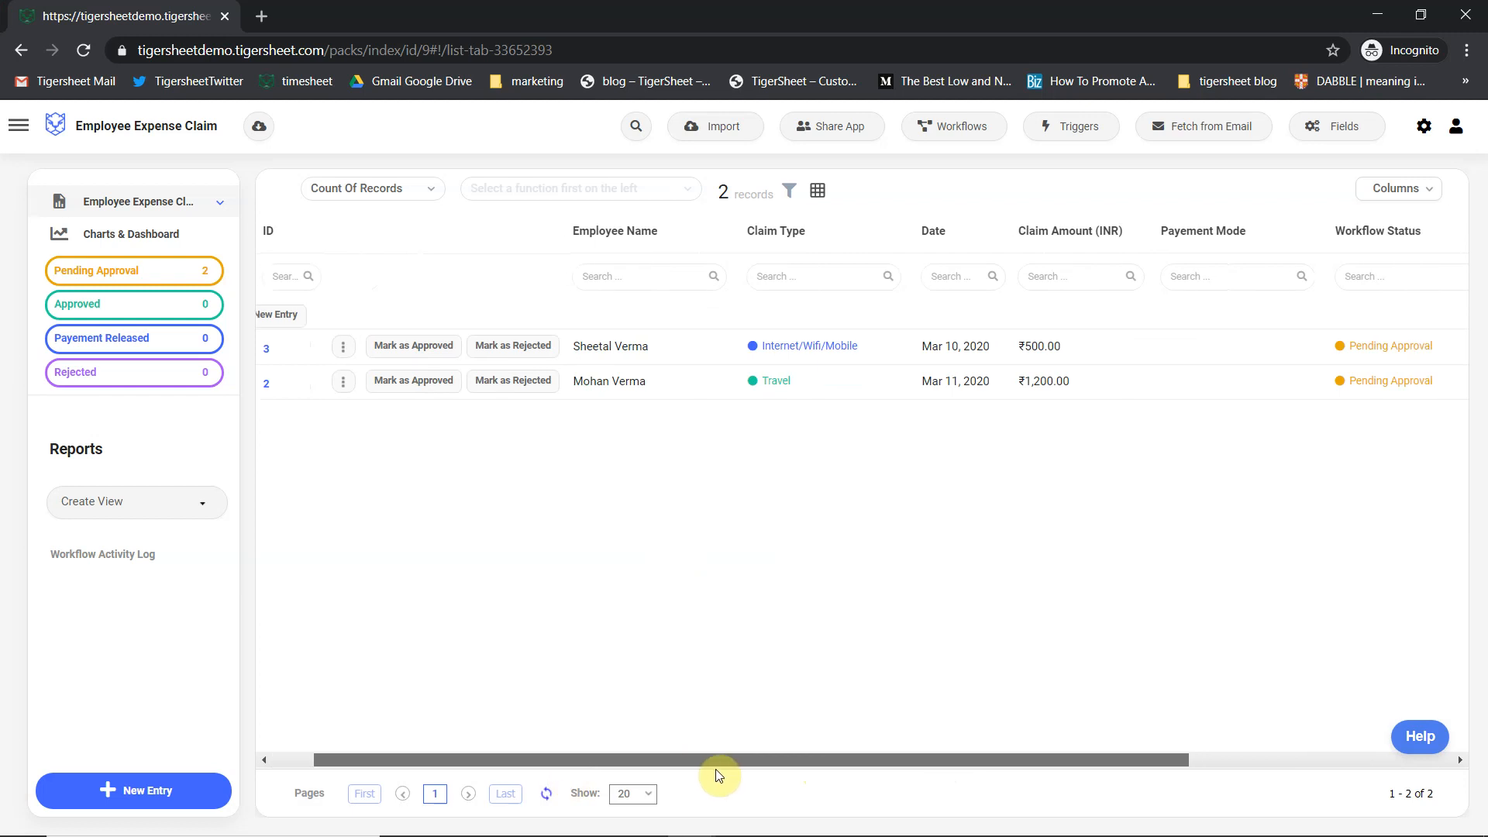
Mark the Internet/Wifi/Mobile claim of 500 as Approved and check its workflow status
{"action": "left_click_drag", "start_coordinate": [714, 768], "coordinate": [860, 762]}
{"action": "left_click_drag", "start_coordinate": [745, 739], "coordinate": [554, 744]}
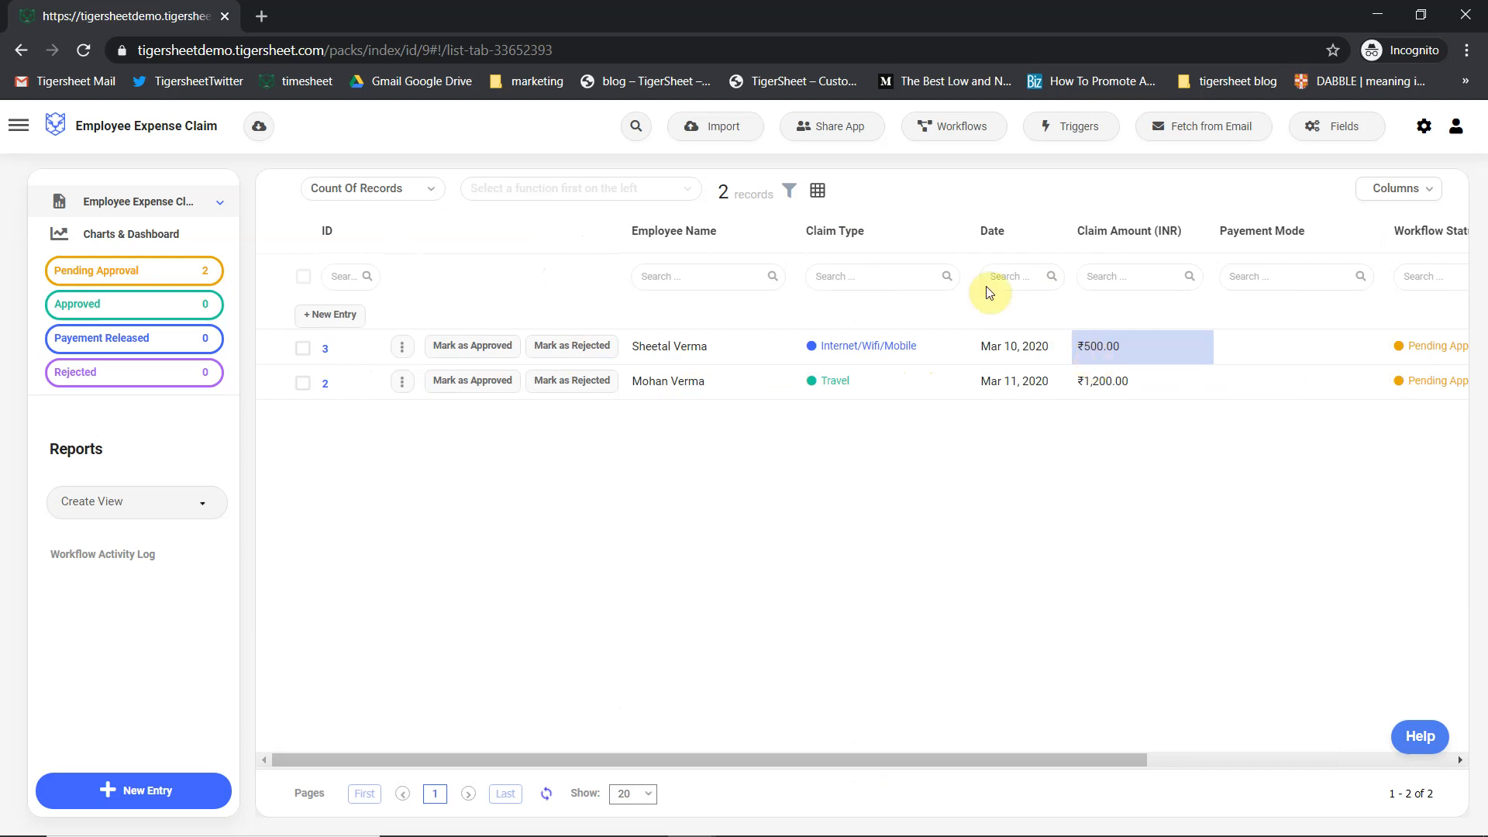
{"action": "left_click", "coordinate": [491, 349]}
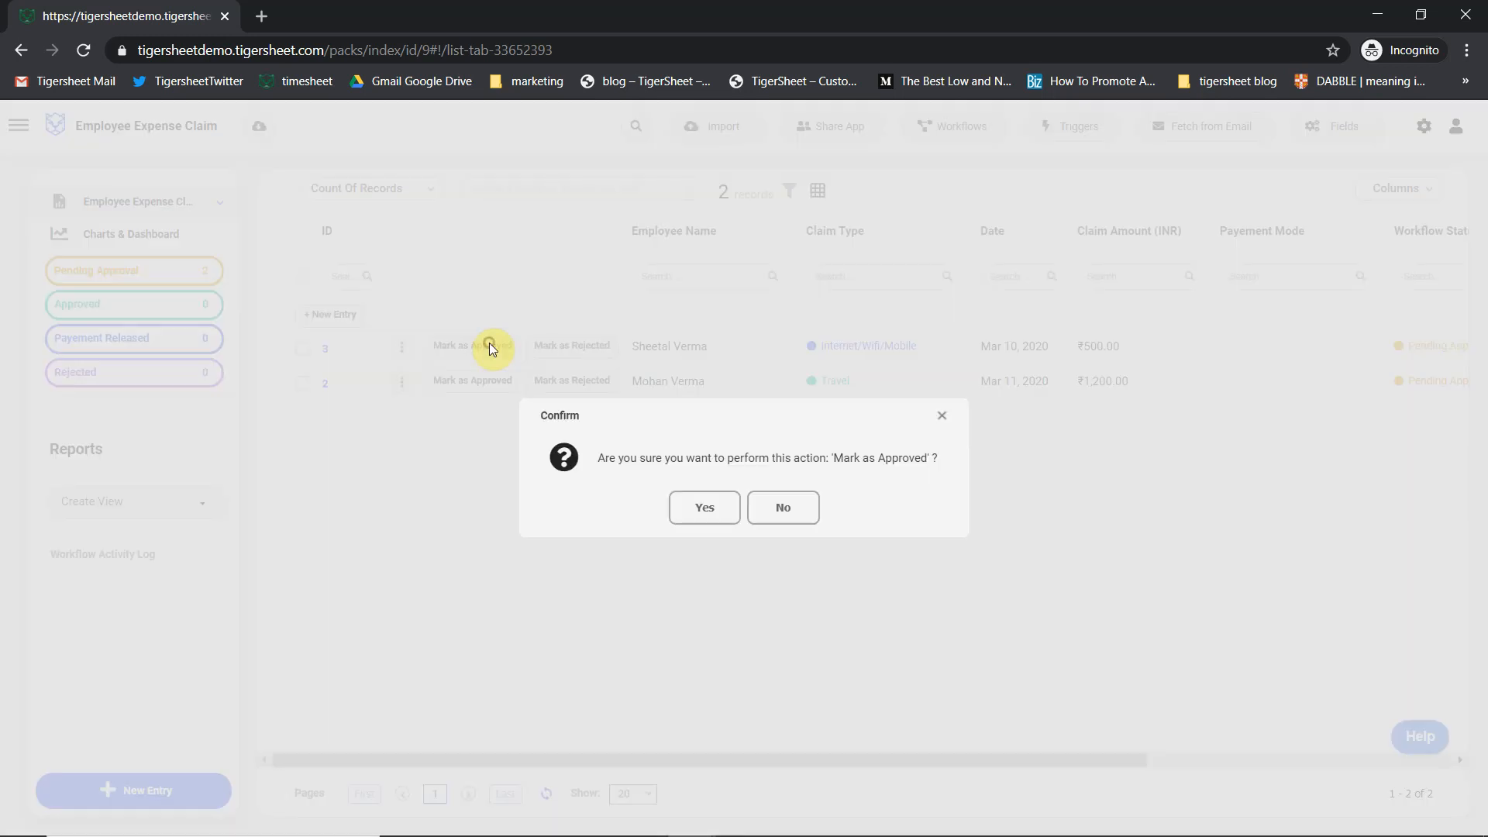
{"action": "left_click", "coordinate": [709, 506]}
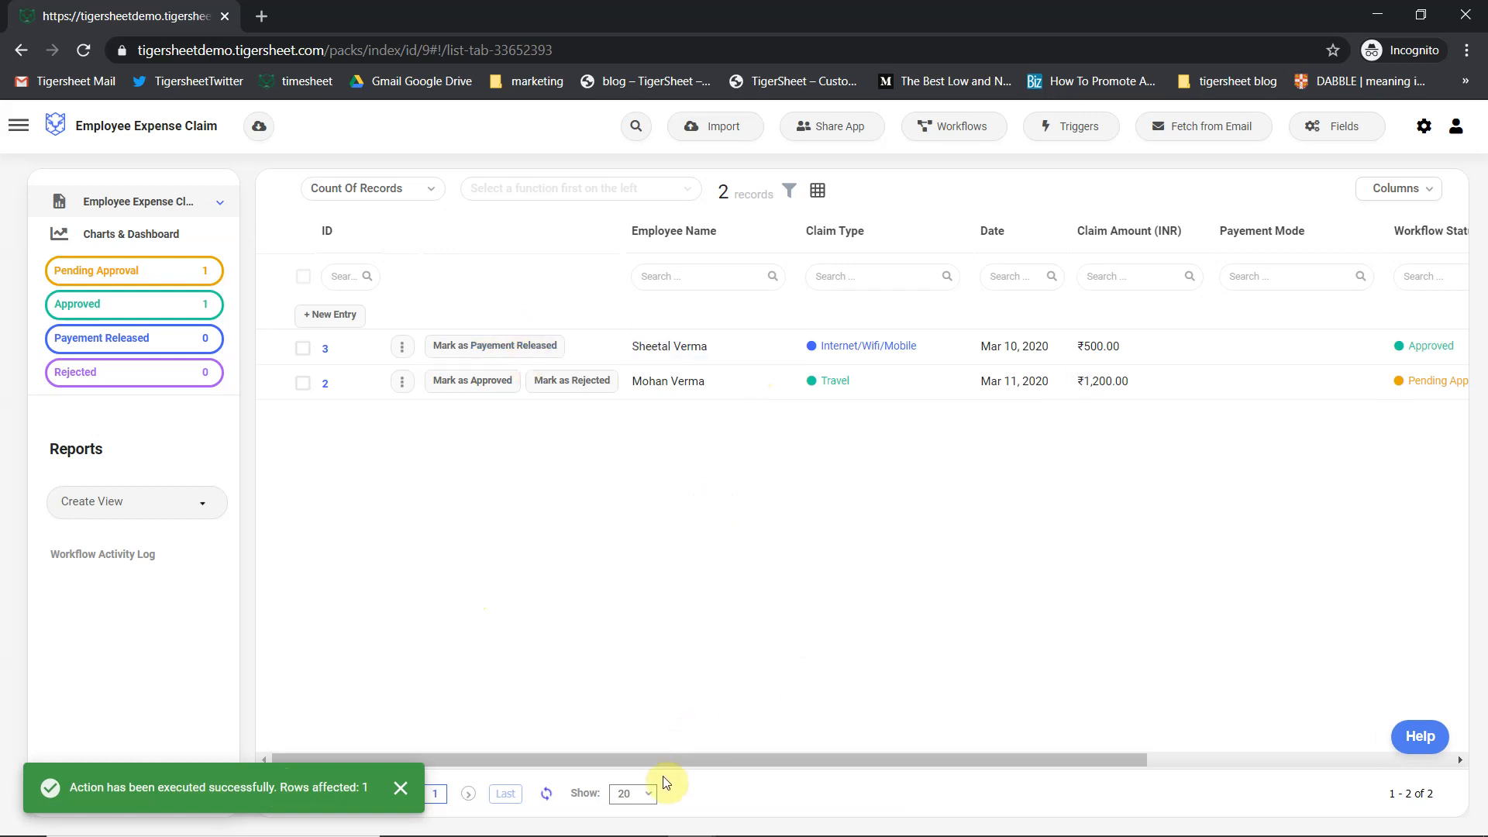
{"action": "left_click_drag", "start_coordinate": [667, 763], "coordinate": [820, 757]}
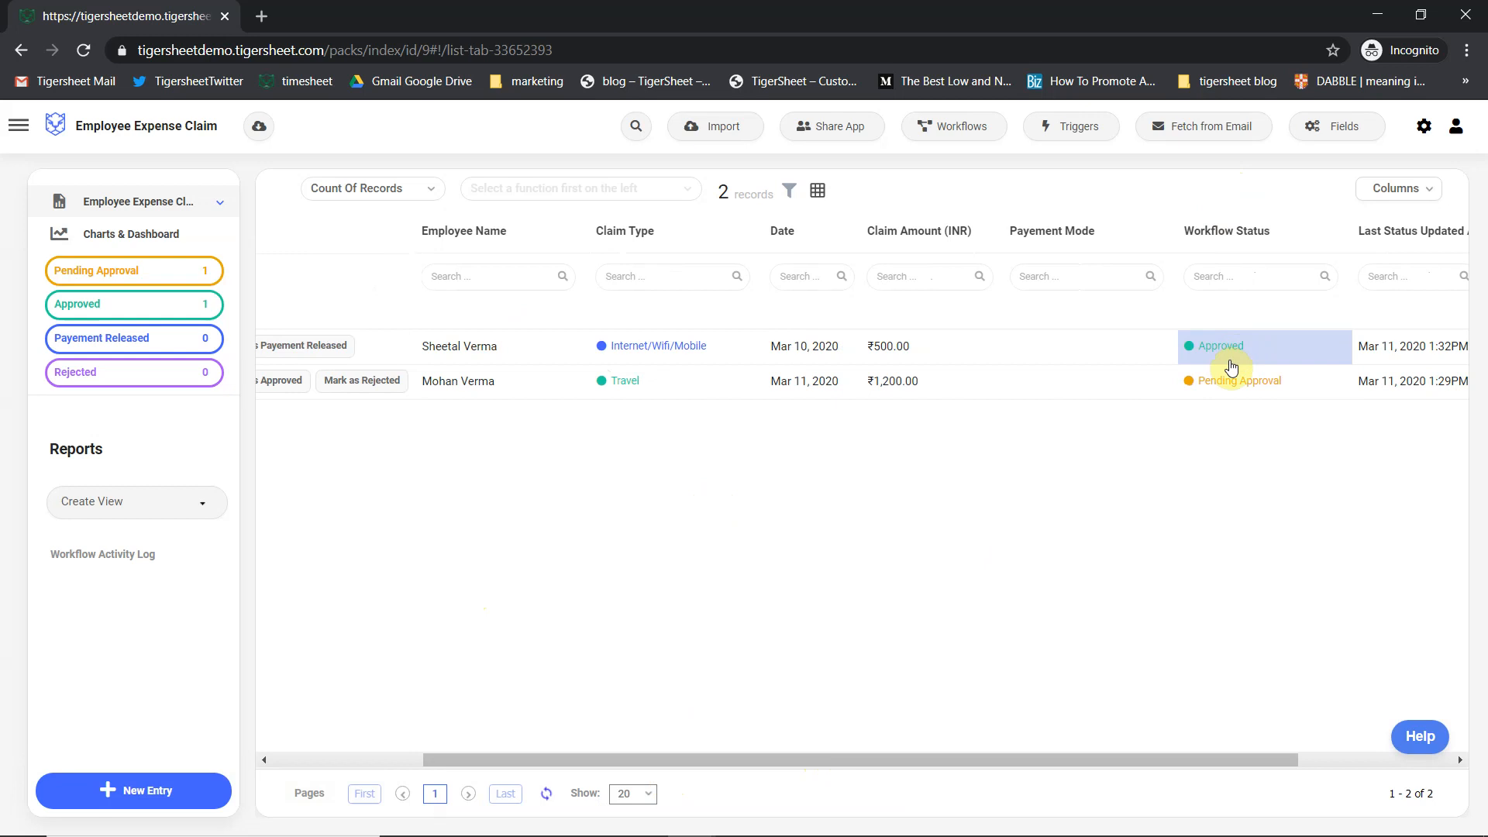
Mark the approved Internet/Wifi/Mobile claim as Payement Released with Payement Mode Direct Bank Deposit (via Neft/IMPs) and check its status
{"action": "left_click_drag", "start_coordinate": [796, 758], "coordinate": [653, 751]}
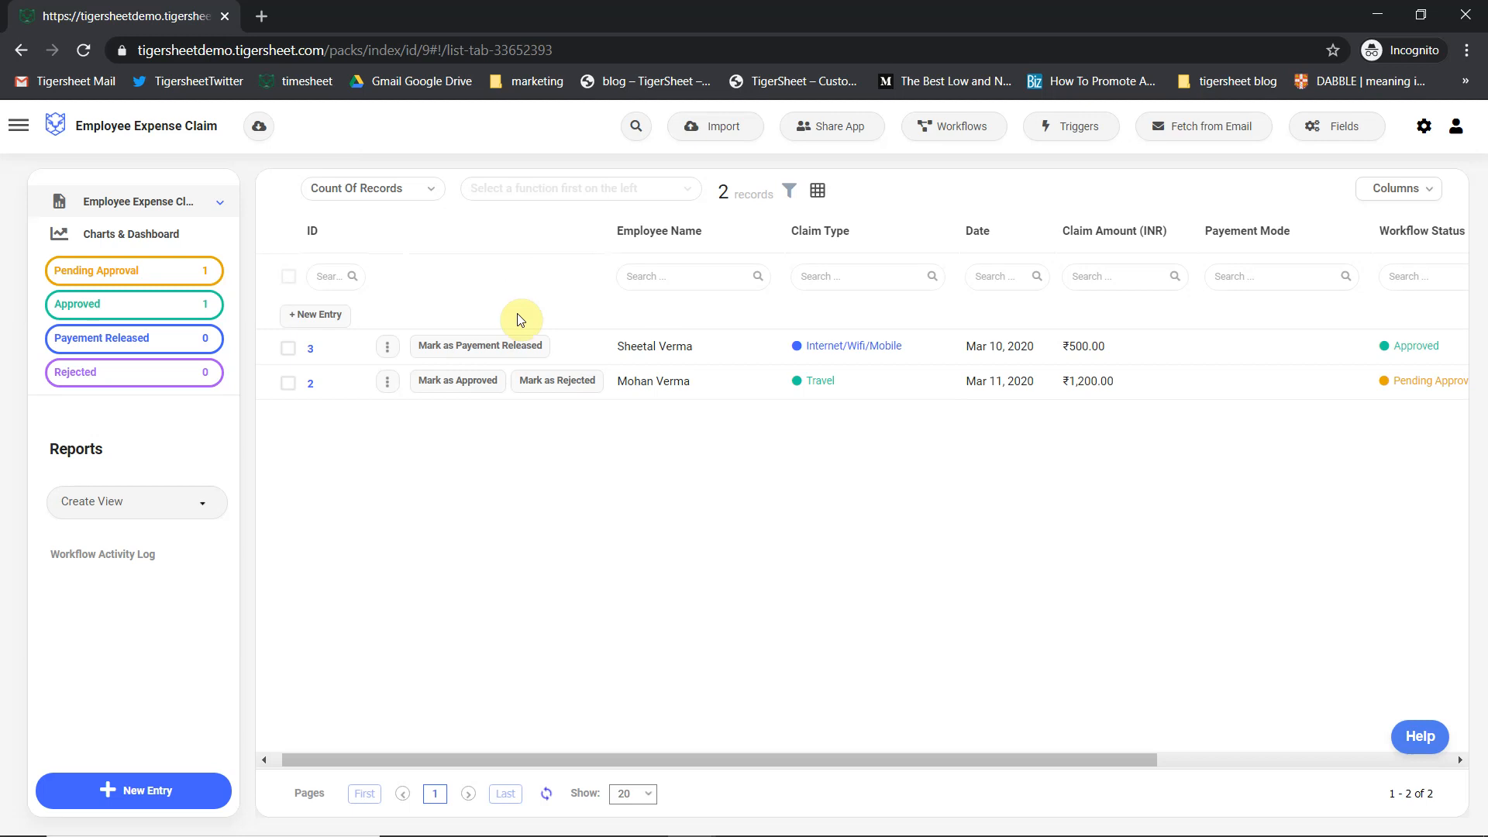
{"action": "left_click", "coordinate": [499, 355]}
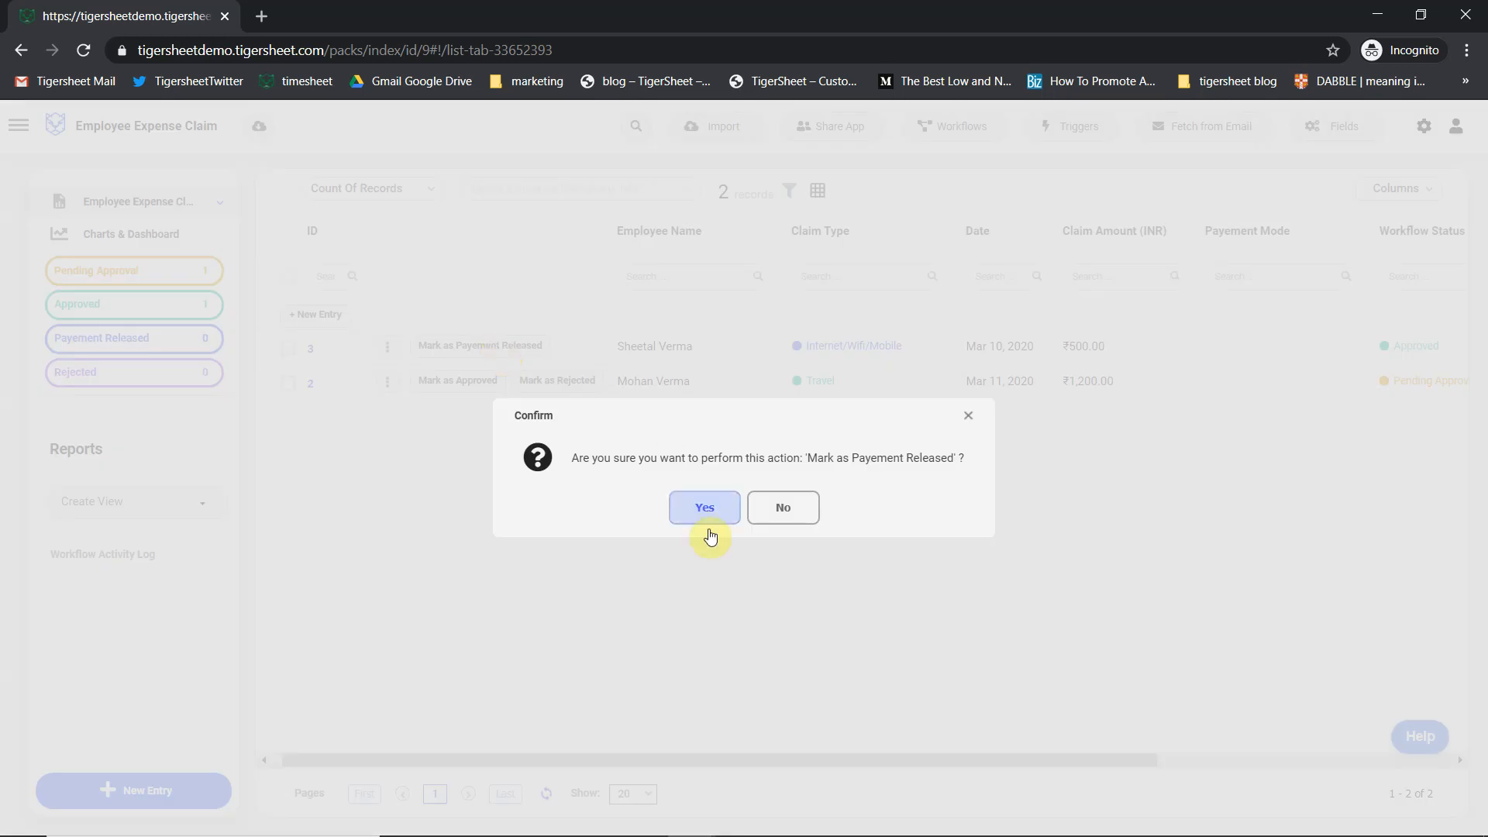
{"action": "left_click", "coordinate": [705, 516]}
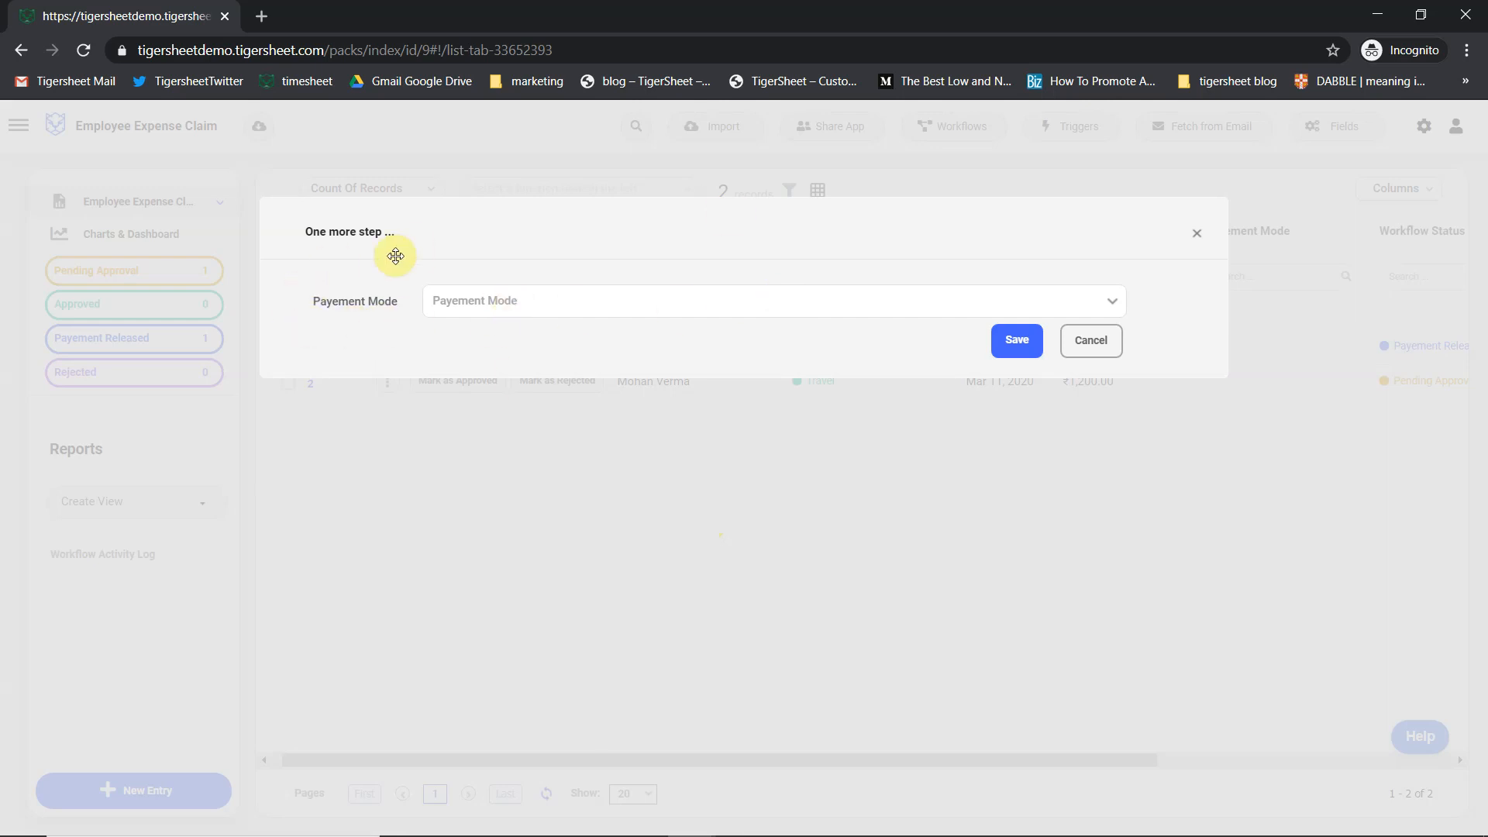
{"action": "left_click", "coordinate": [1093, 300]}
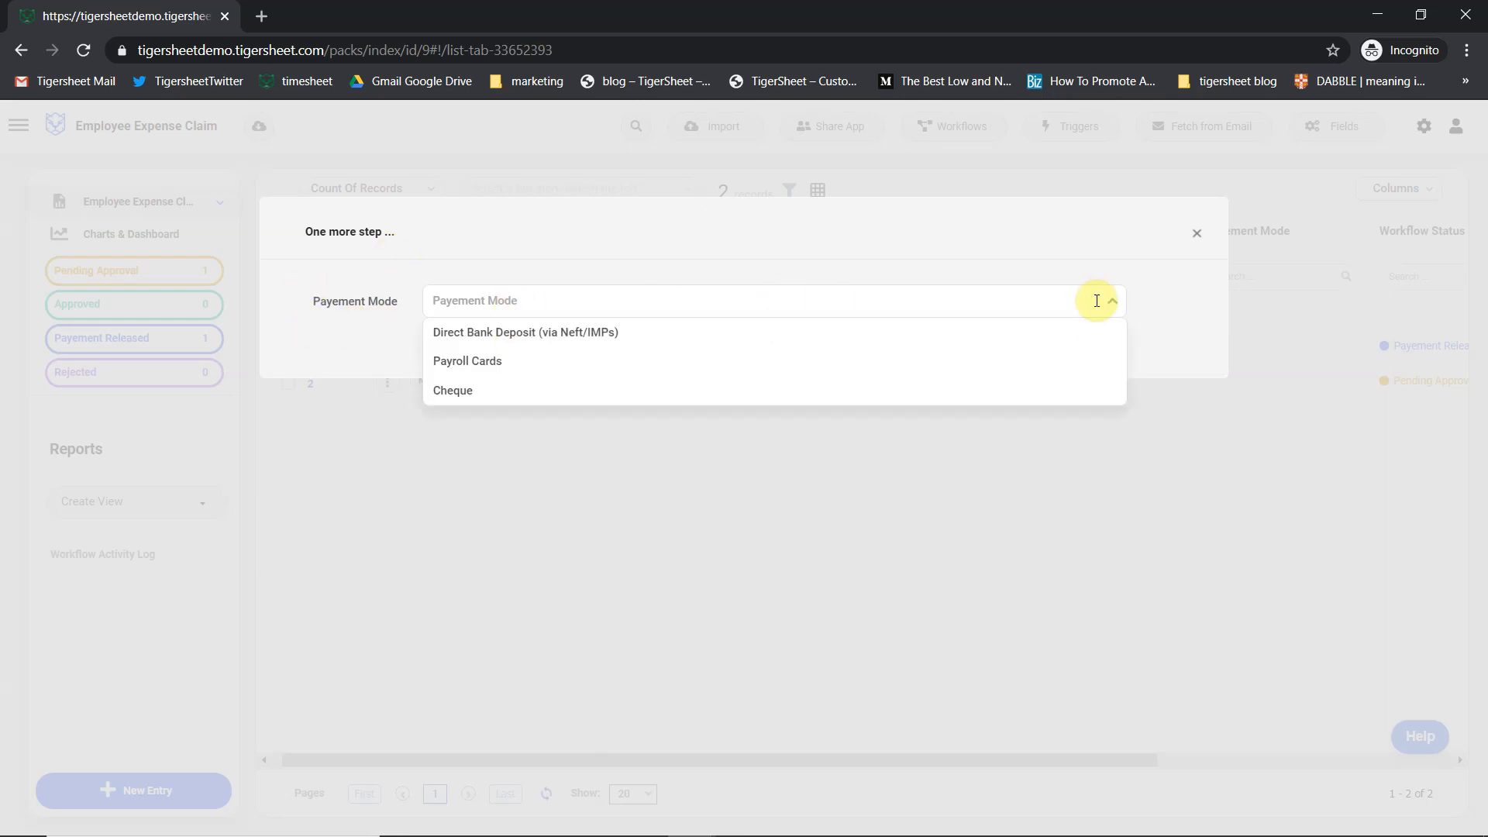
{"action": "left_click", "coordinate": [516, 345]}
{"action": "left_click", "coordinate": [1015, 353]}
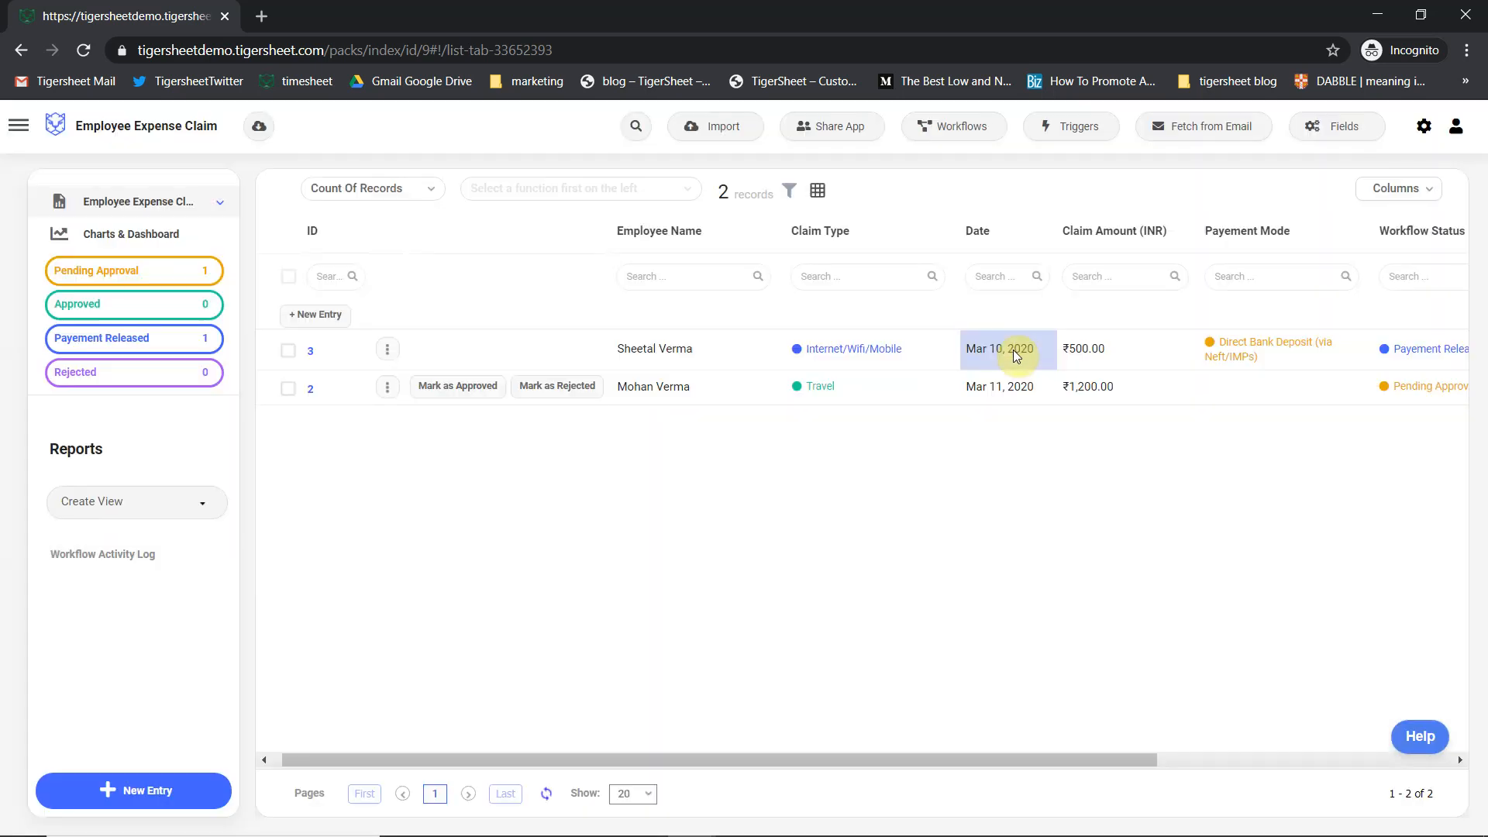
{"action": "left_click_drag", "start_coordinate": [688, 763], "coordinate": [1054, 758]}
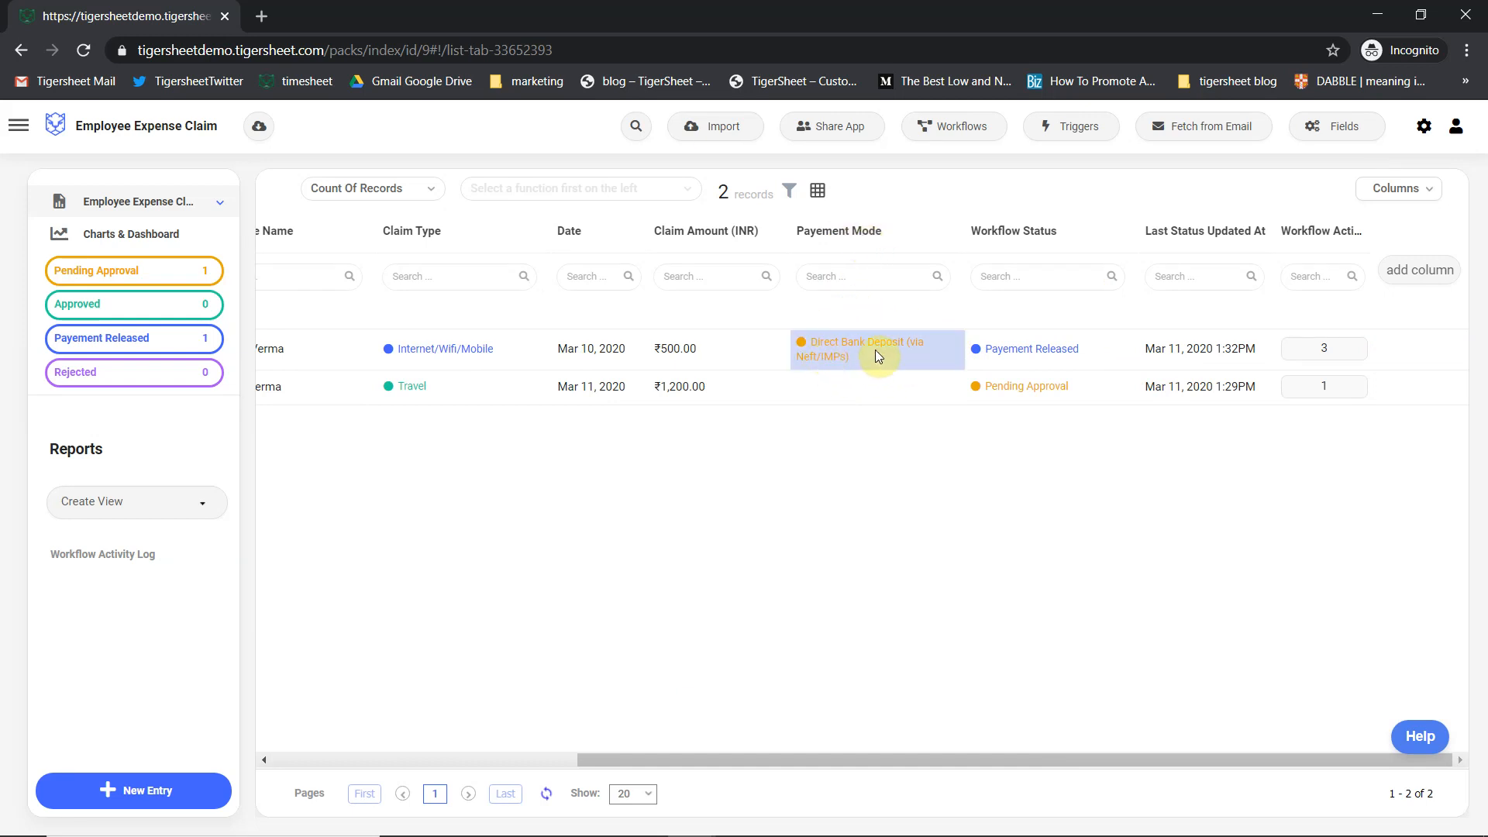
Mark the Travel claim of 1,200 as Rejected and check its workflow status
{"action": "left_click_drag", "start_coordinate": [844, 757], "coordinate": [469, 706]}
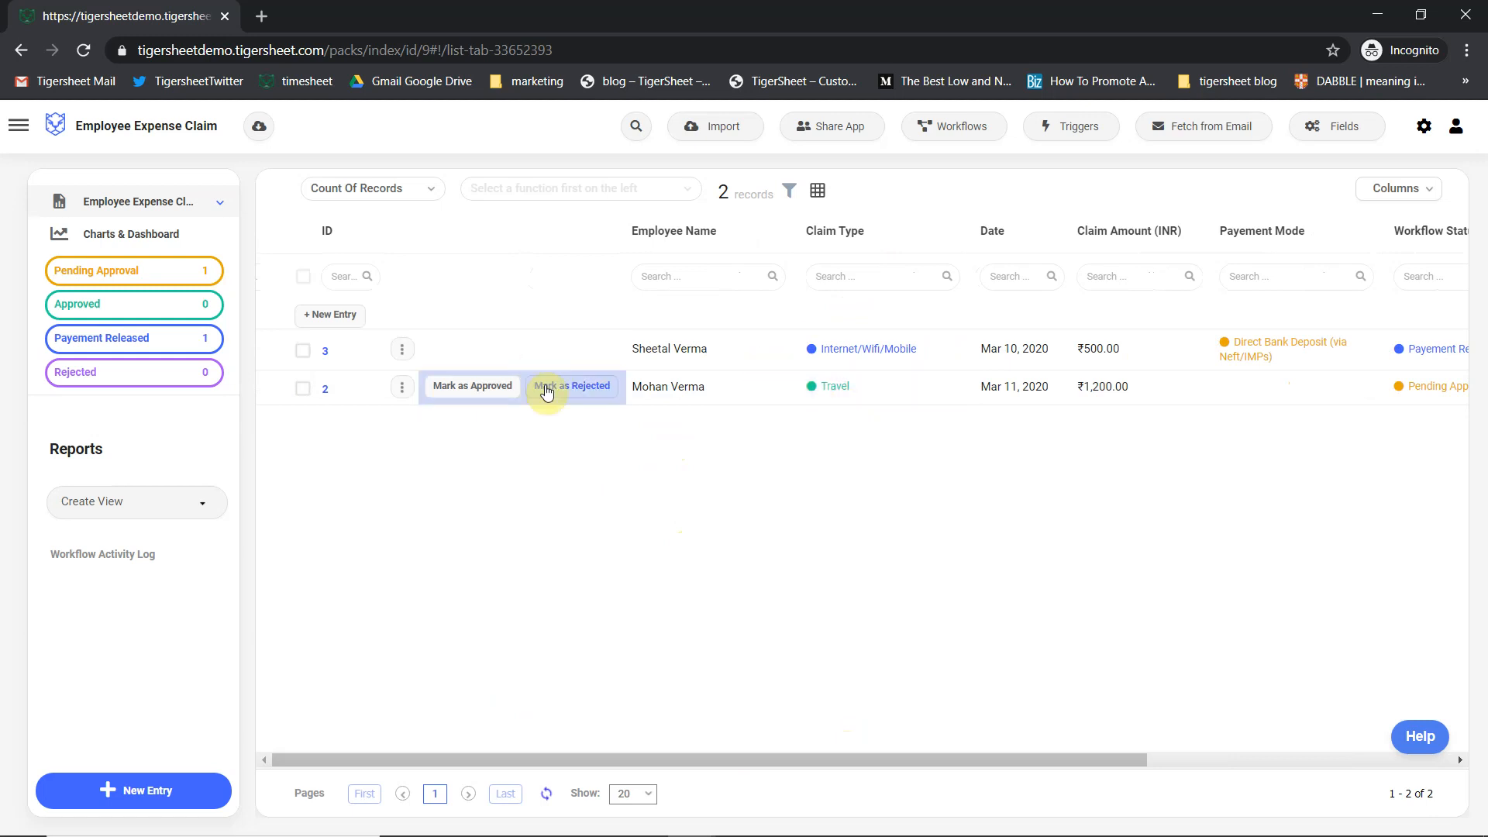
{"action": "left_click", "coordinate": [547, 388]}
{"action": "left_click", "coordinate": [731, 513]}
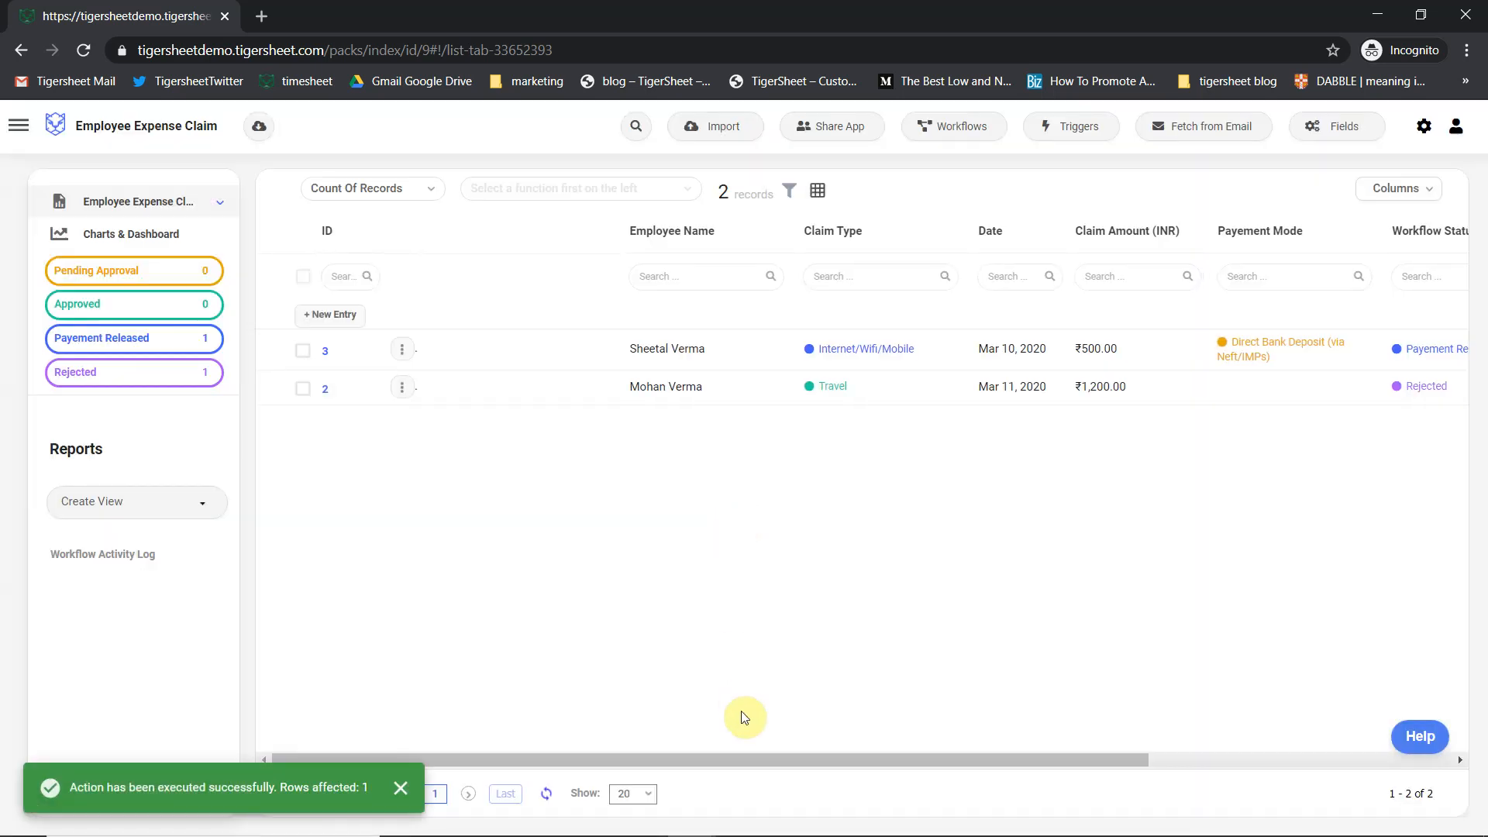
{"action": "left_click_drag", "start_coordinate": [738, 759], "coordinate": [983, 751]}
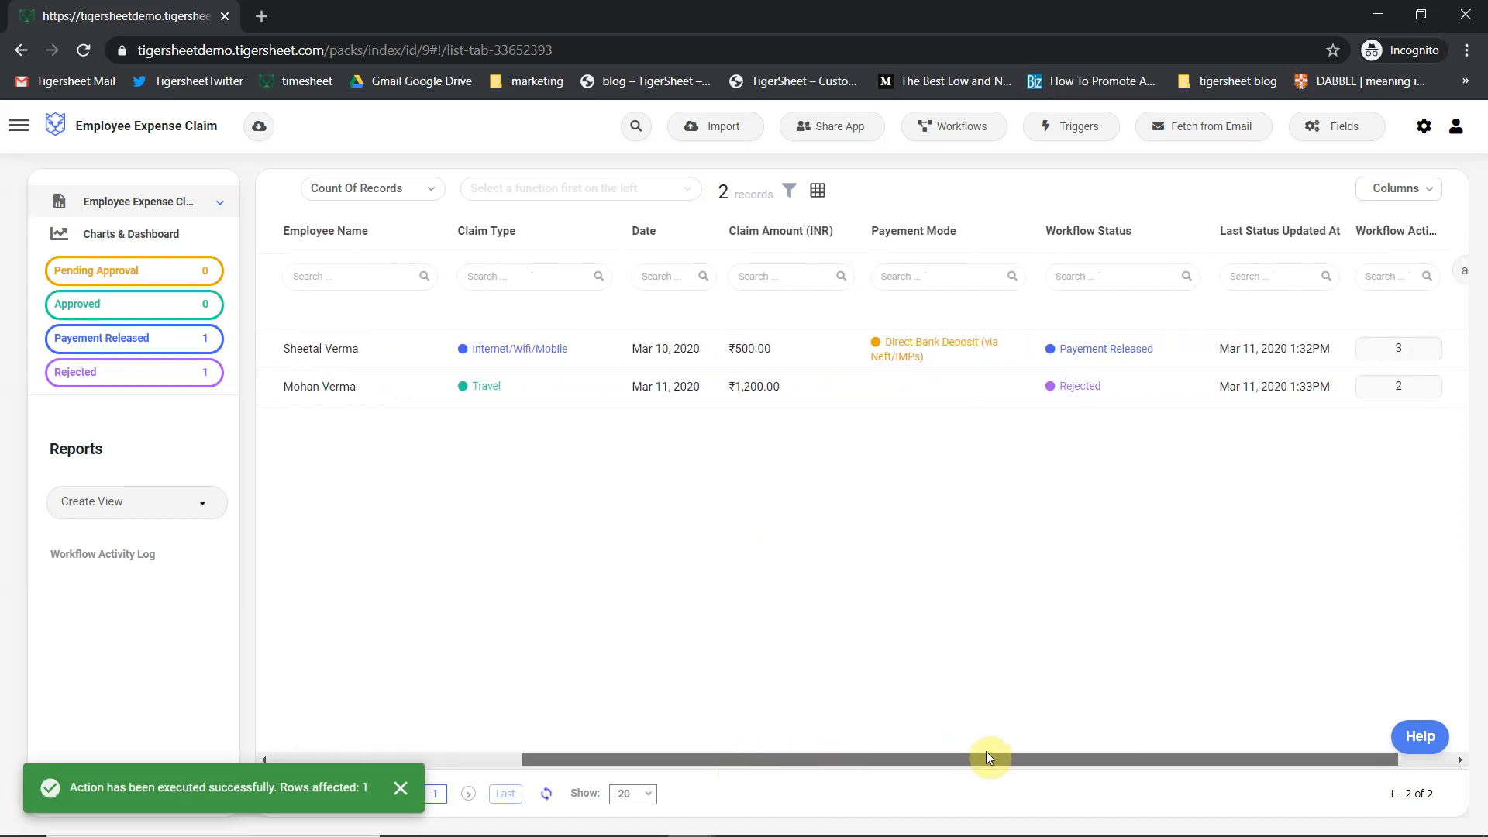